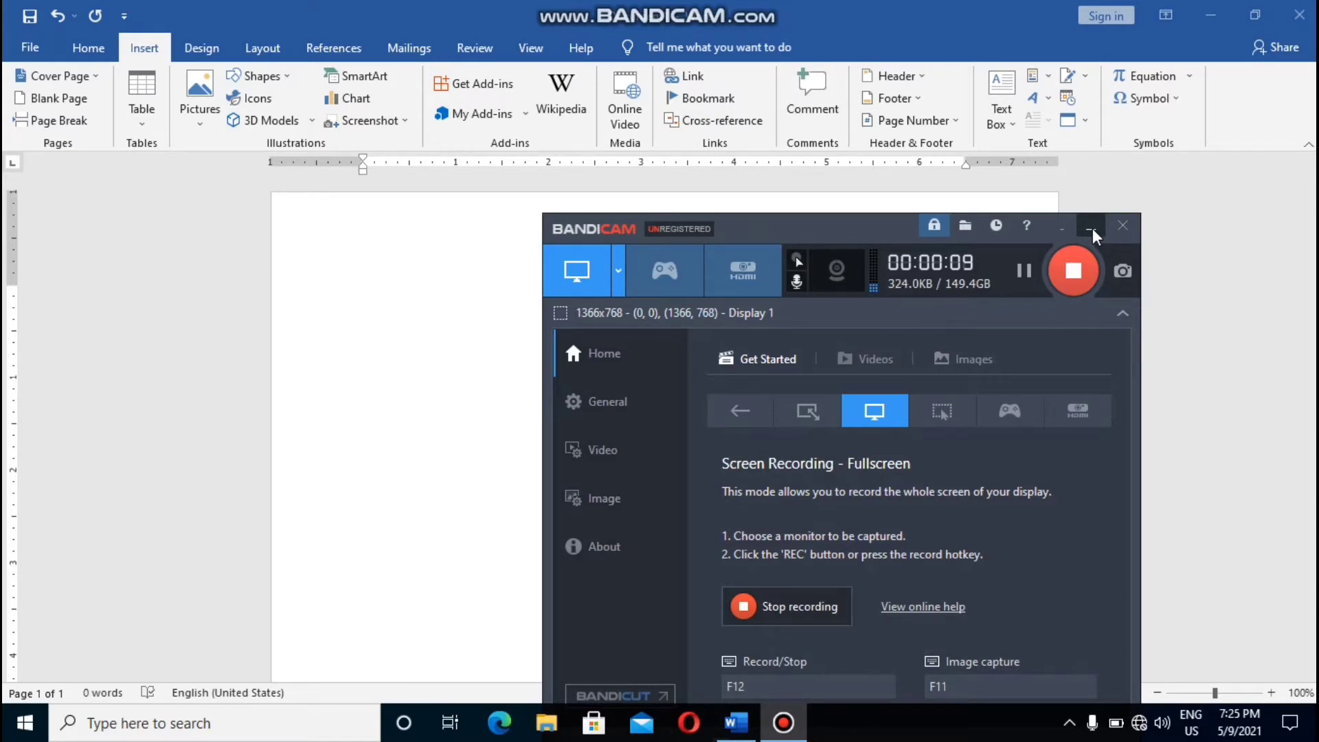
Insert the Grid cover page from the Cover Page gallery so it fills page 1
click(1091, 230)
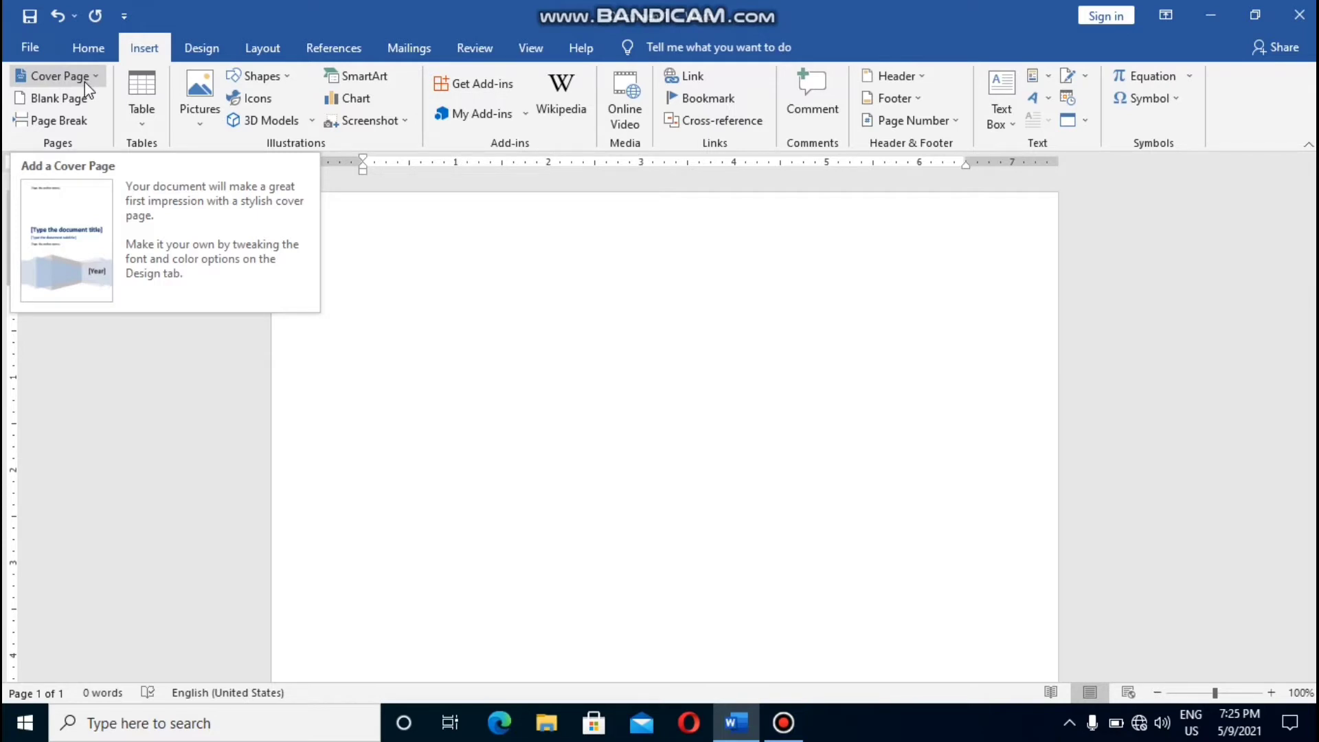
click(86, 75)
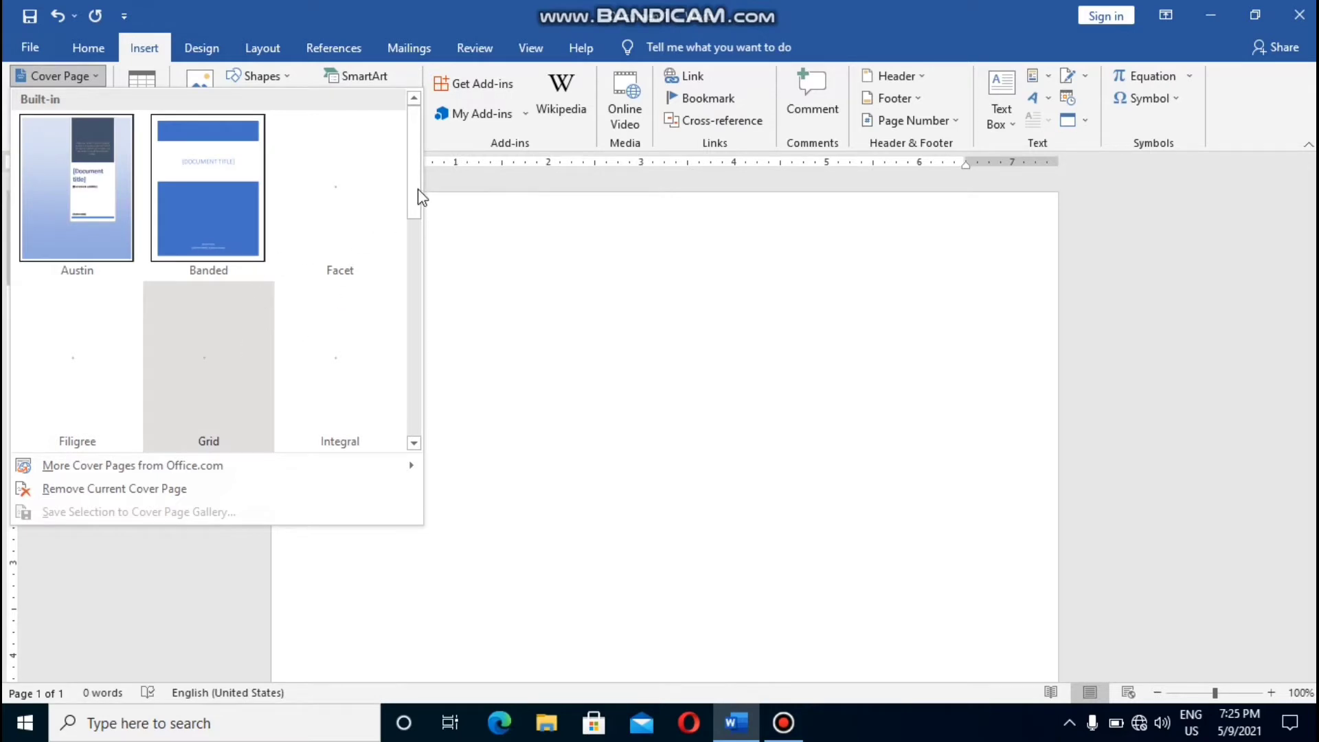
drag(417, 206, 414, 313)
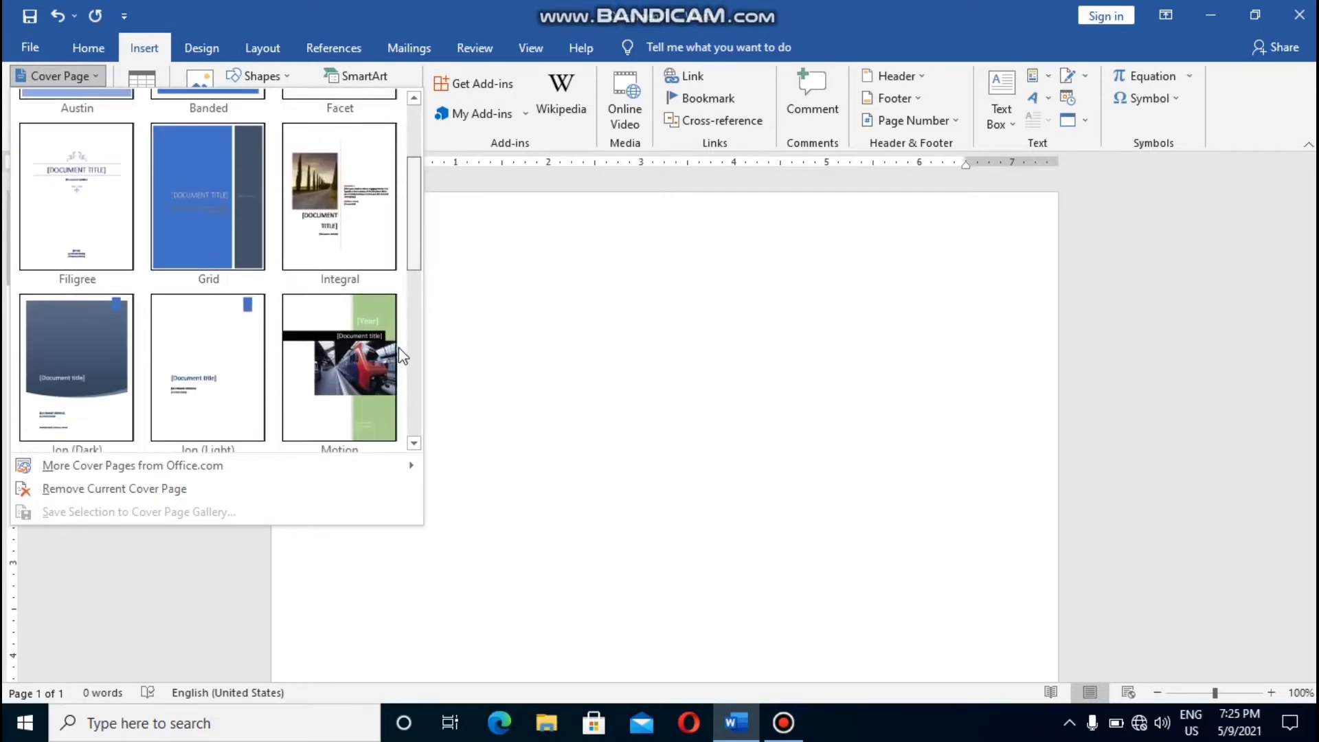
scroll(414, 313, up, 5)
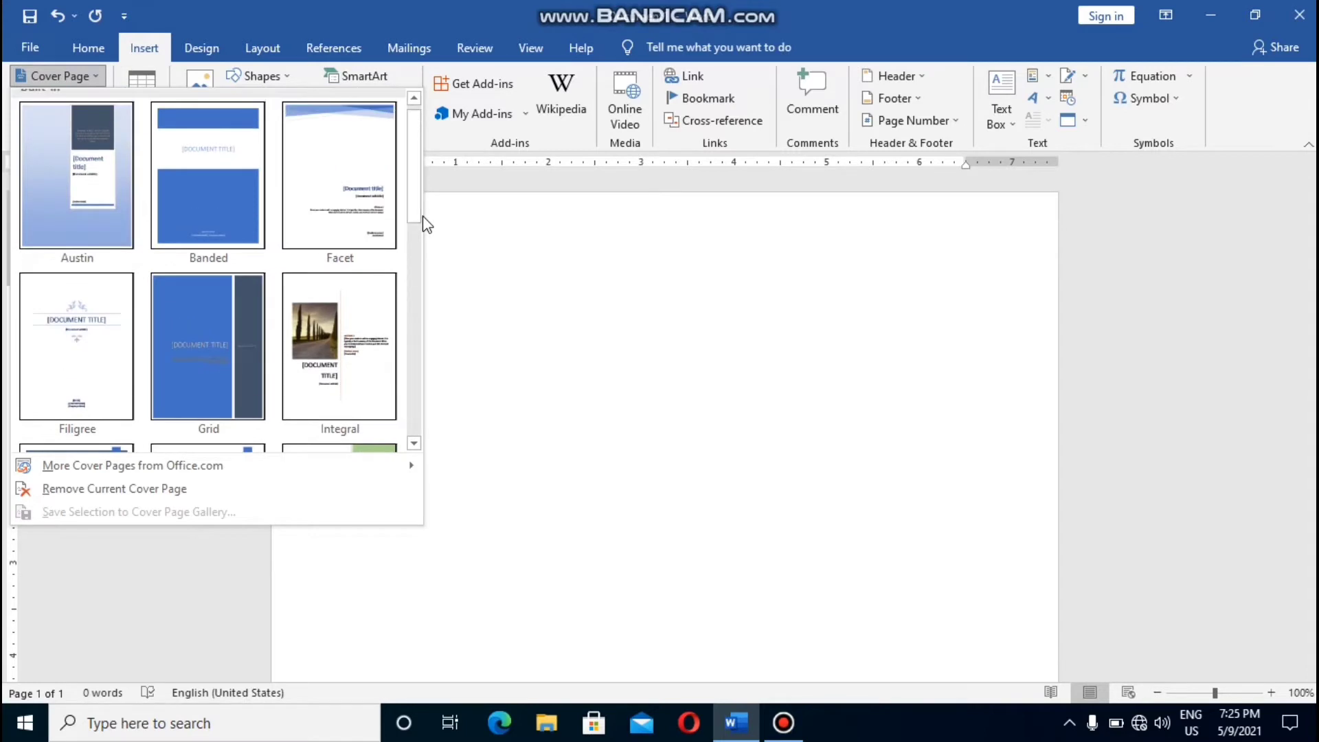
click(205, 333)
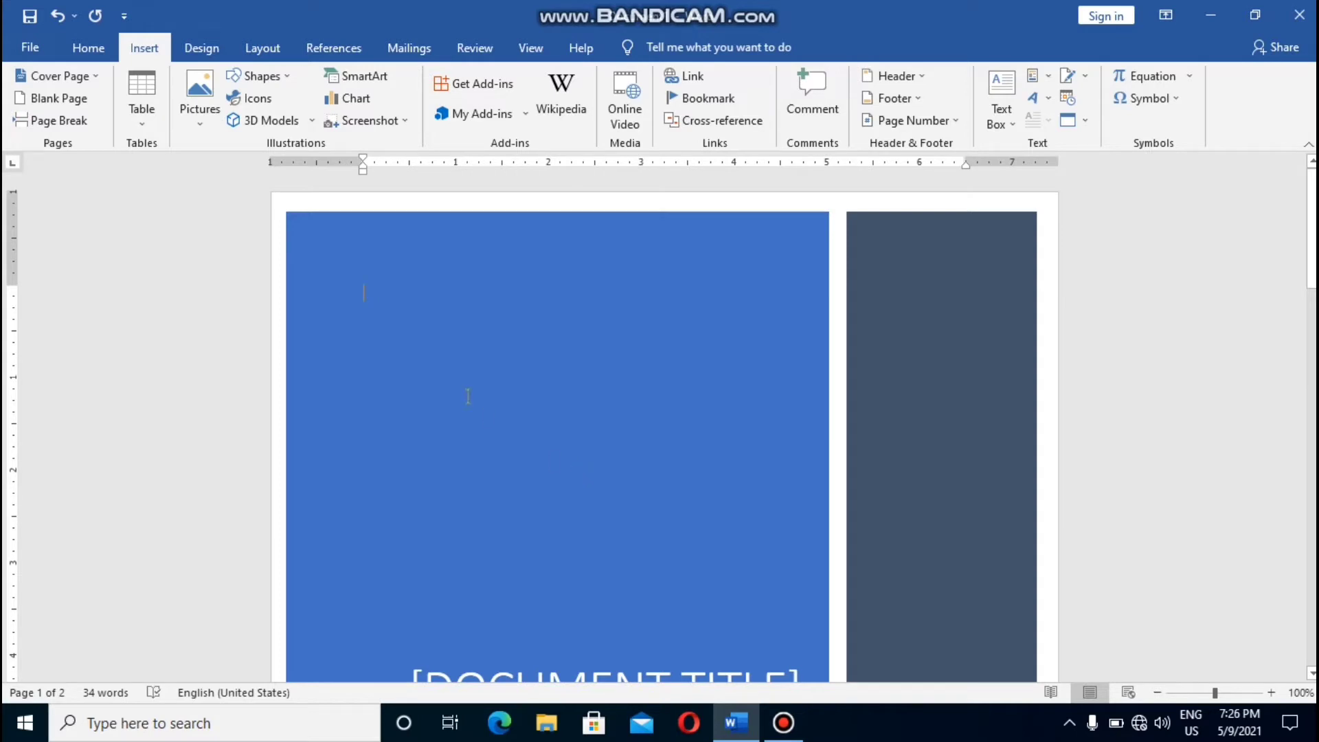
scroll(468, 397, down, 1)
scroll(466, 391, down, 2)
scroll(465, 391, down, 4)
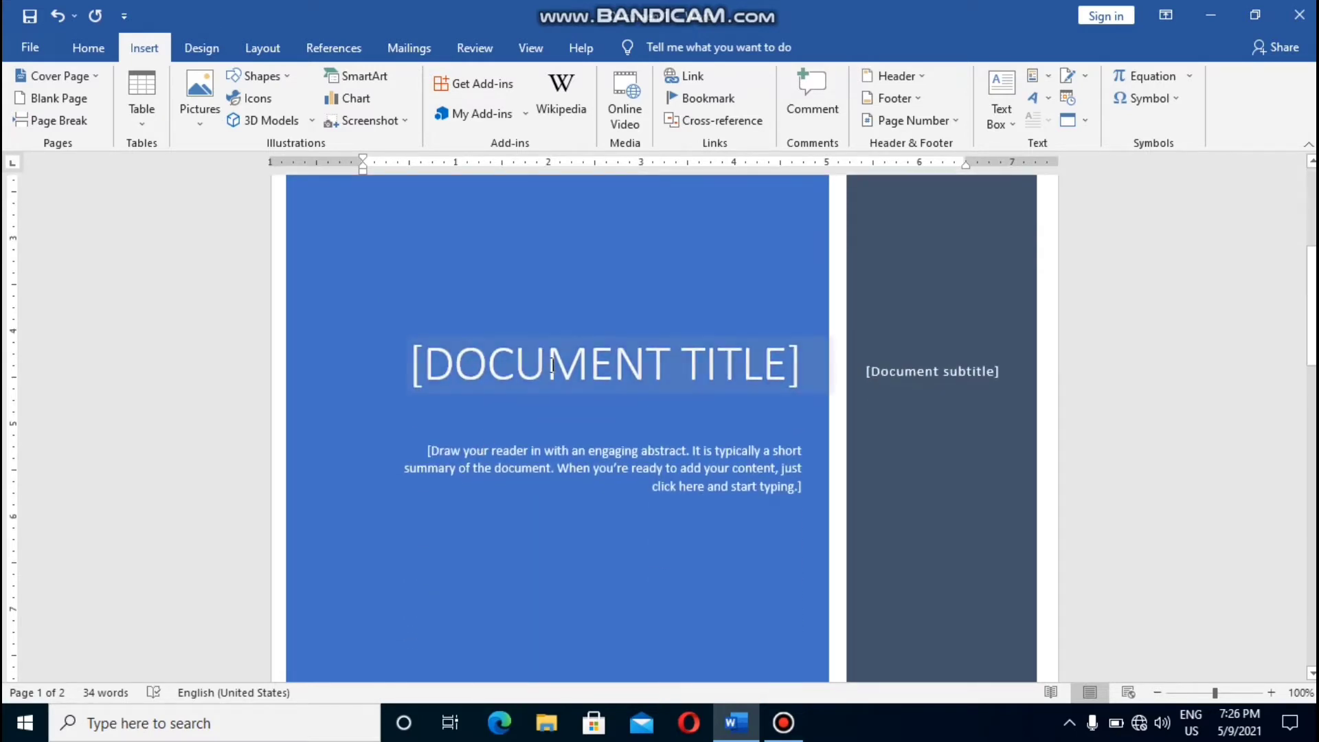
Type RARESA into the cover page's [DOCUMENT TITLE] placeholder, then select the subtitle placeholder
click(552, 364)
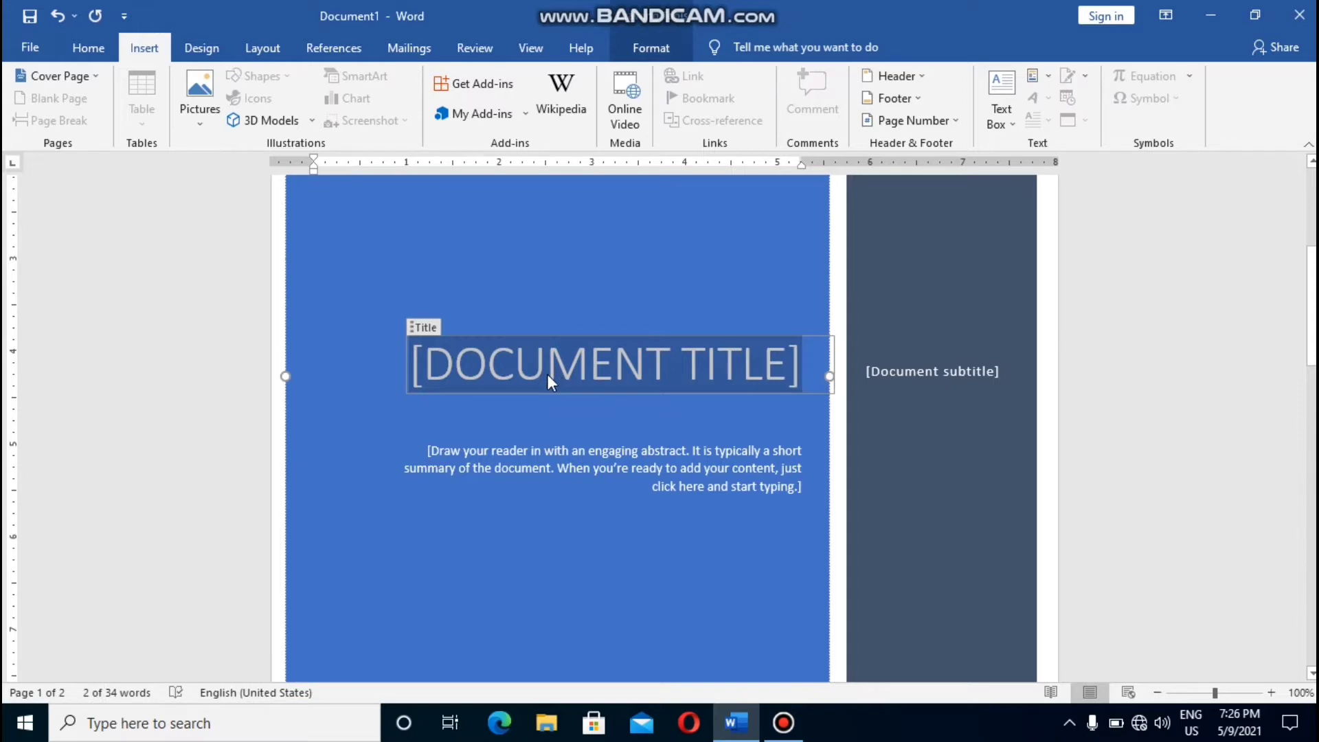
text(RARESA)
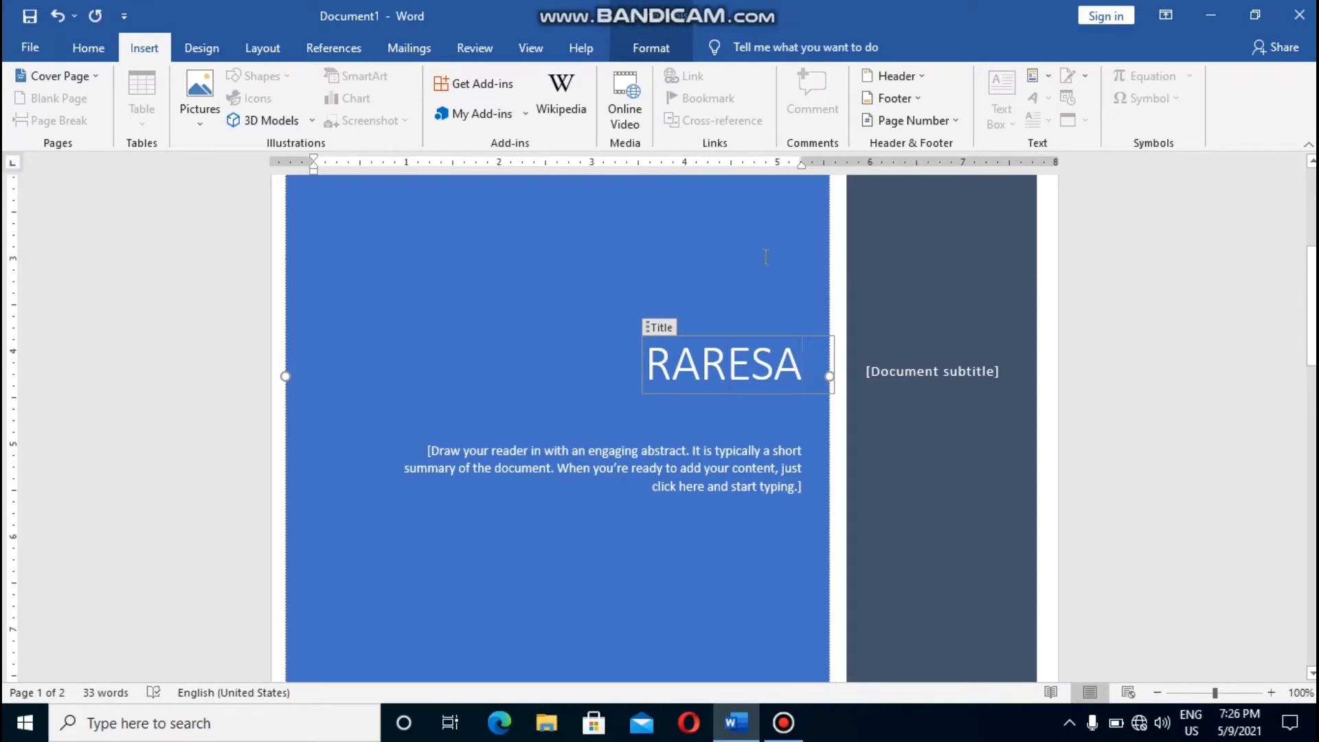
click(650, 48)
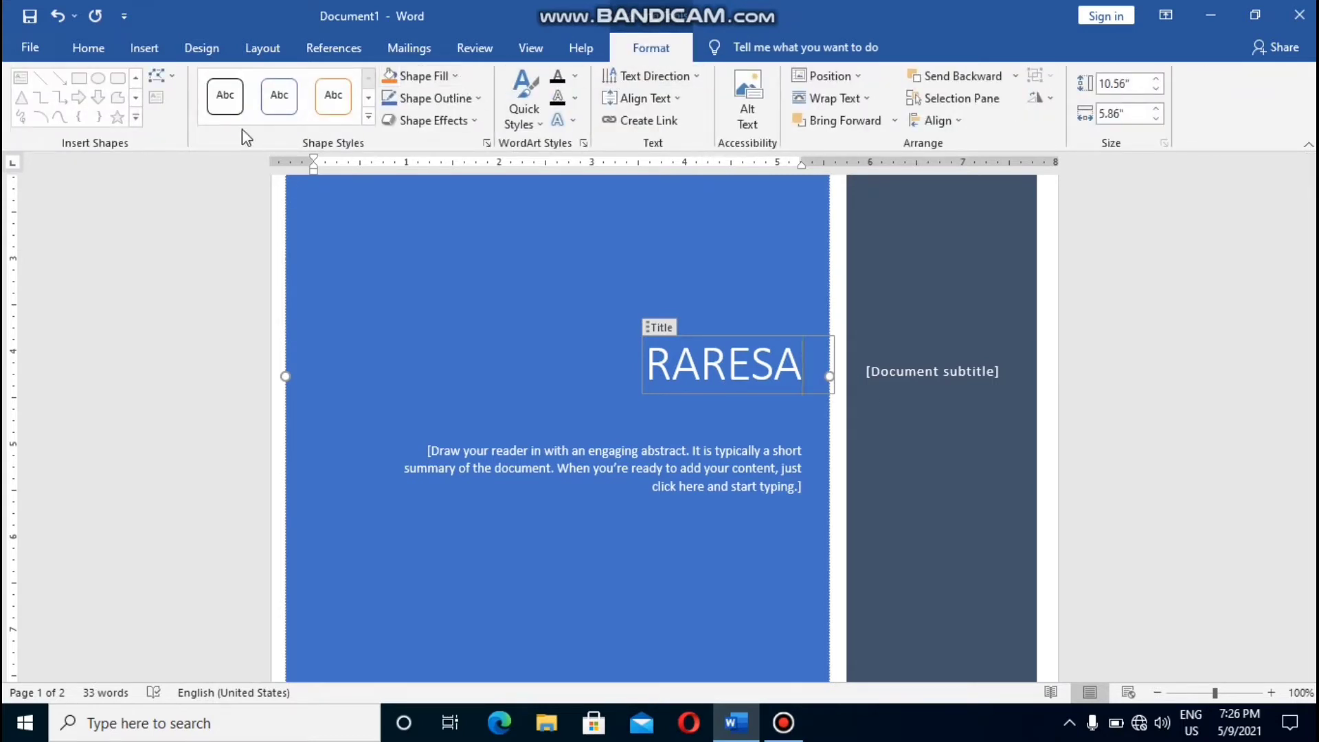
click(88, 47)
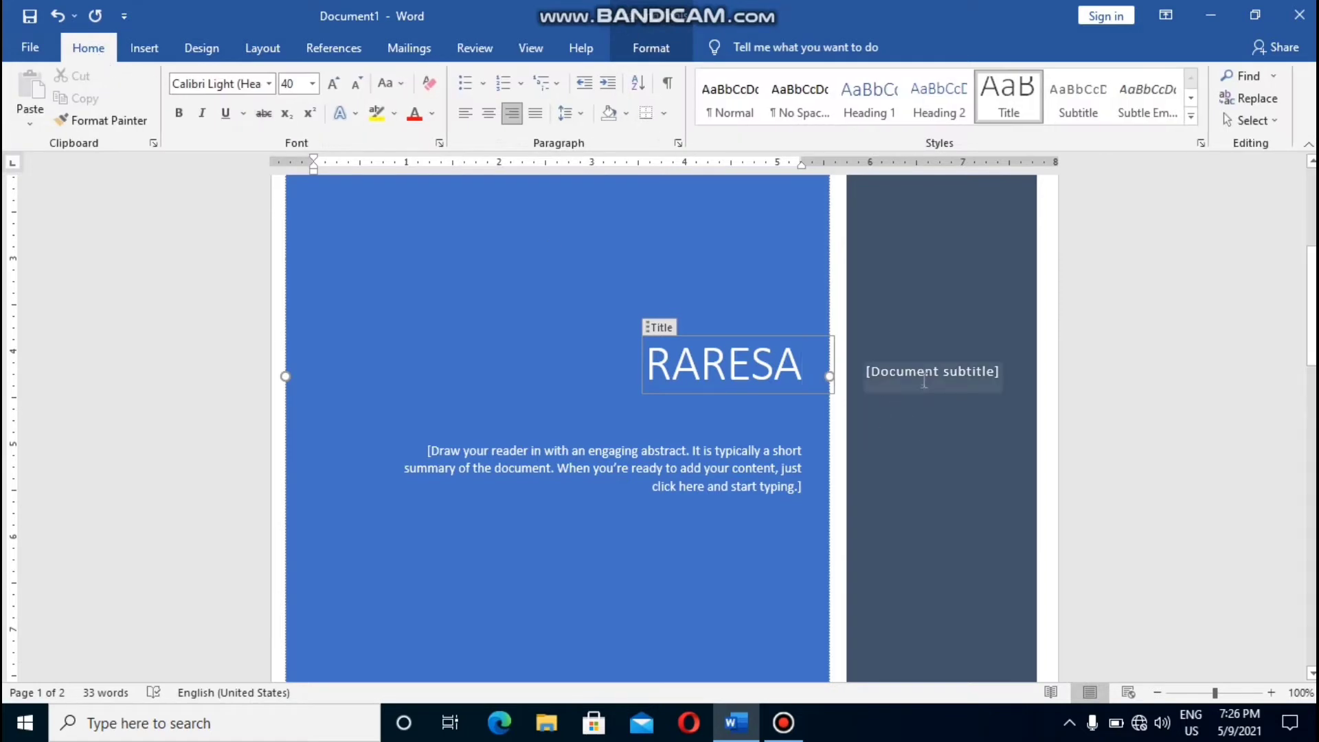
scroll(901, 419, down, 4)
scroll(910, 381, down, 2)
scroll(905, 388, up, 3)
scroll(905, 388, up, 1)
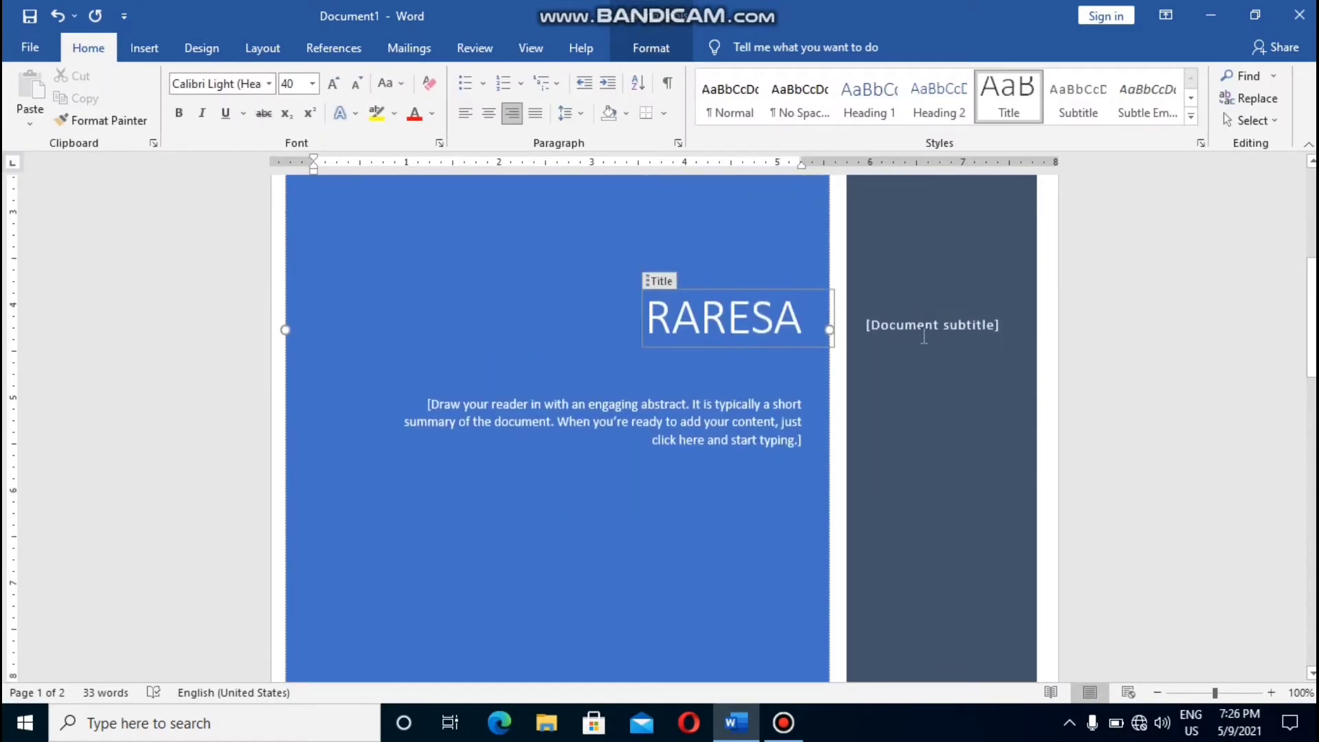
click(929, 331)
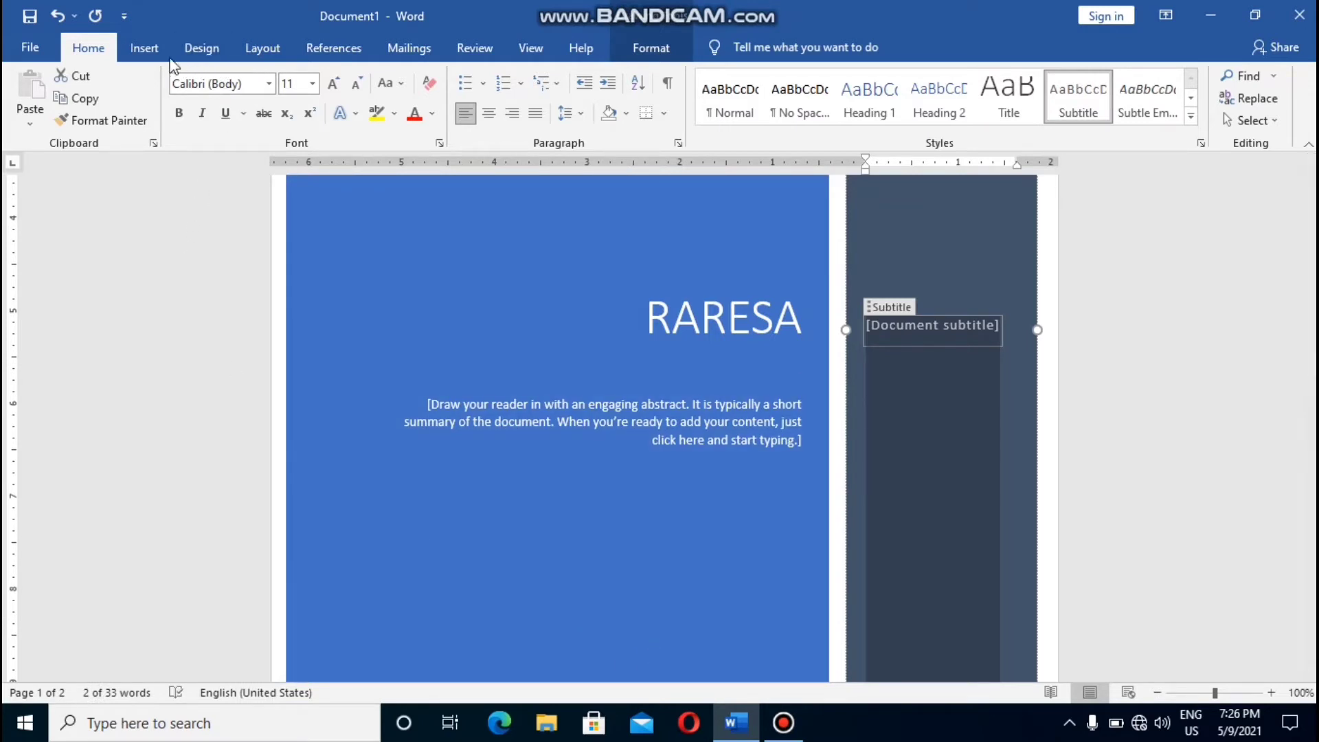
click(145, 48)
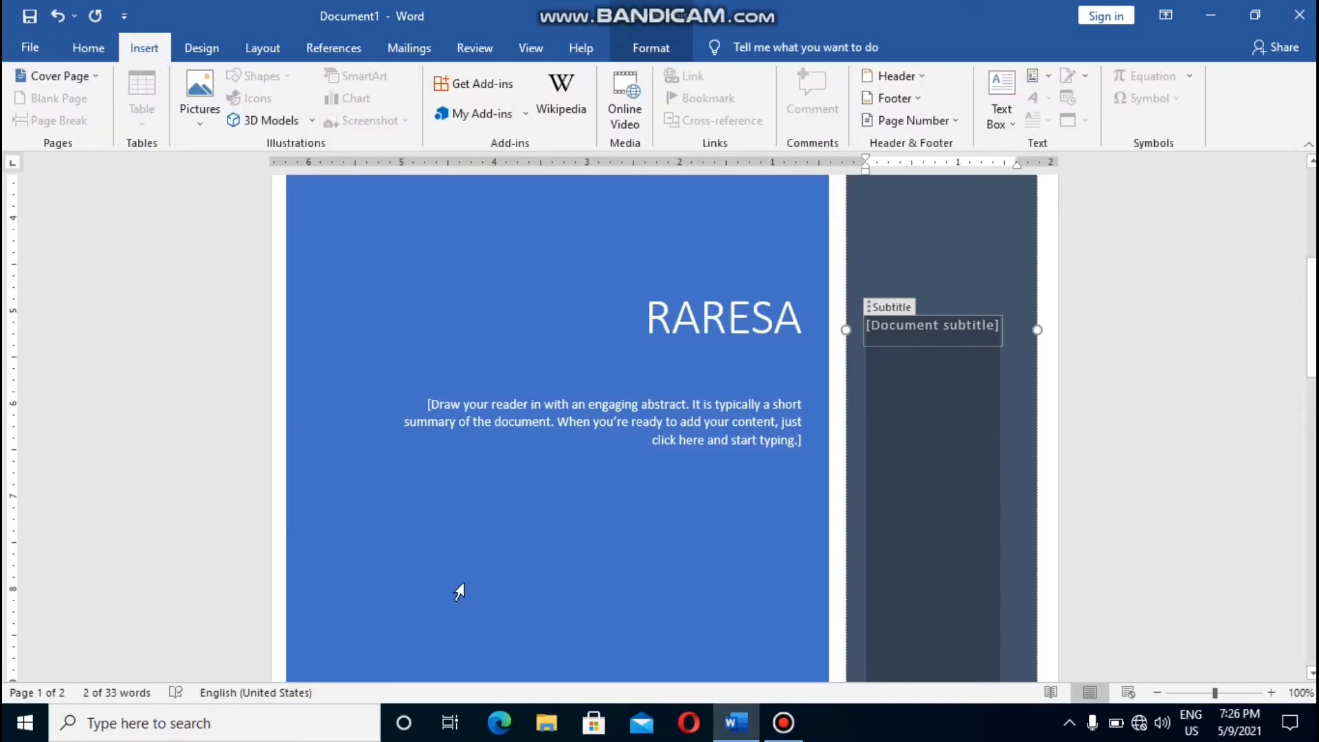
Remove the current cover page, type 'gwafsdf', and insert a blank page after it
click(94, 79)
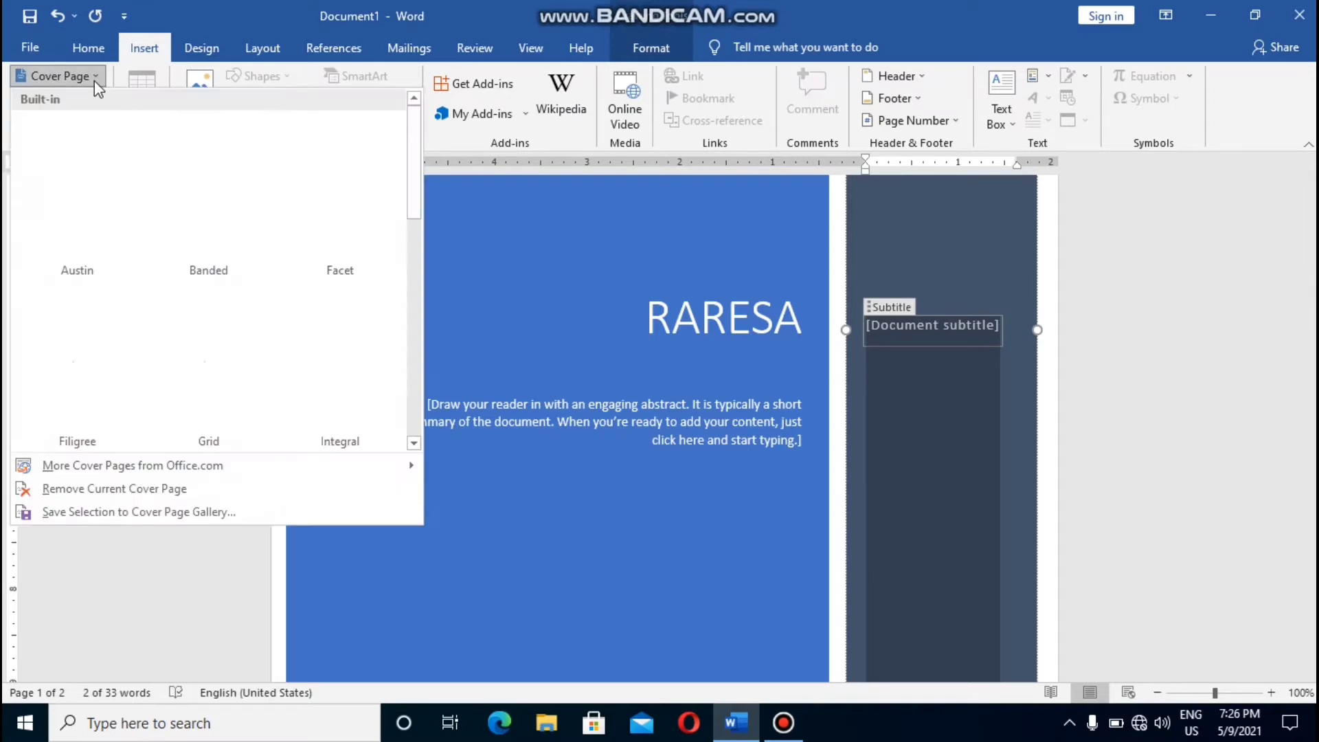
click(155, 489)
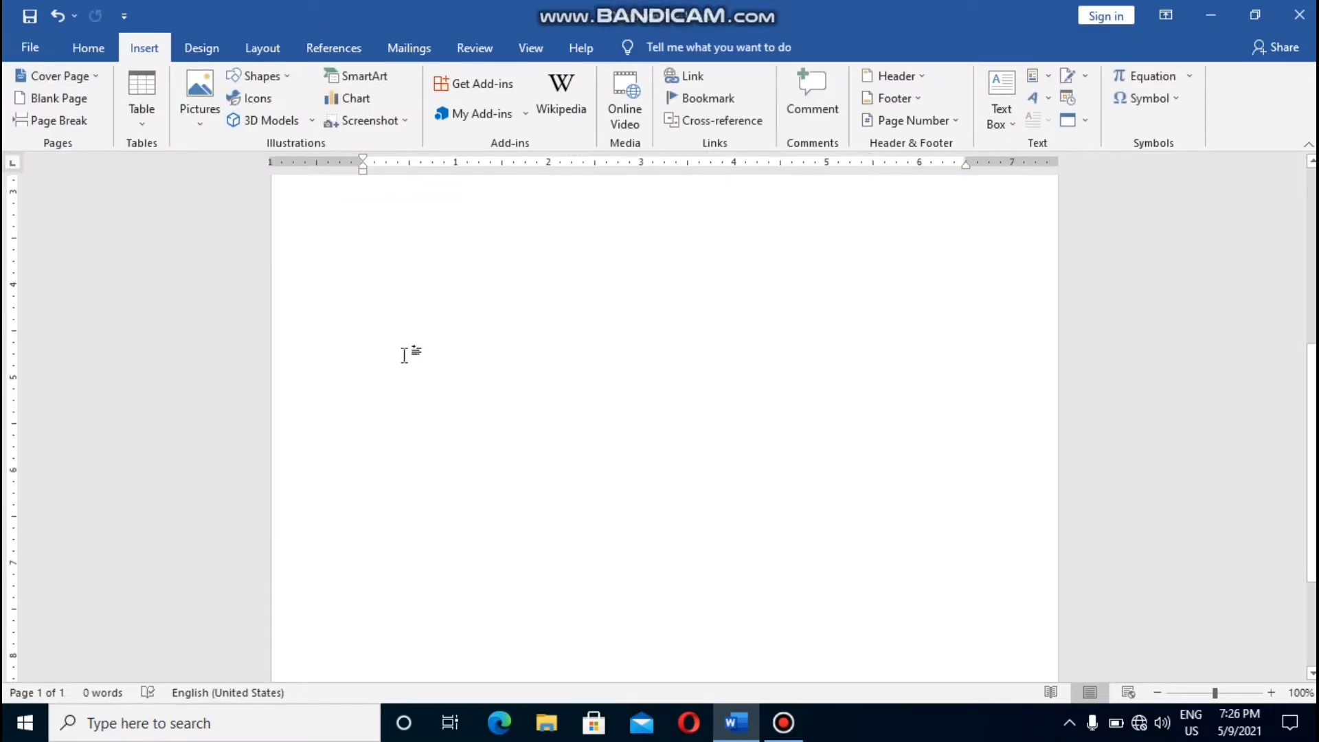
text(gwafsd)
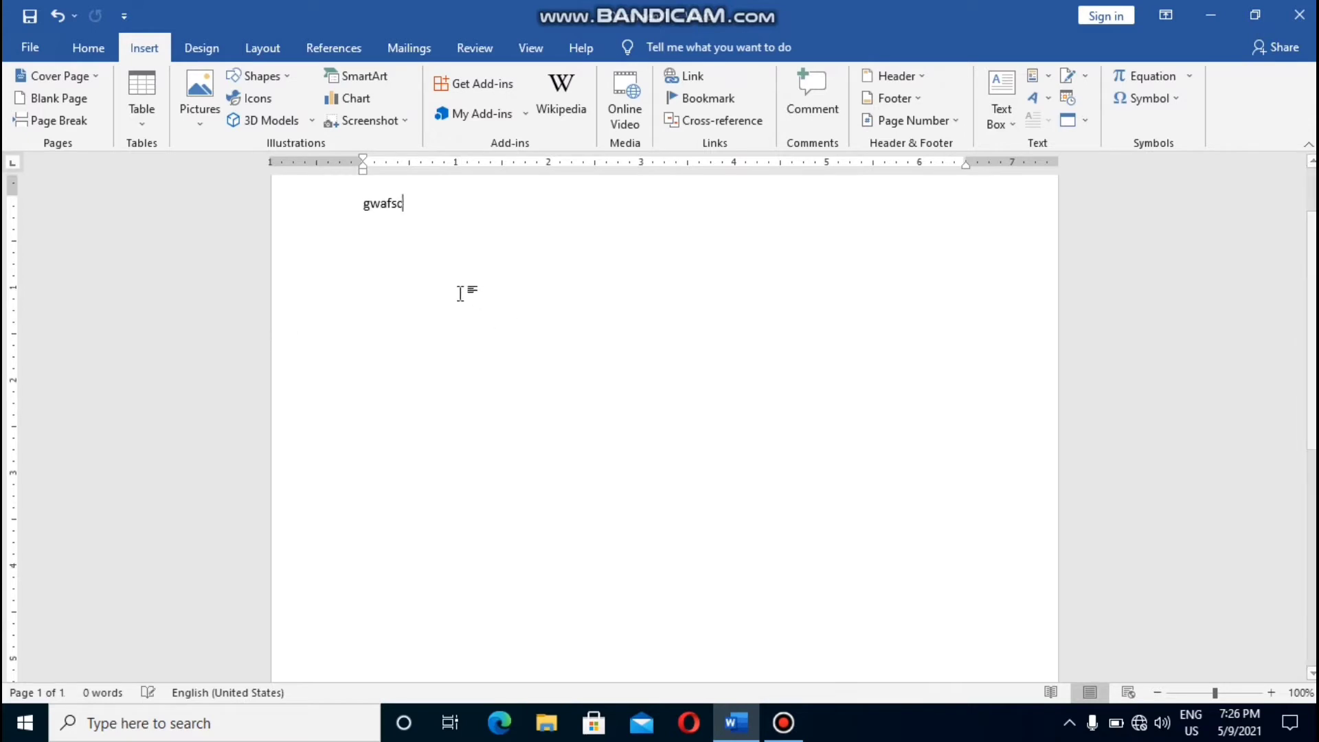
text(f)
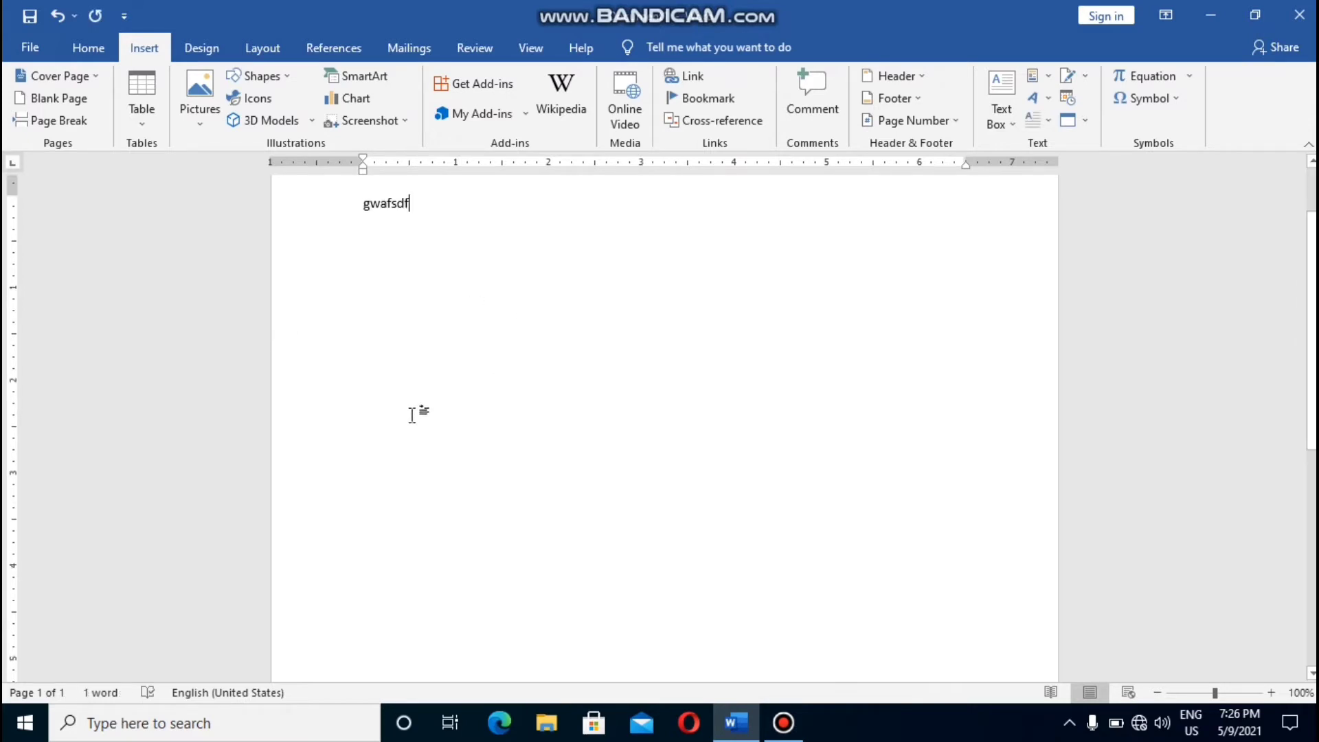
click(42, 108)
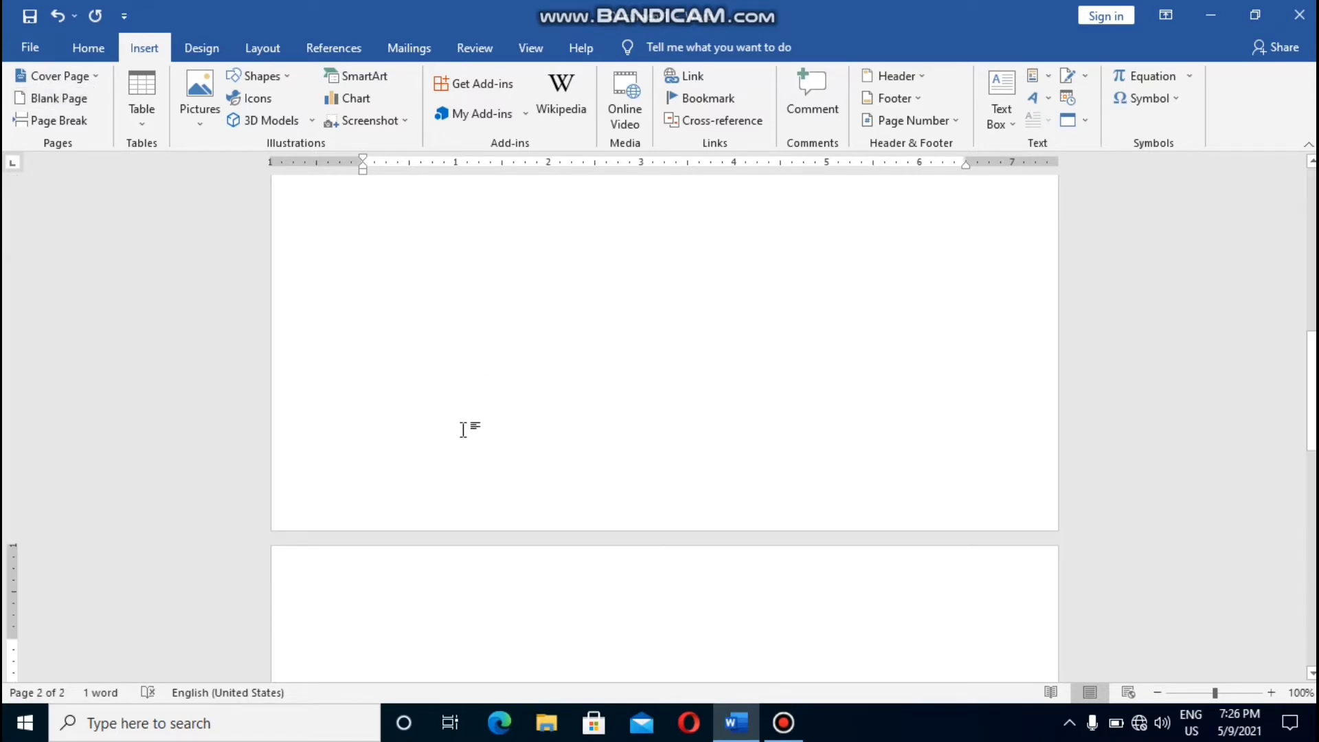
scroll(463, 429, up, 5)
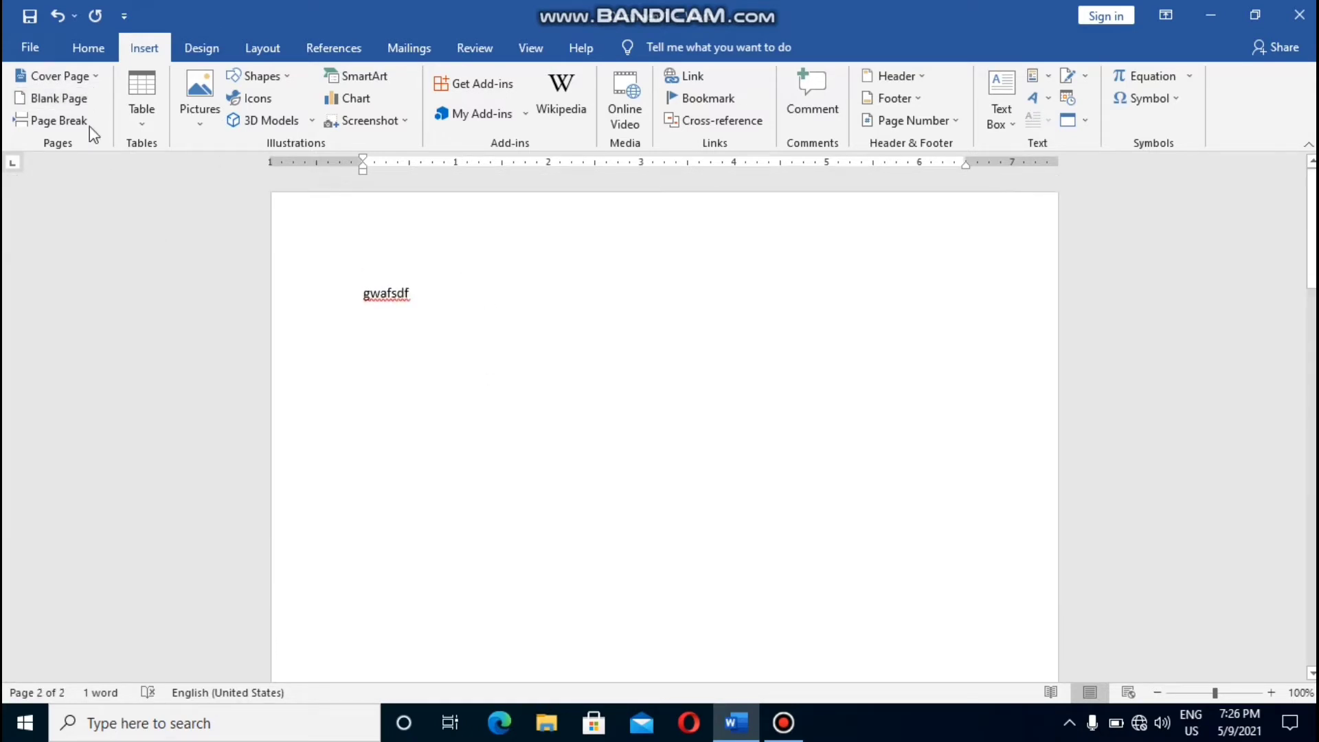
Add a page break on the empty line below 'gwafsdf', making the document four pages
click(444, 320)
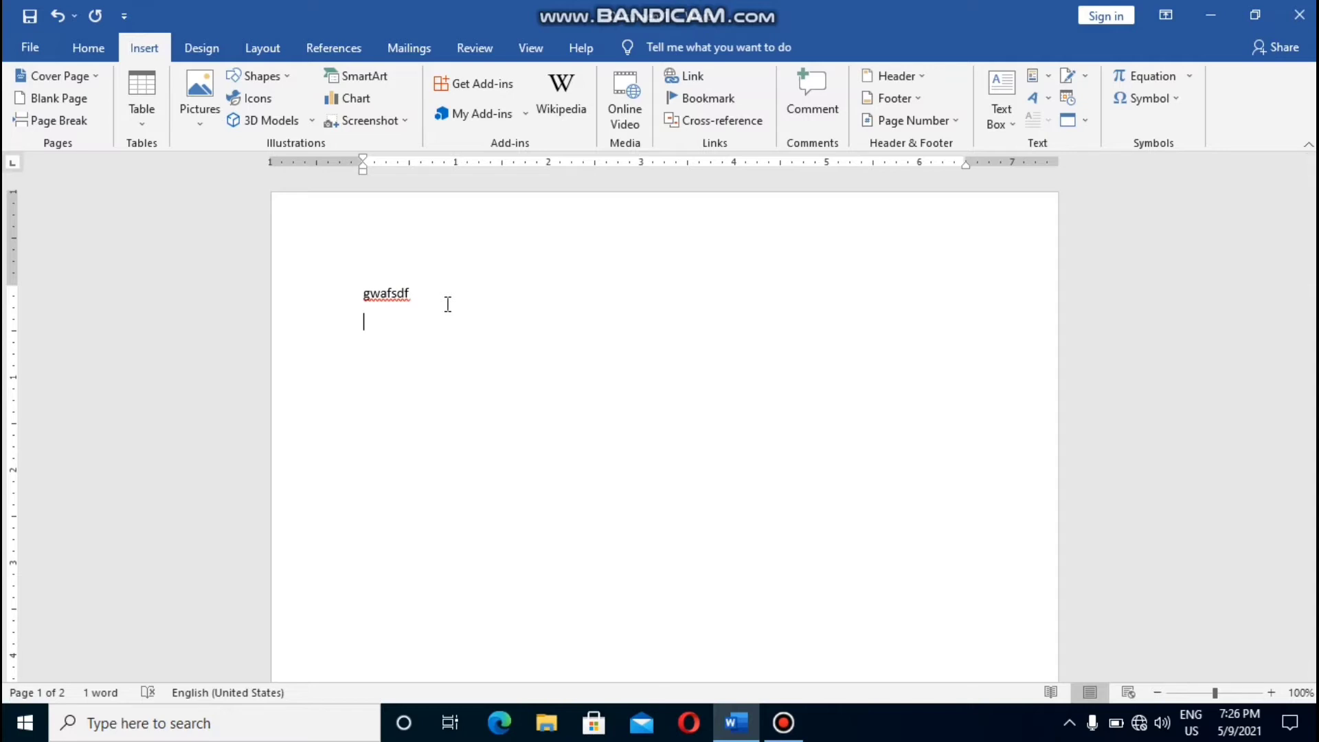
scroll(447, 304, down, 10)
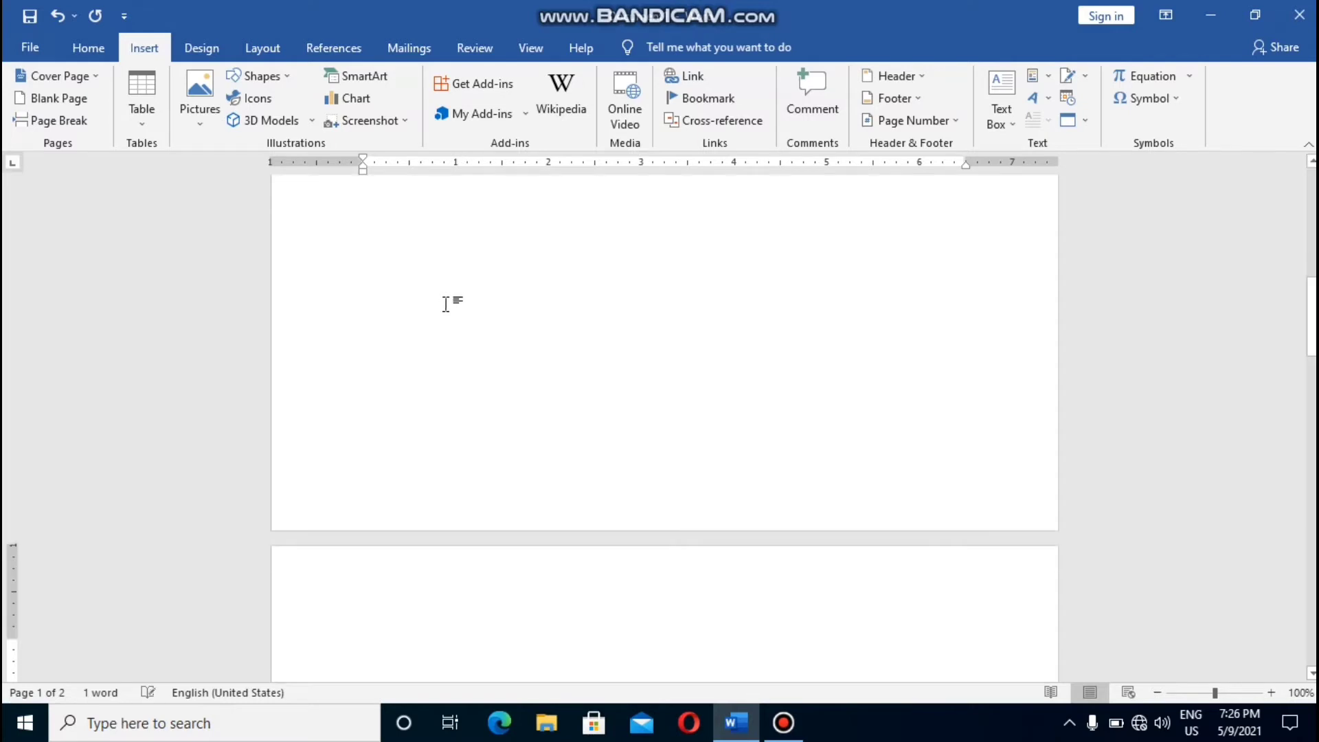
scroll(445, 305, up, 10)
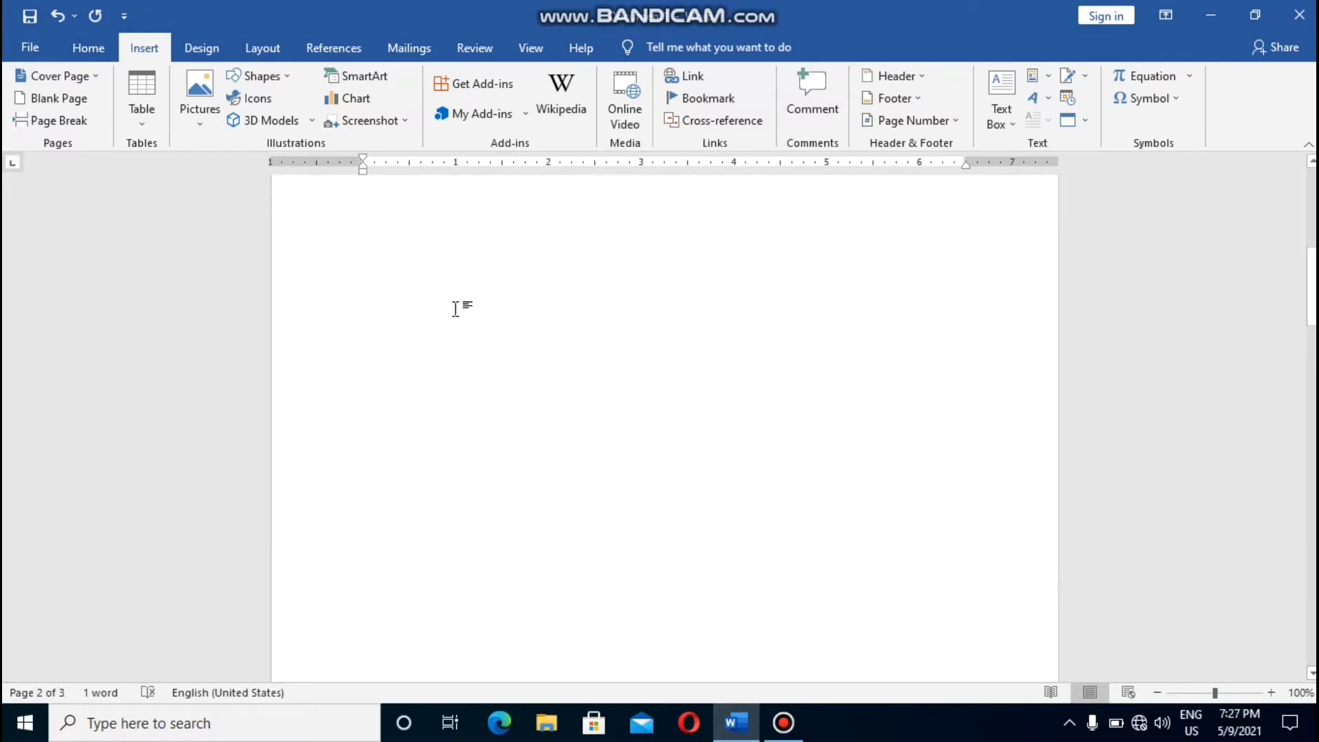
scroll(442, 306, up, 1)
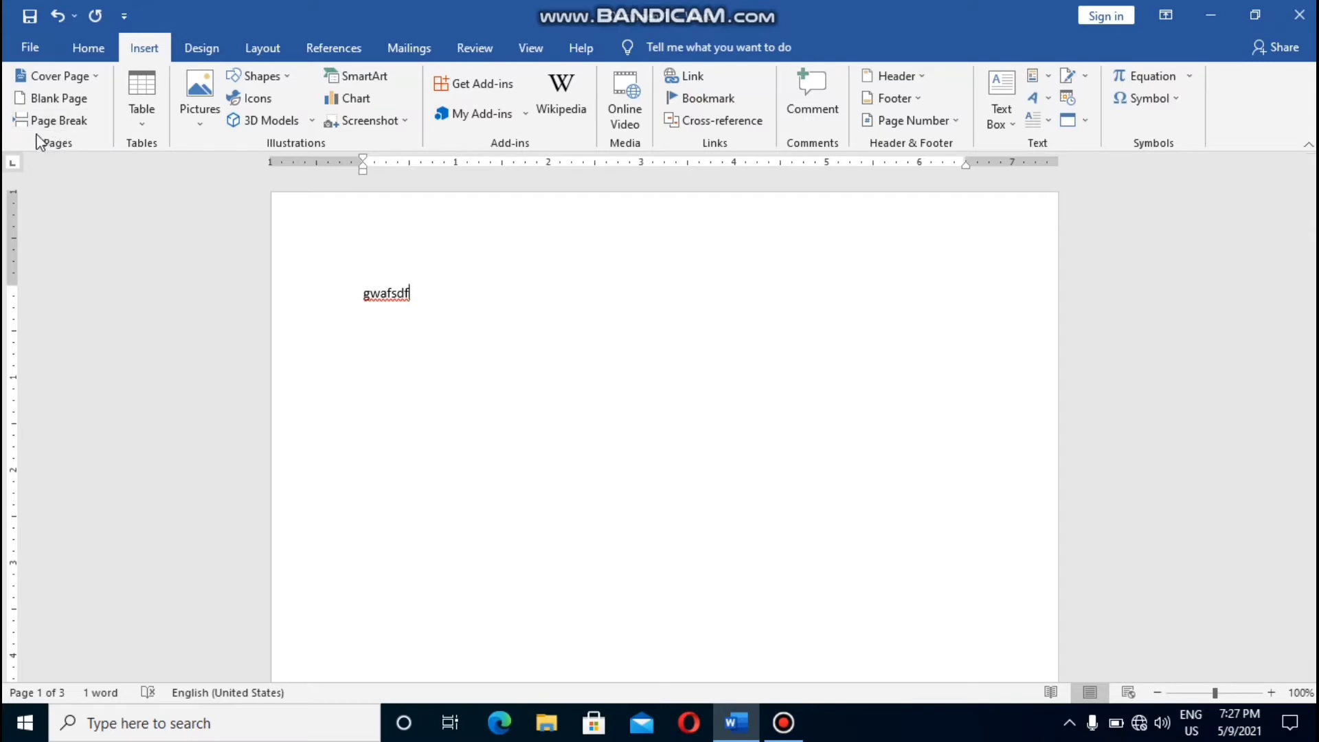
click(51, 121)
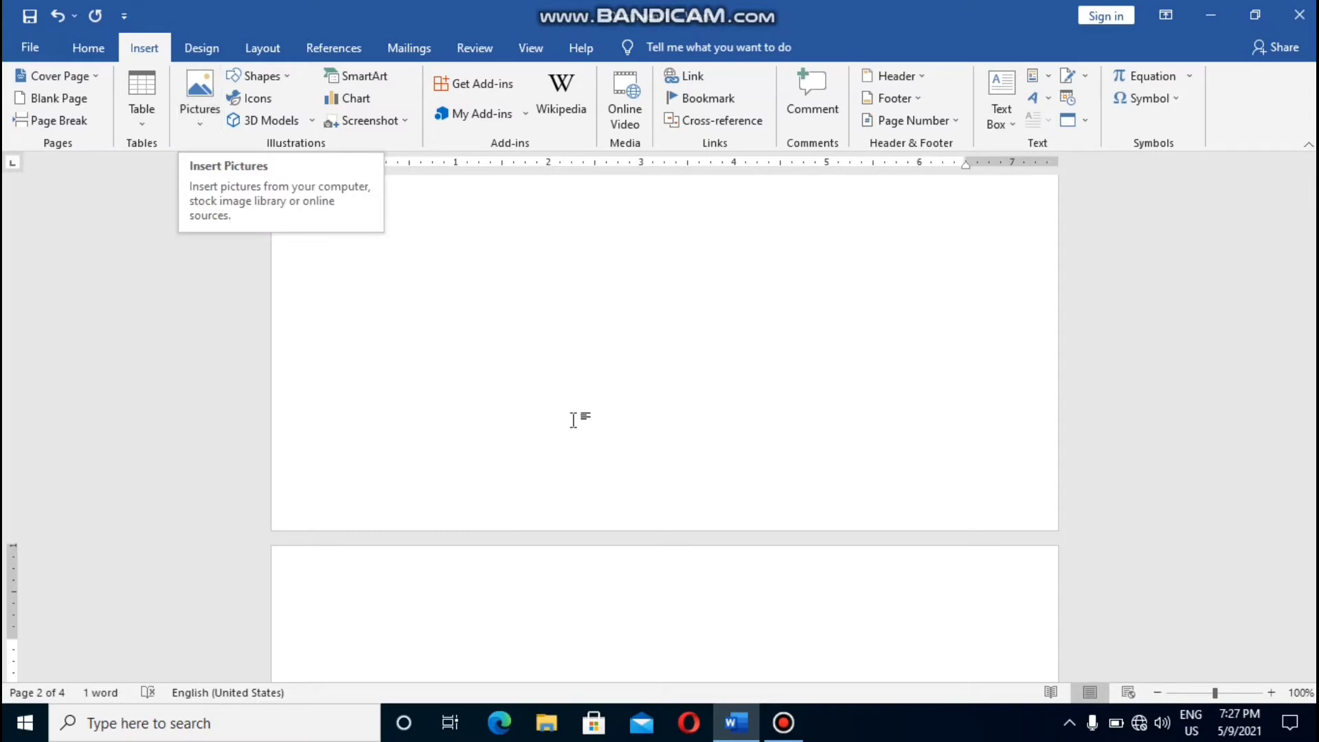
scroll(570, 423, down, 5)
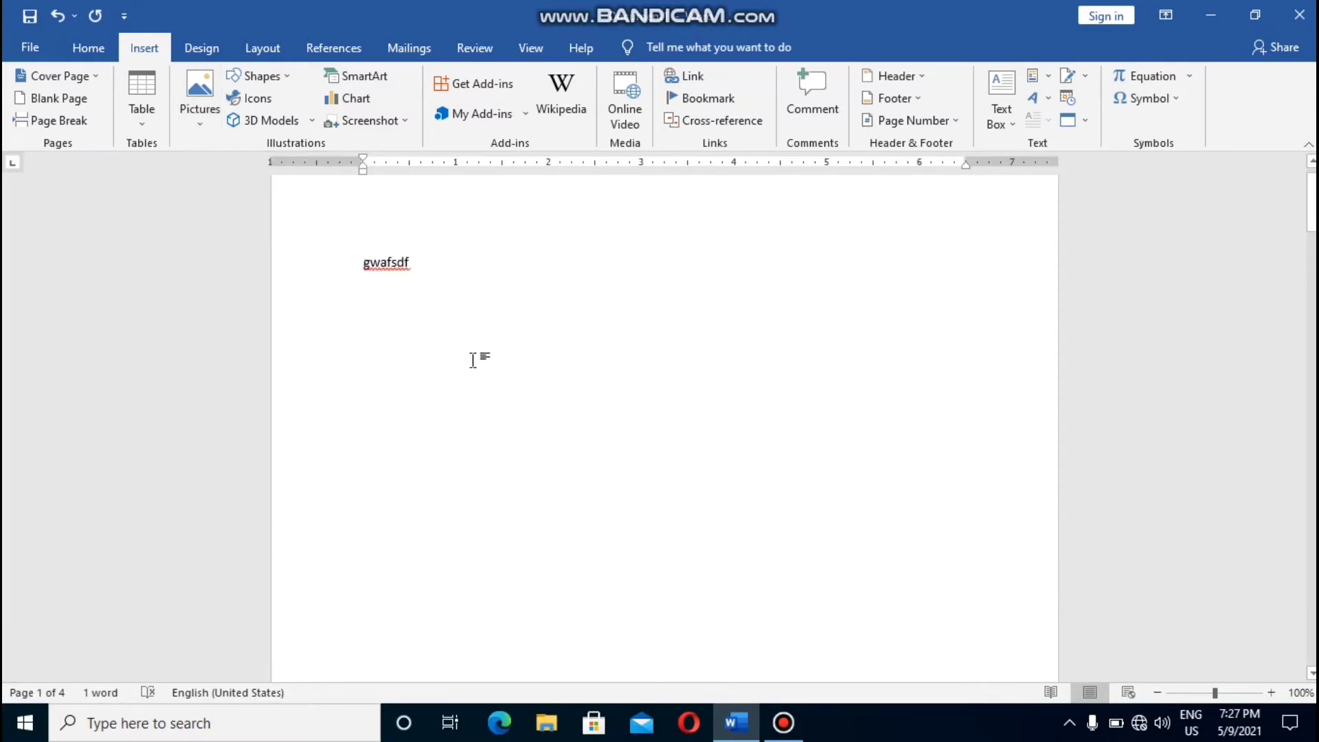
Insert the 7images picture from Desktop > marriage card below 'gwafsdf'
click(357, 307)
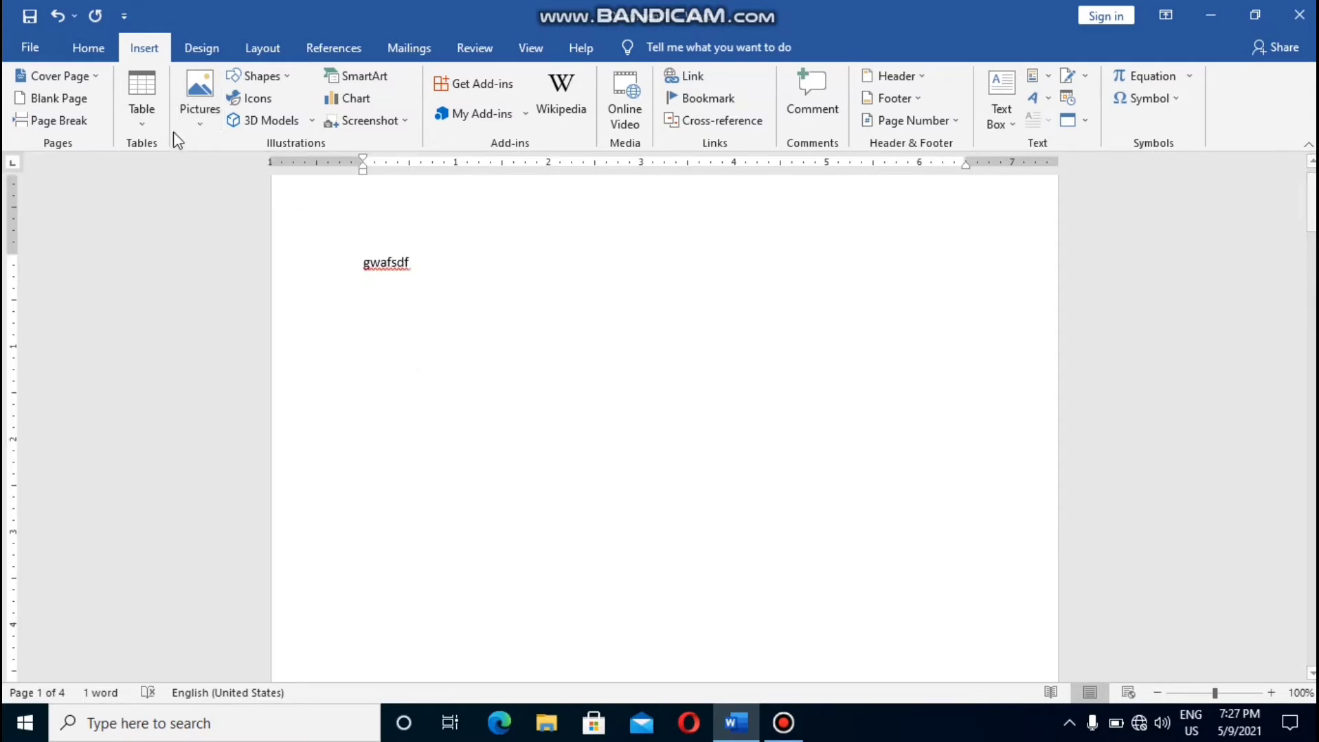
click(200, 113)
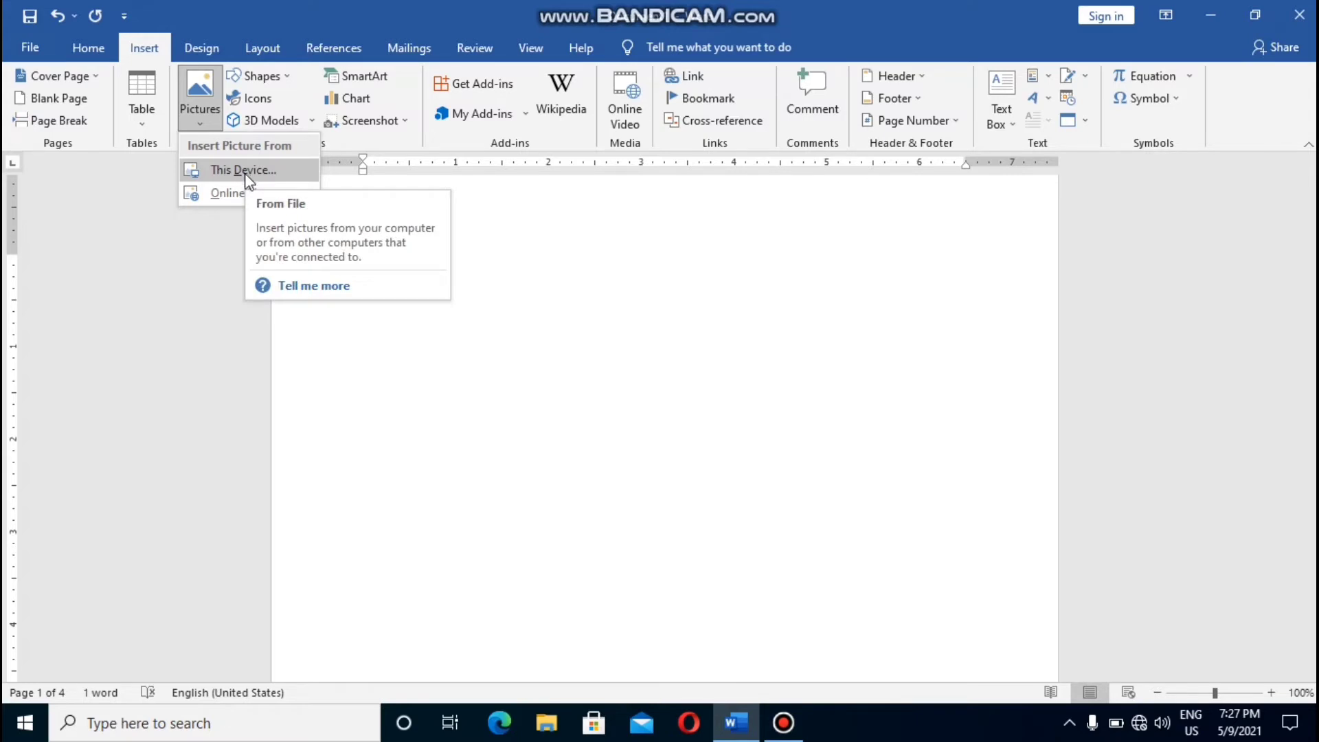
click(239, 171)
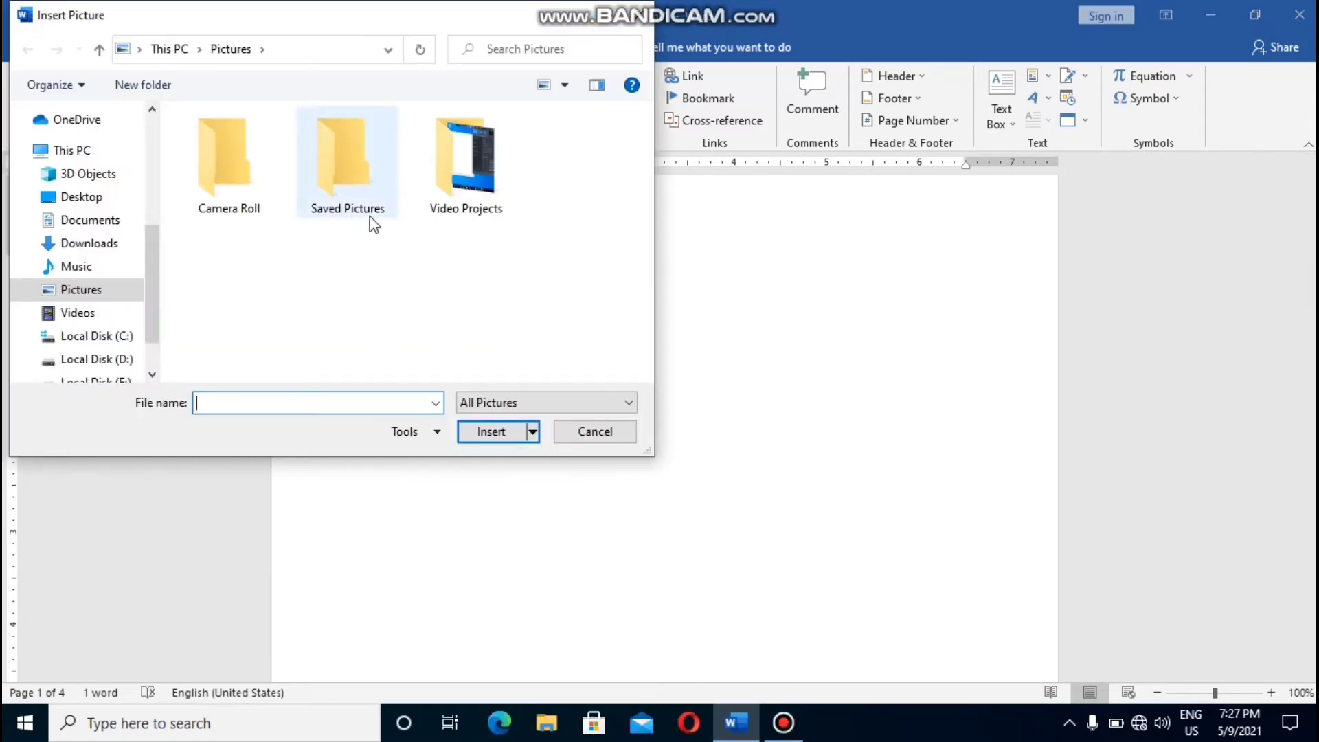
drag(152, 265, 146, 244)
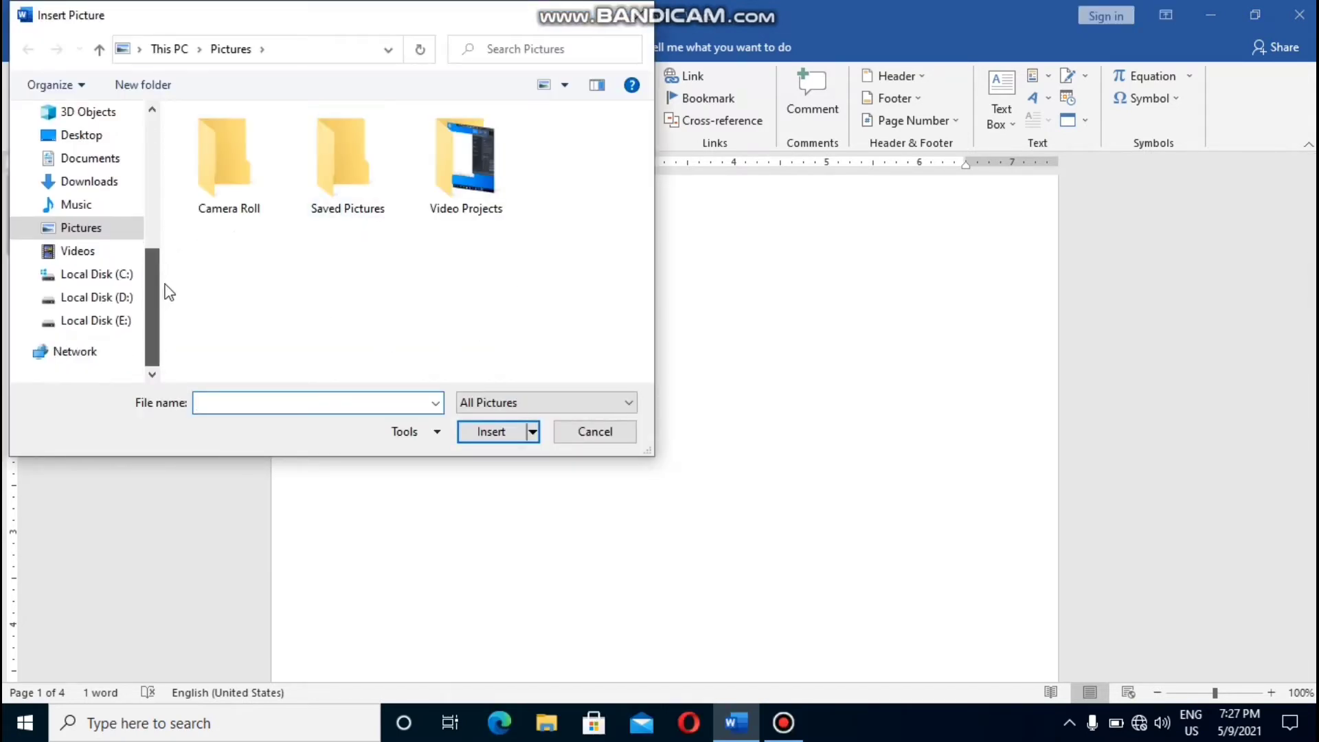
click(89, 166)
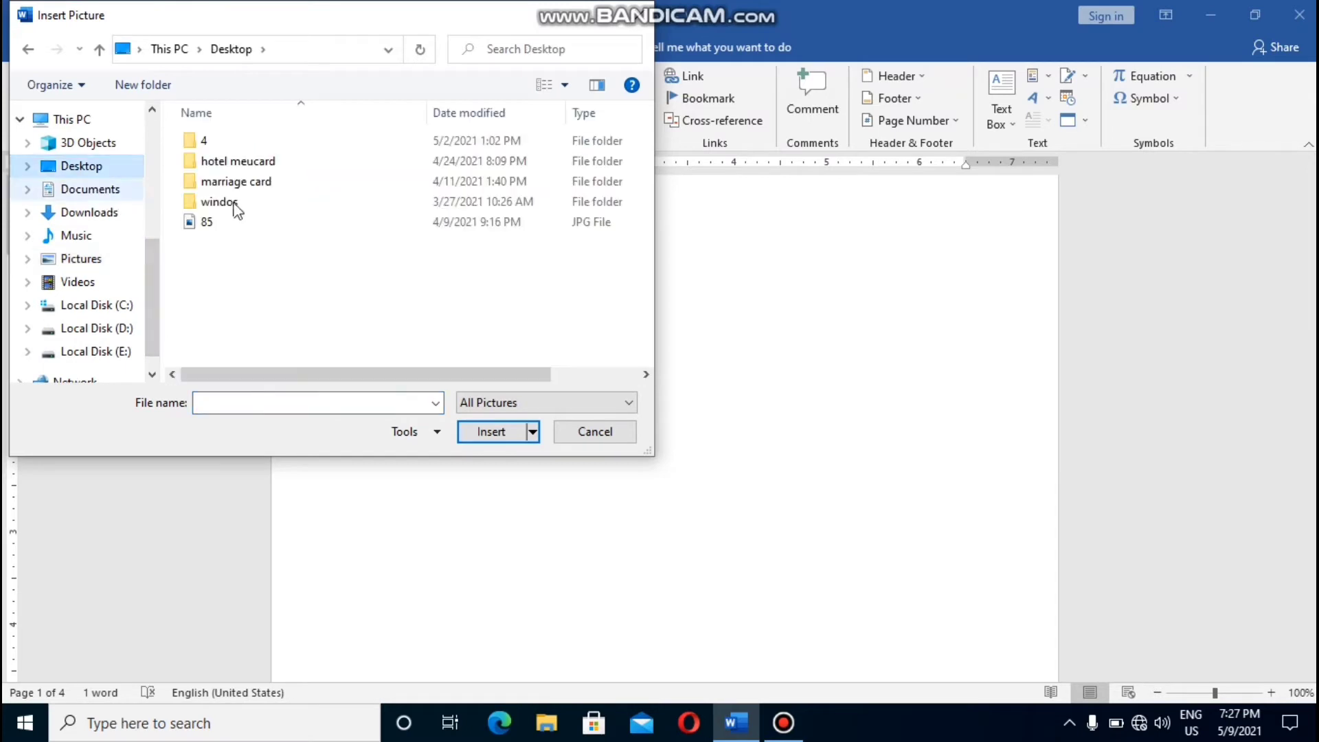
click(239, 226)
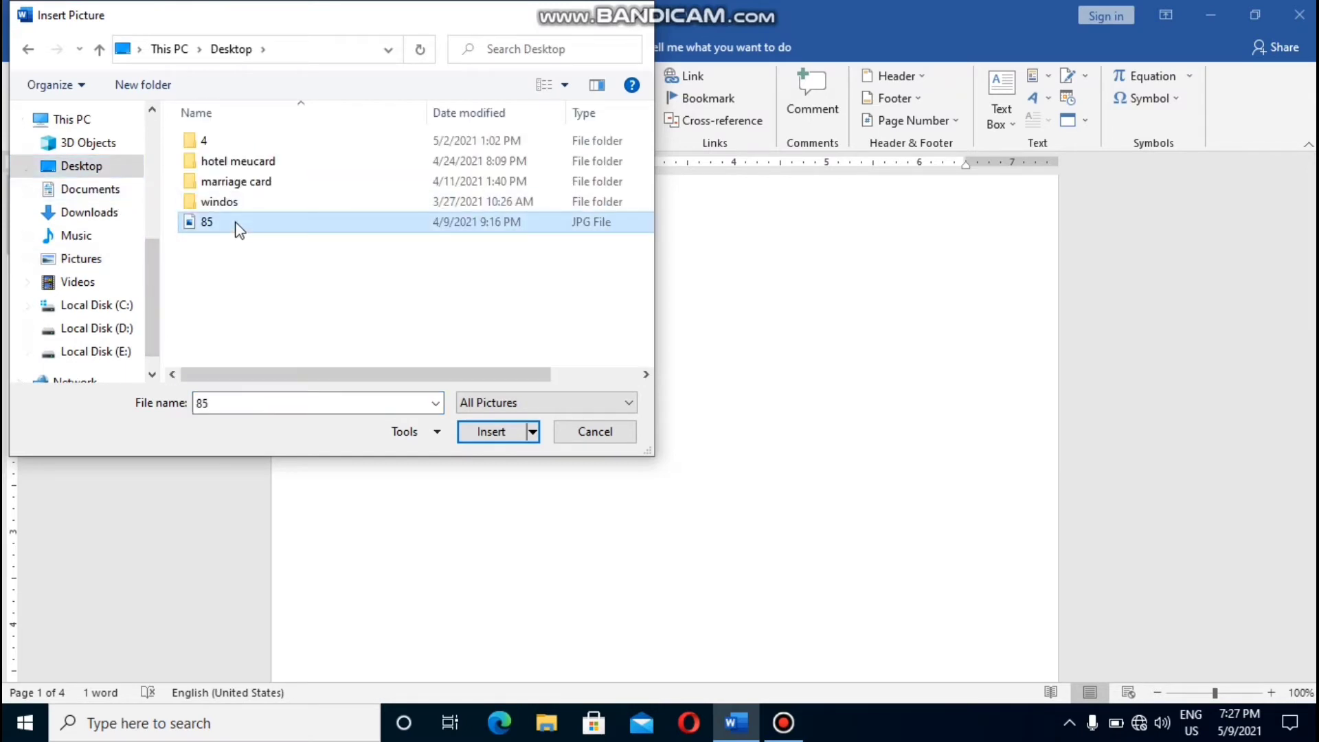
click(265, 189)
double_click(266, 189)
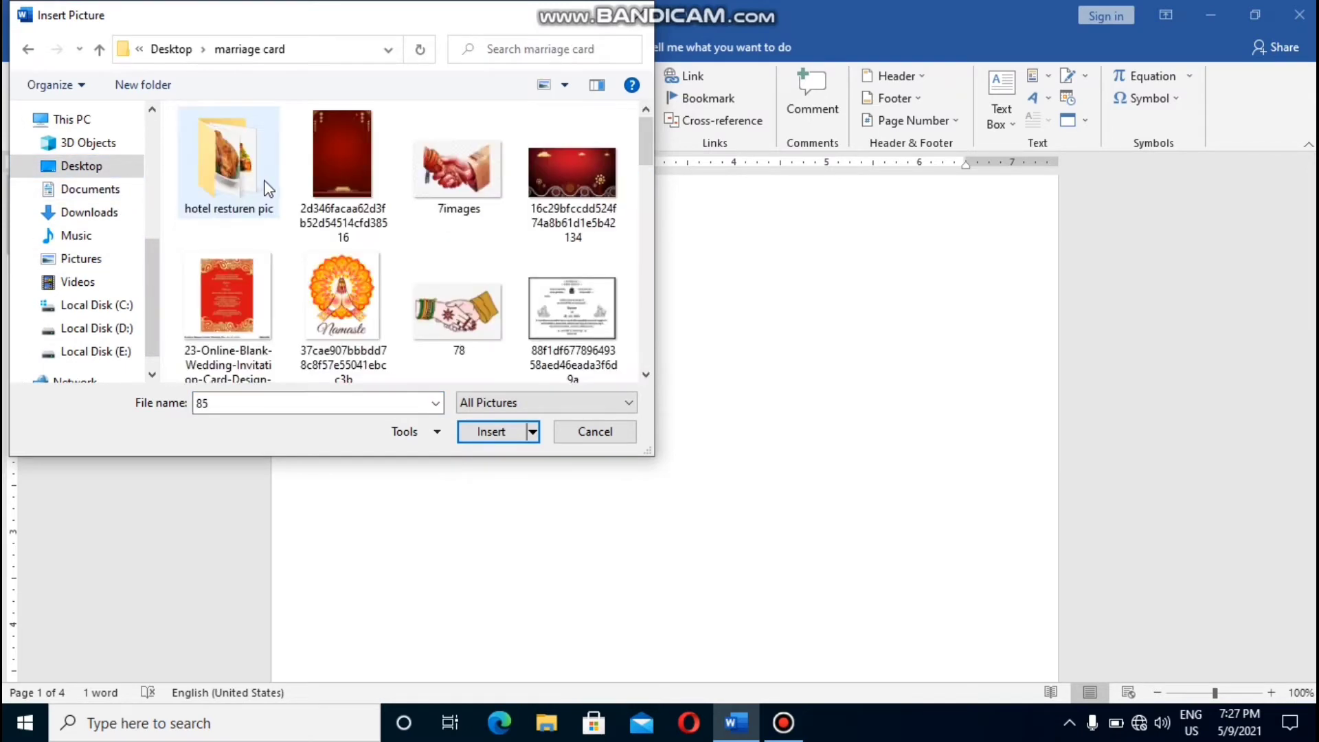
click(479, 196)
click(499, 431)
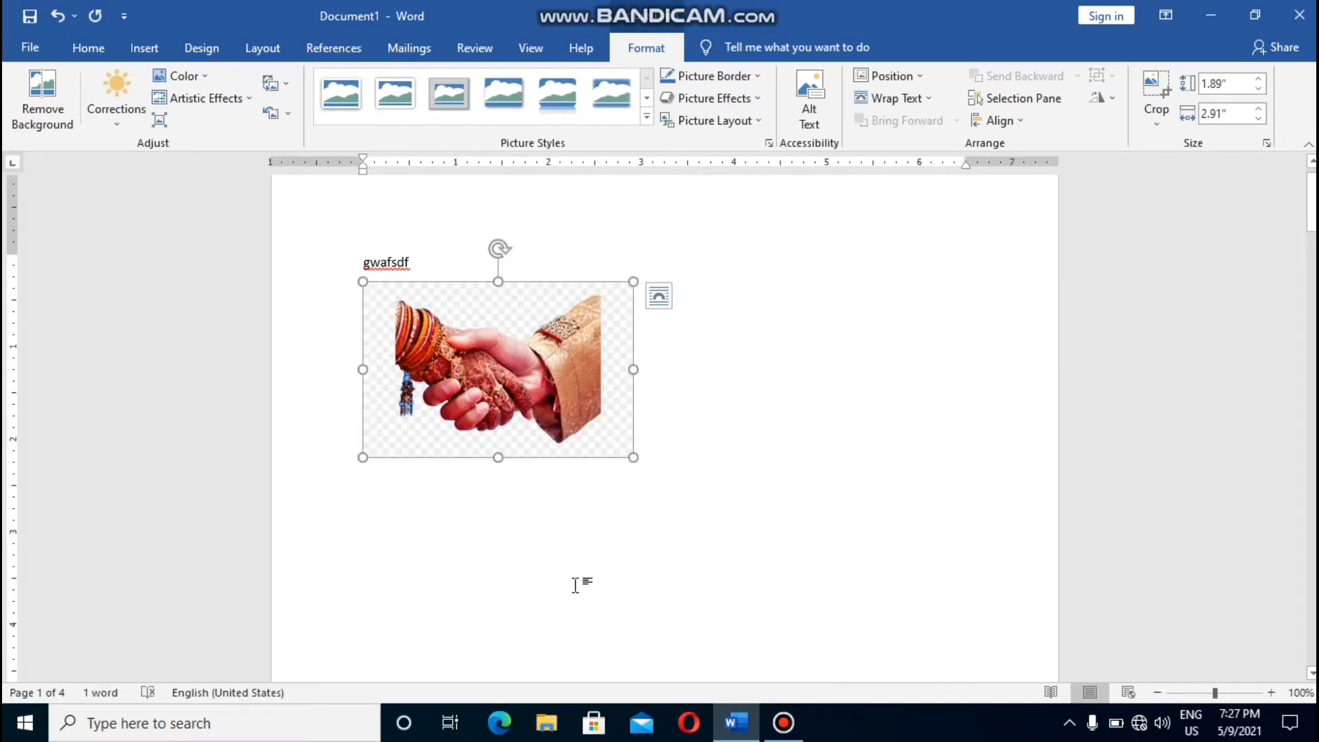
Set the picture In Front of Text, enlarge it to 2.54" × 3.92", and shift it right
click(924, 100)
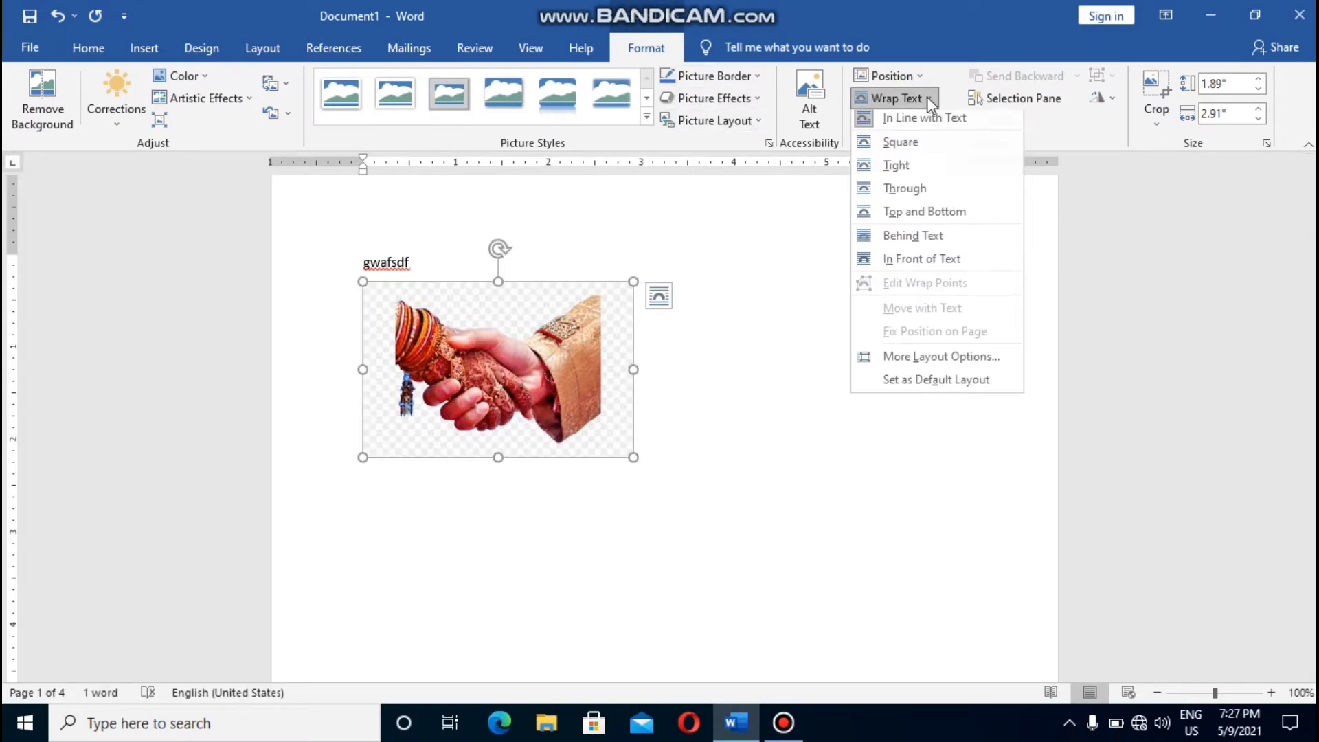
click(956, 268)
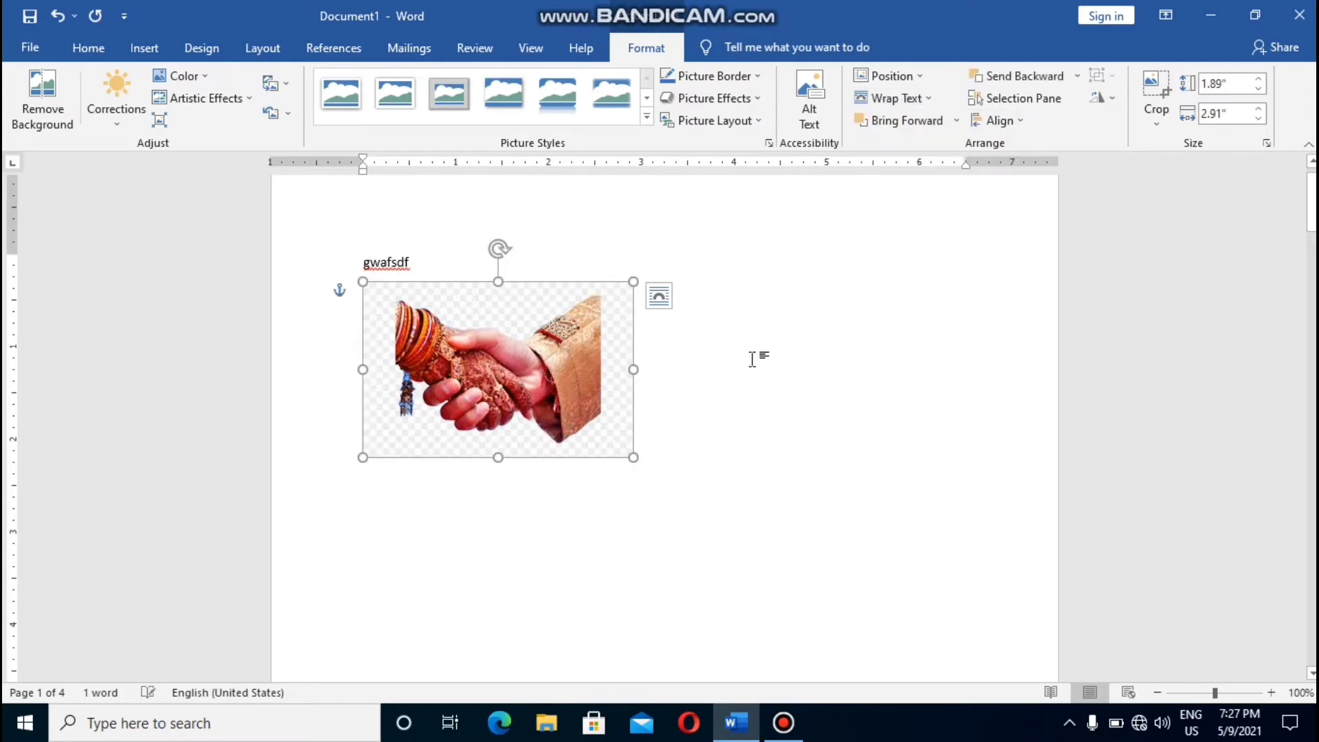
mouse_move(632, 457)
mouse_down()
mouse_move(549, 406)
mouse_move(695, 518)
mouse_up()
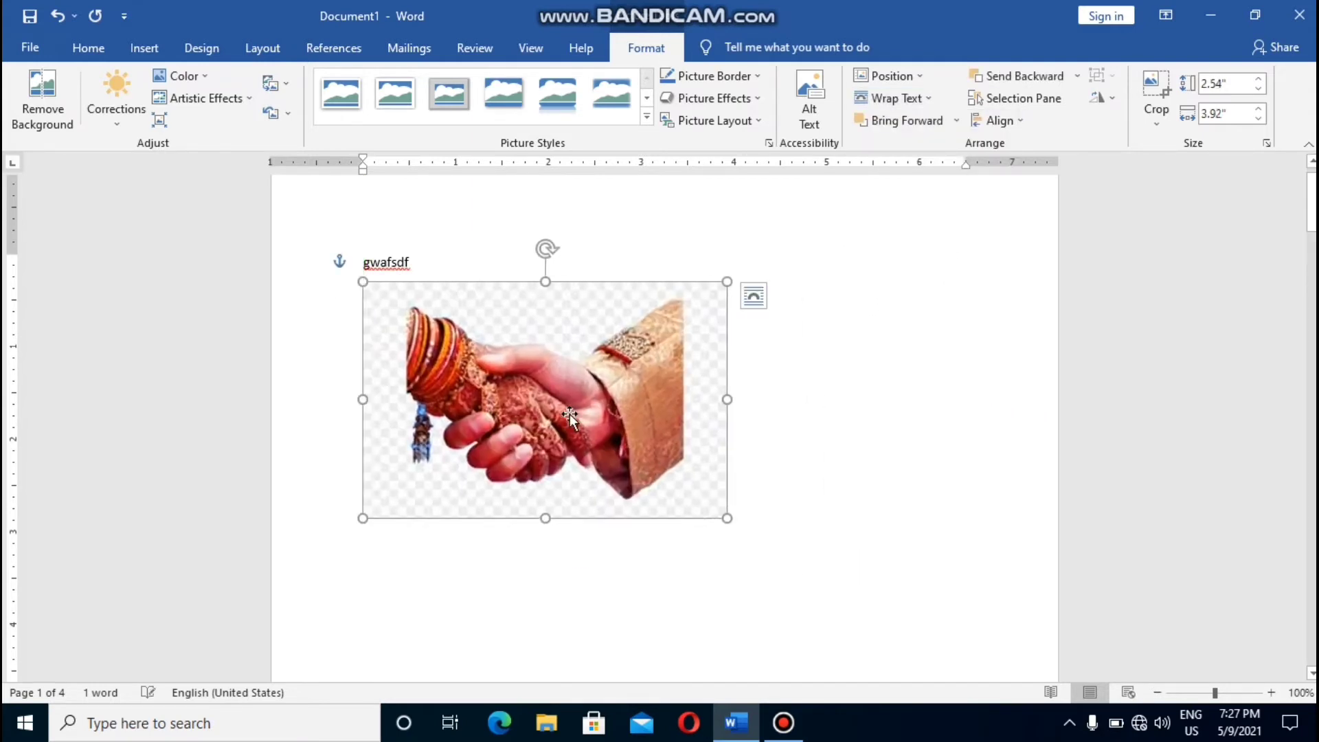
mouse_move(501, 394)
mouse_down()
mouse_move(746, 402)
mouse_move(653, 390)
mouse_up()
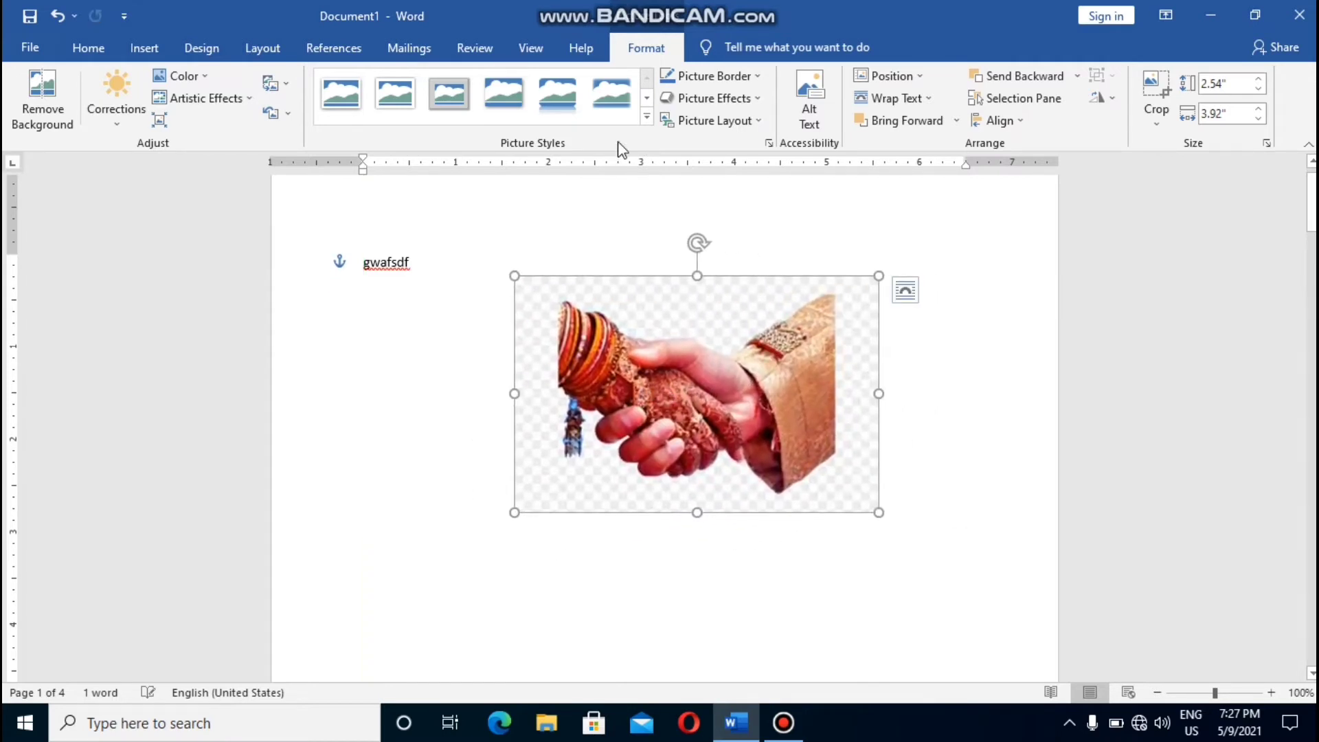
Give the picture a 2¼ pt orange border
click(735, 77)
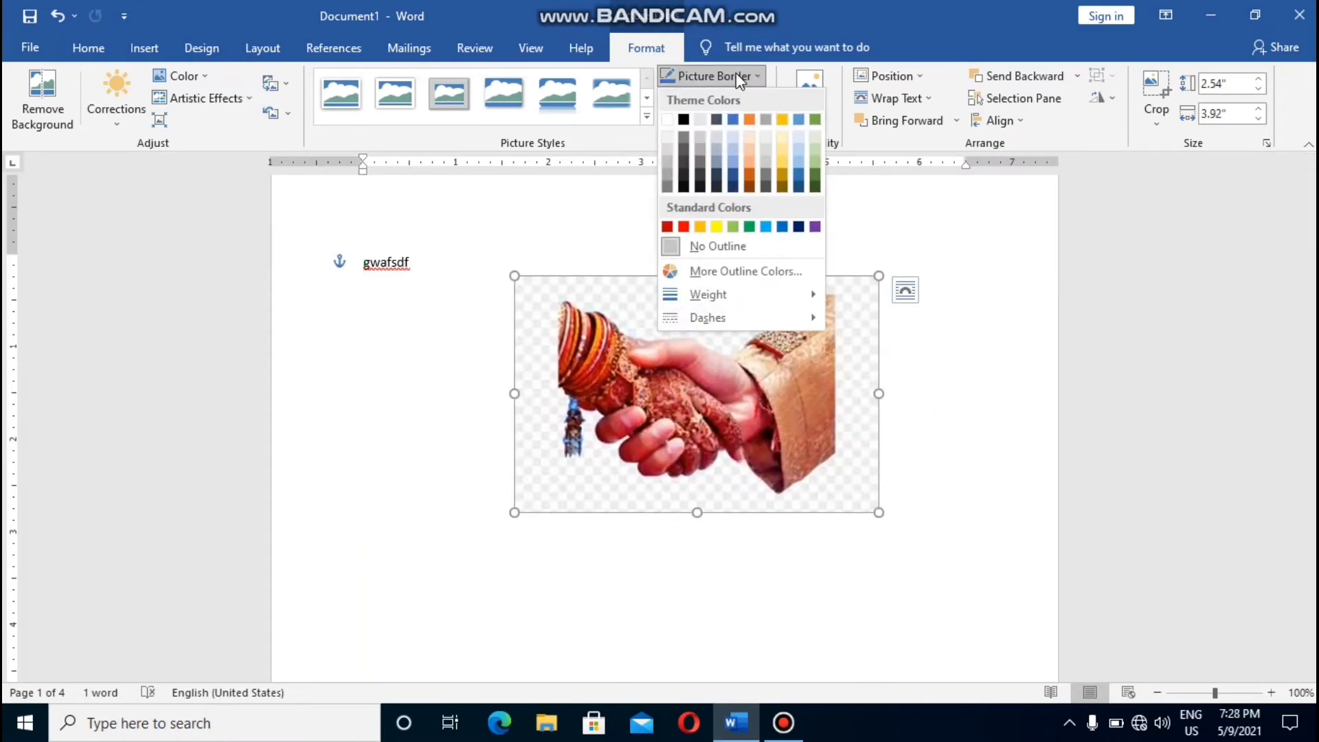
mouse_move(707, 295)
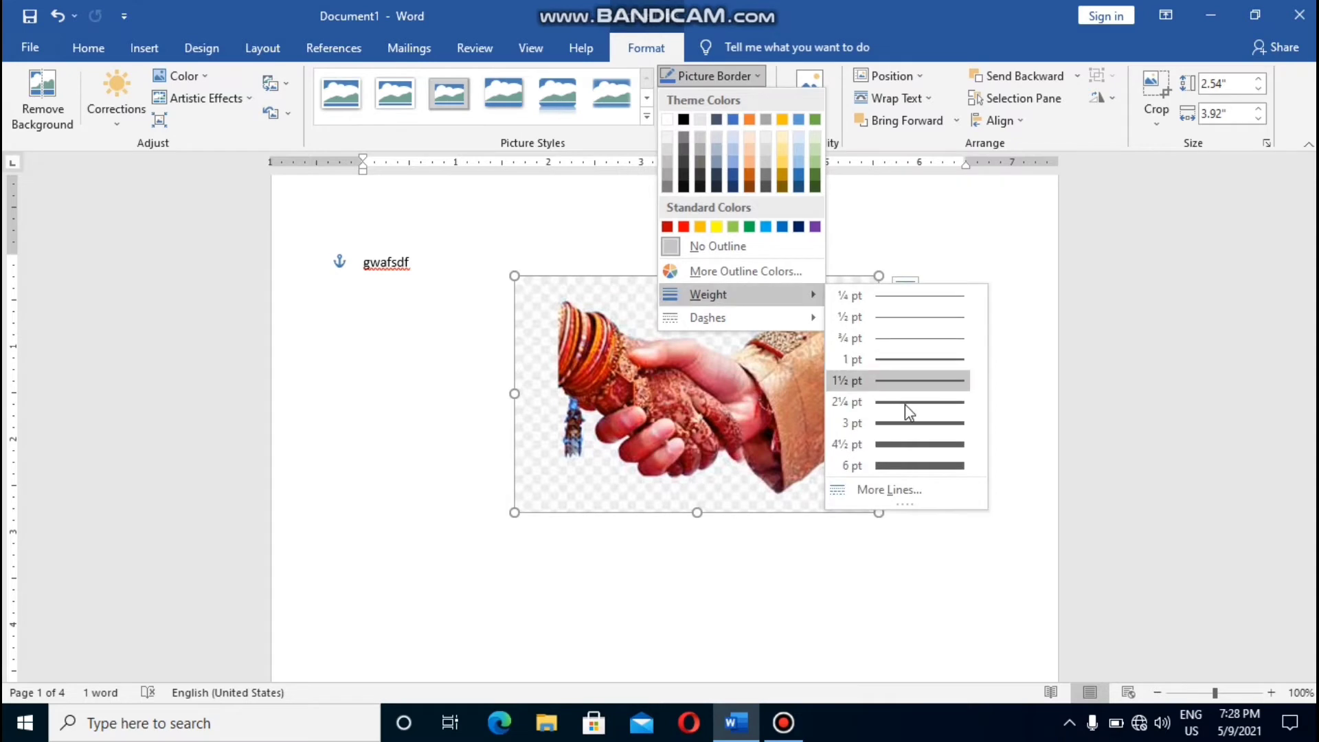
click(904, 422)
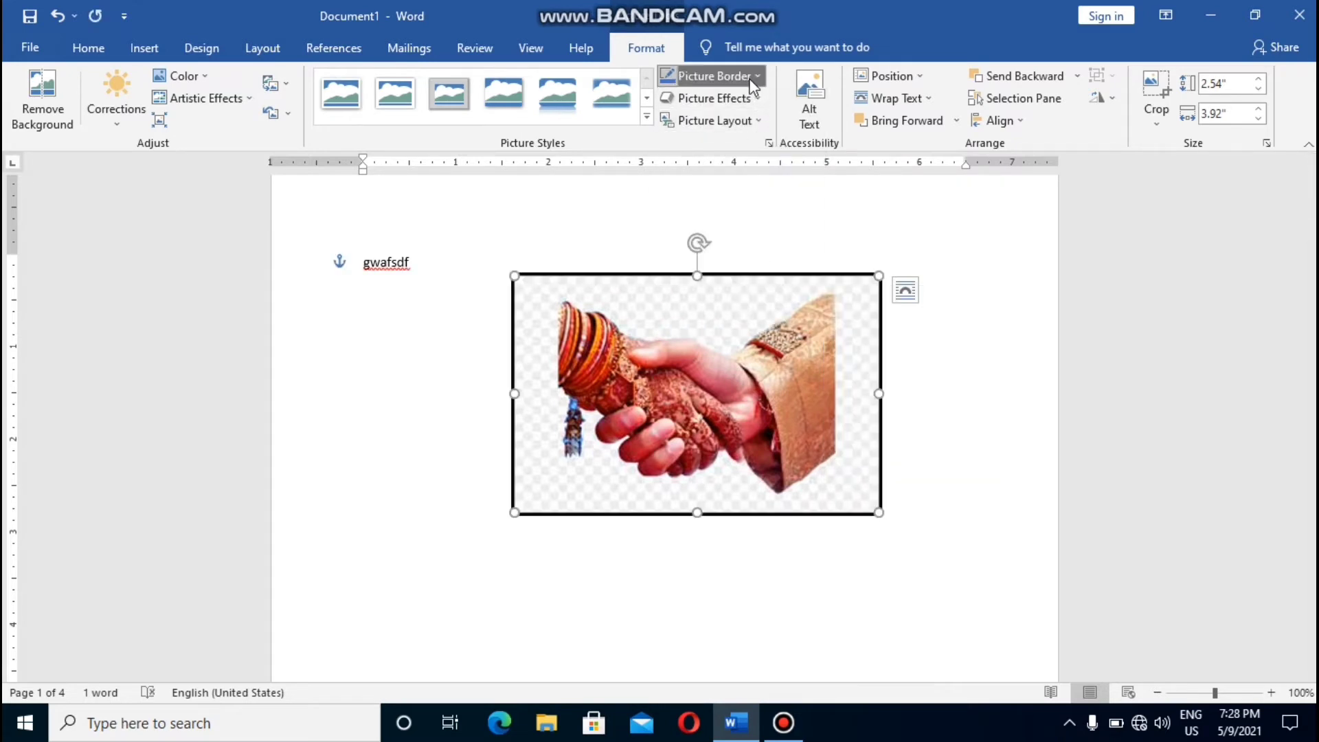
click(711, 76)
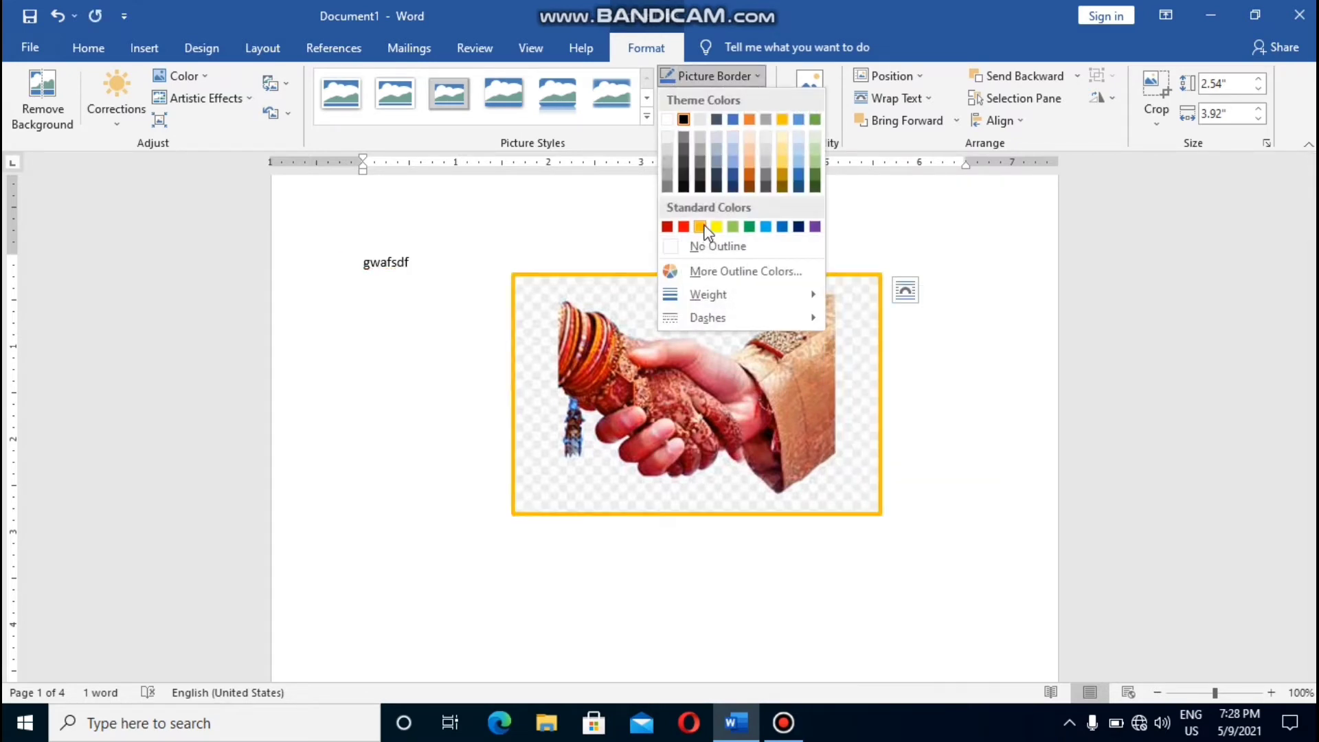
click(703, 229)
click(760, 98)
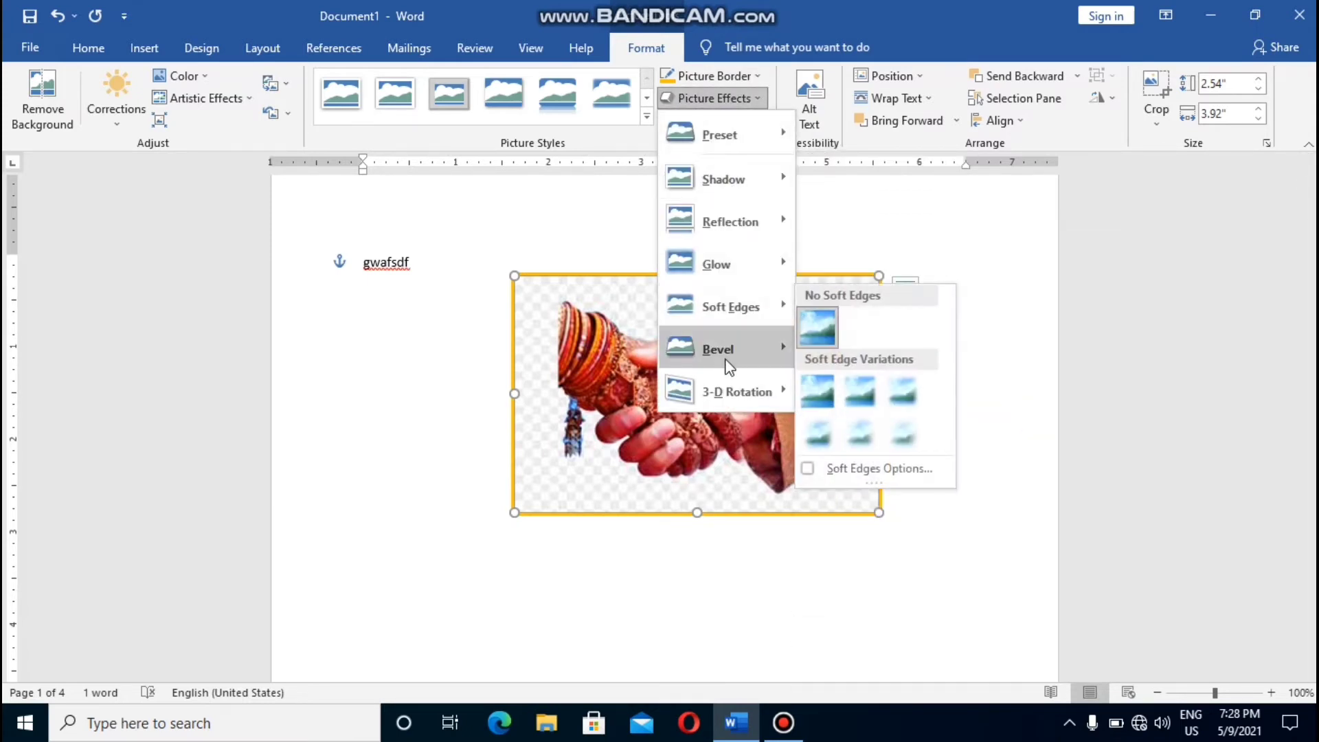
mouse_move(719, 349)
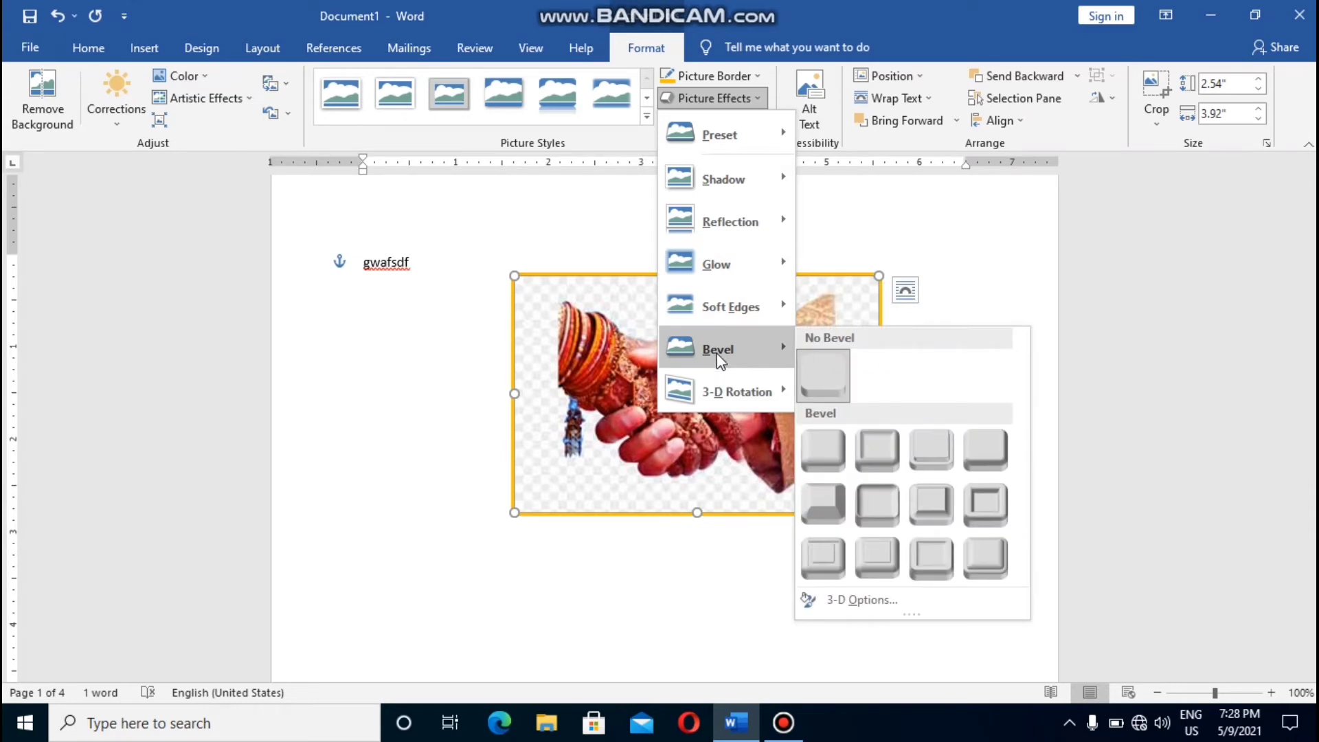
Apply a bevel preset to the picture and remove its background, keeping the changes
click(831, 455)
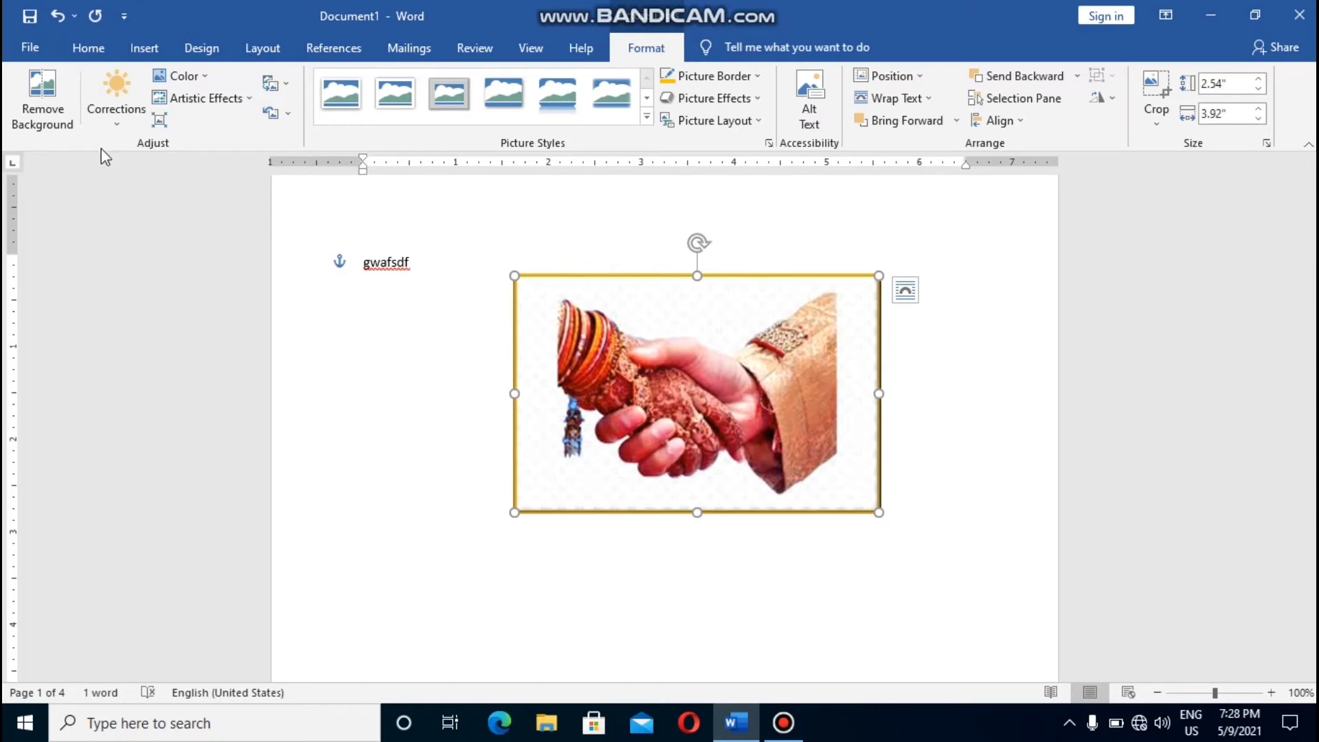
click(59, 123)
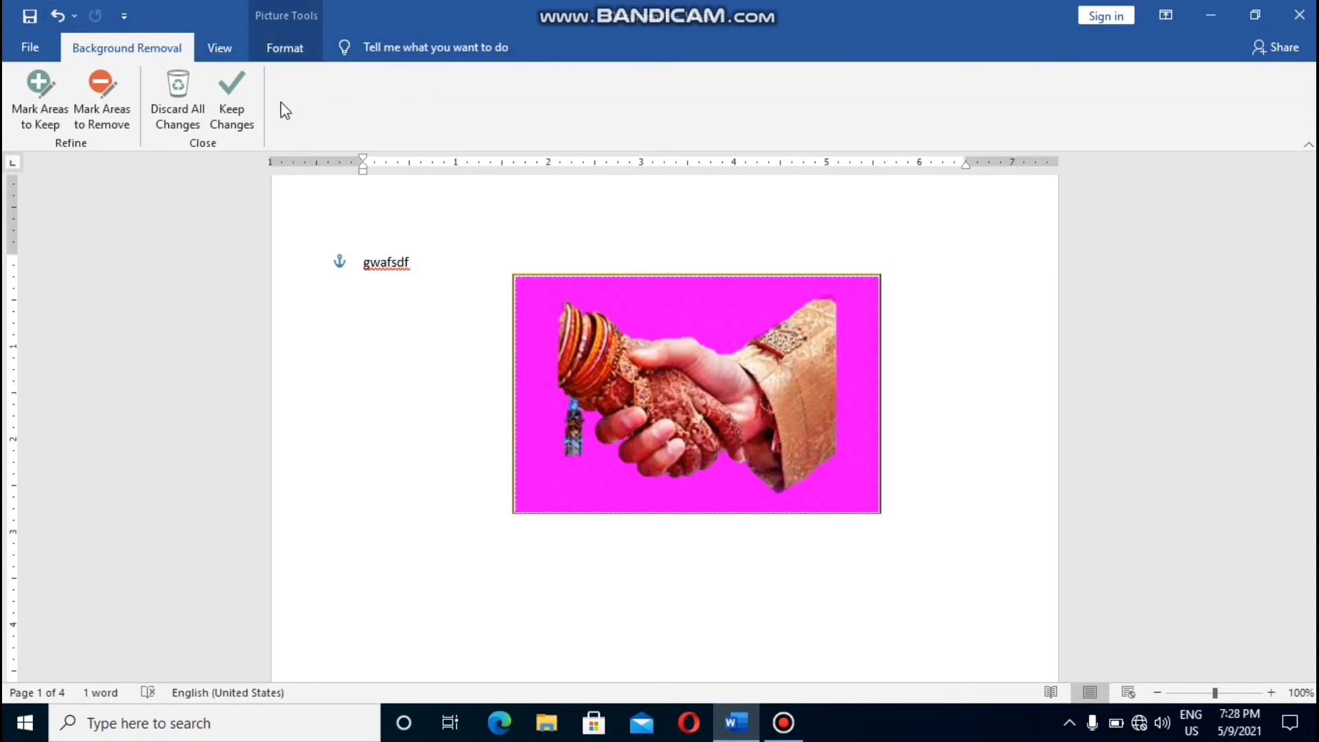
click(296, 57)
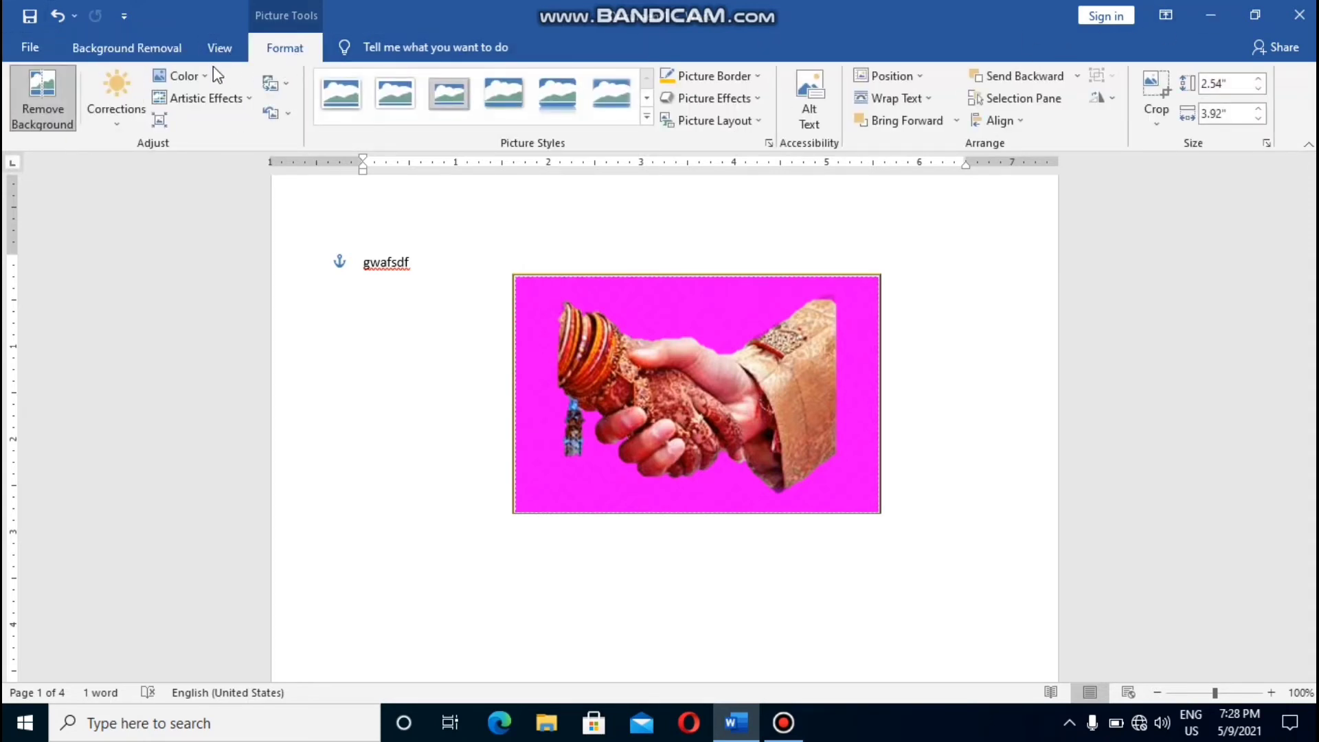
click(91, 54)
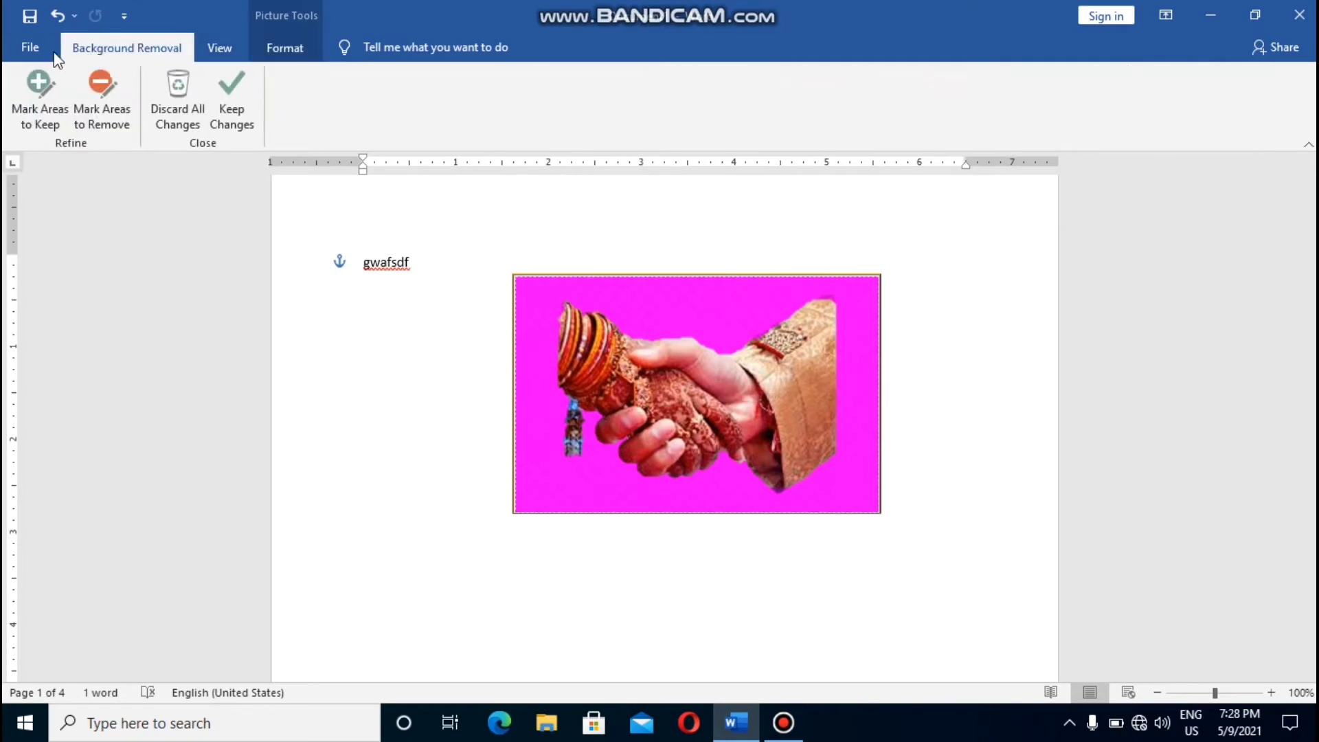
click(231, 110)
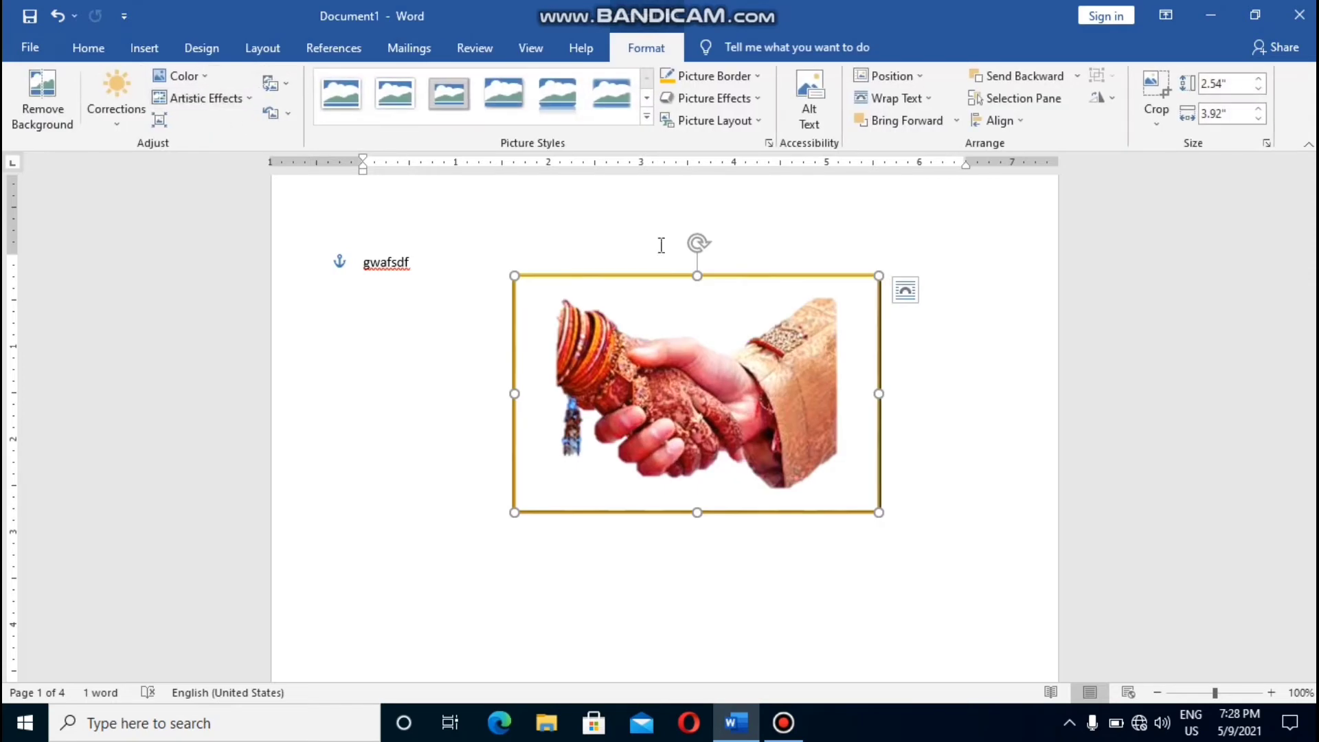
Apply a brighter Brightness/Contrast preset, then recolor the picture in black and white
click(108, 117)
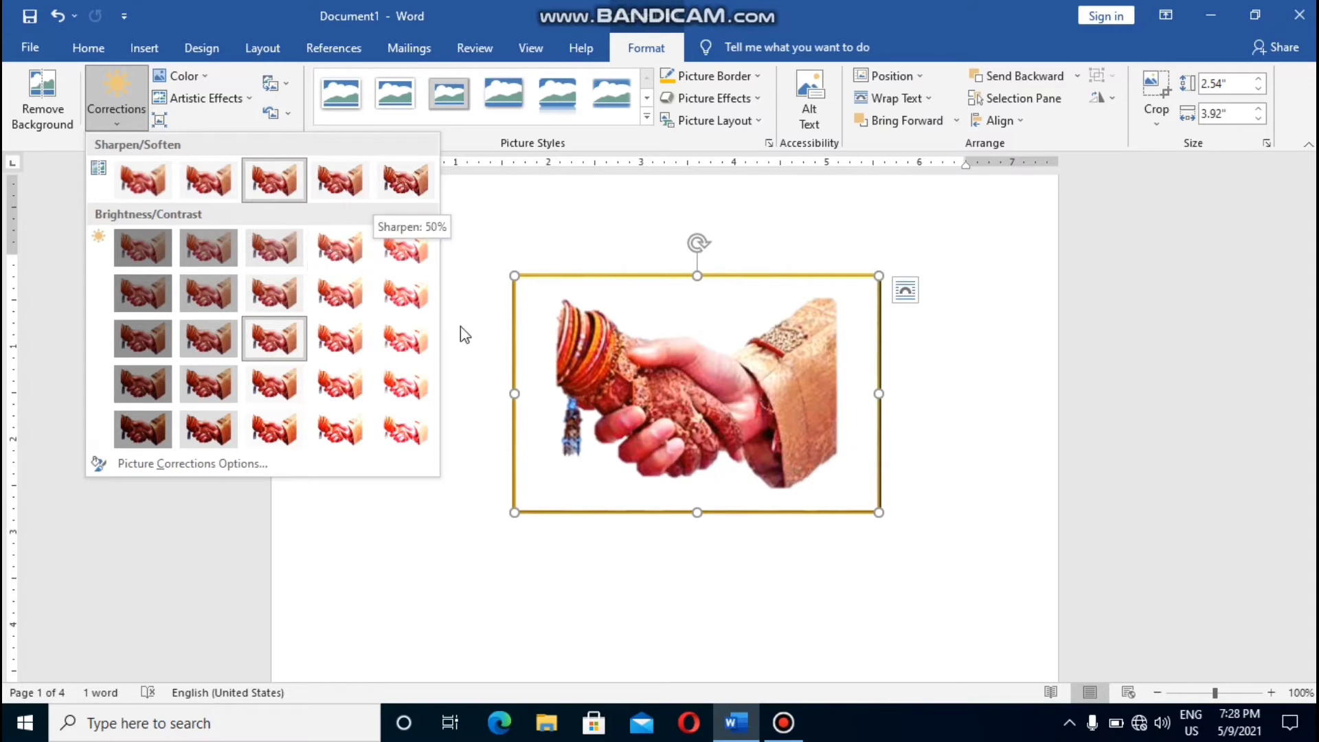
click(369, 332)
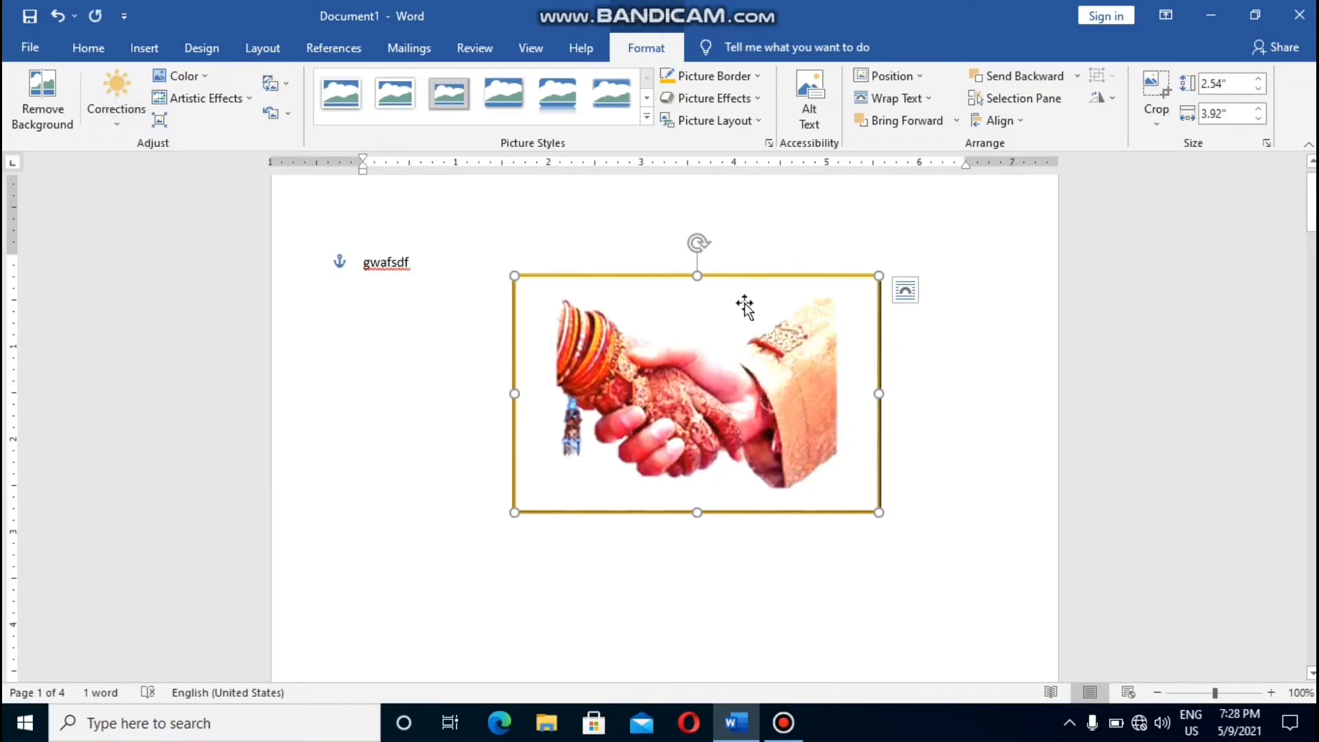
click(199, 77)
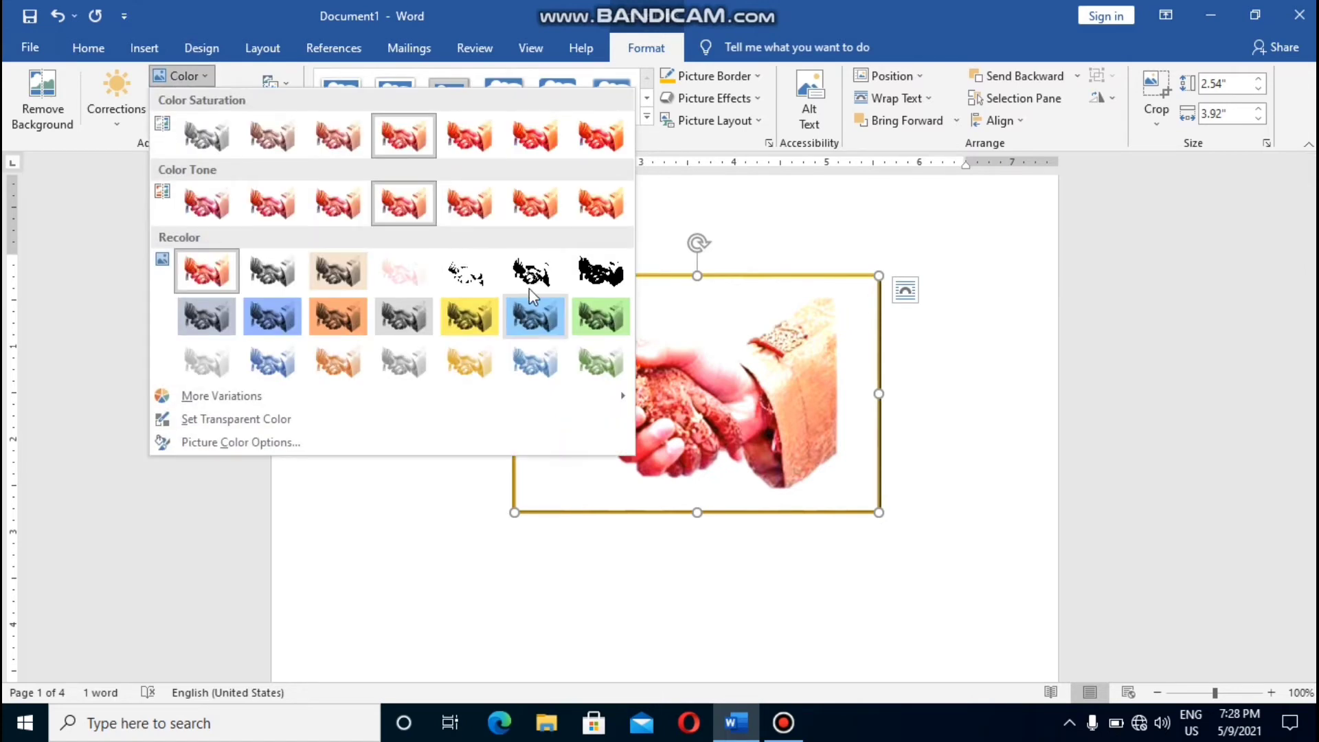
click(532, 283)
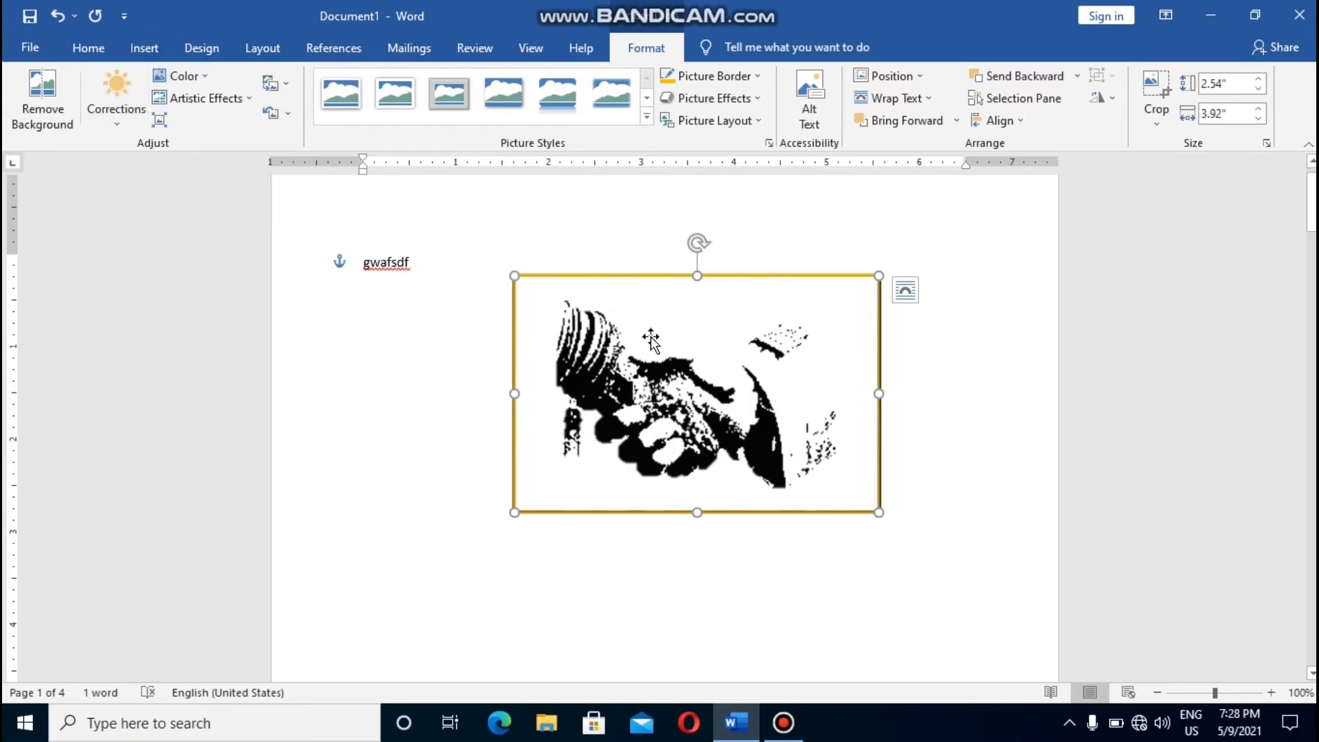
Delete the handshake picture and the word 'gwafsdf', leaving page 1 empty
key(Delete)
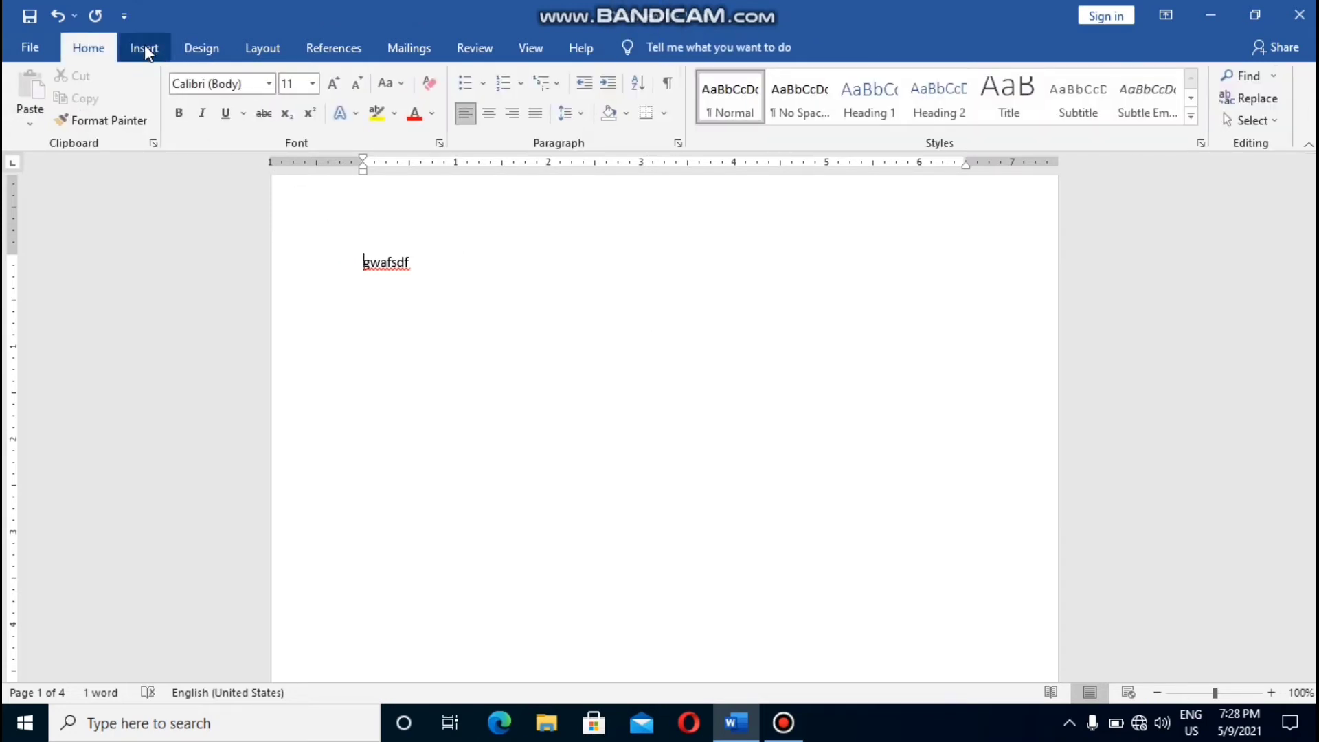
click(144, 48)
drag(415, 272, 247, 270)
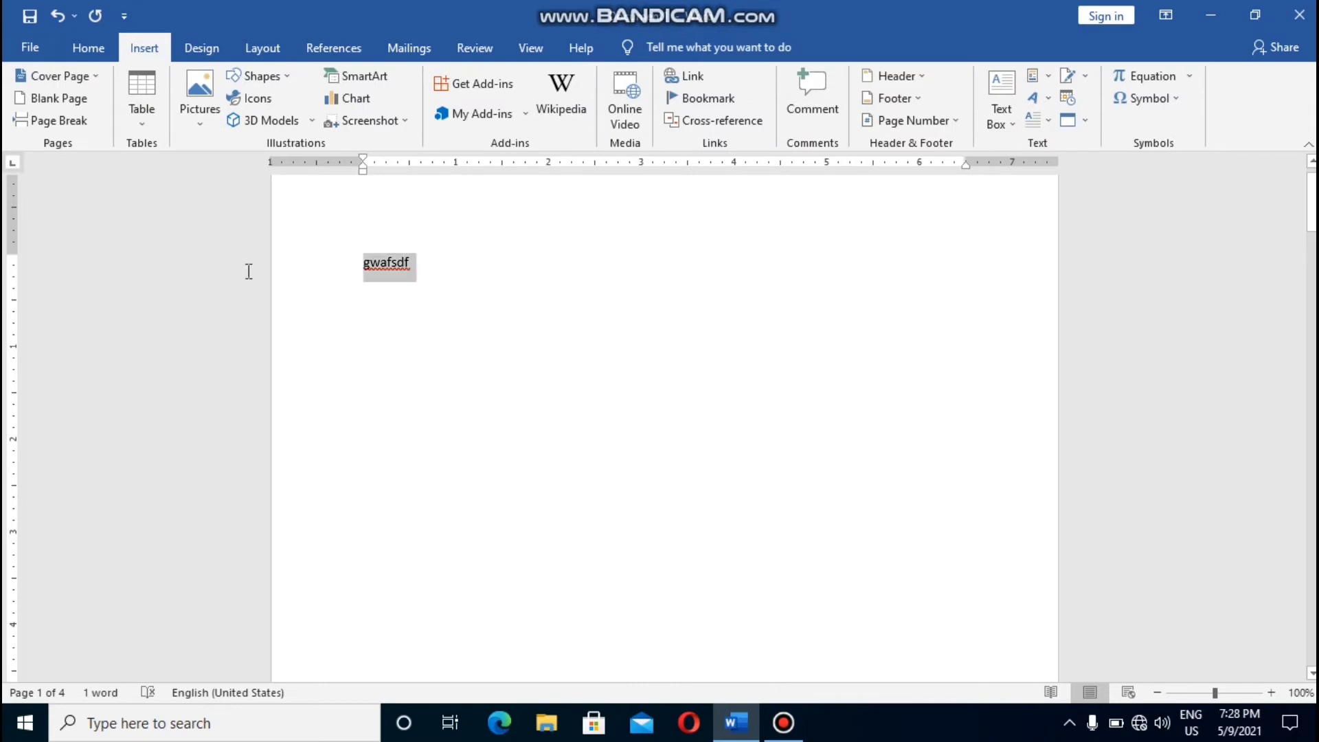
key(Delete)
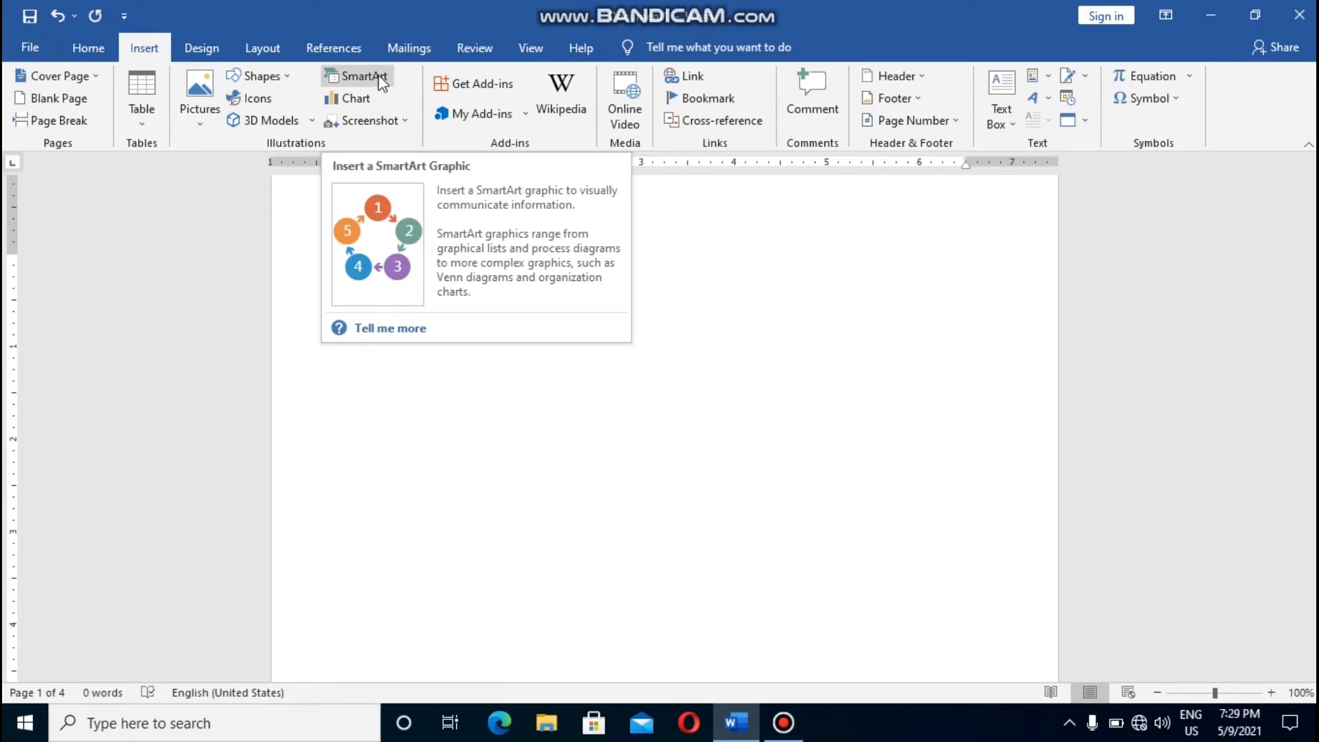
Insert a Hierarchy > Organization Chart SmartArt graphic with placeholder boxes on page 1
click(382, 81)
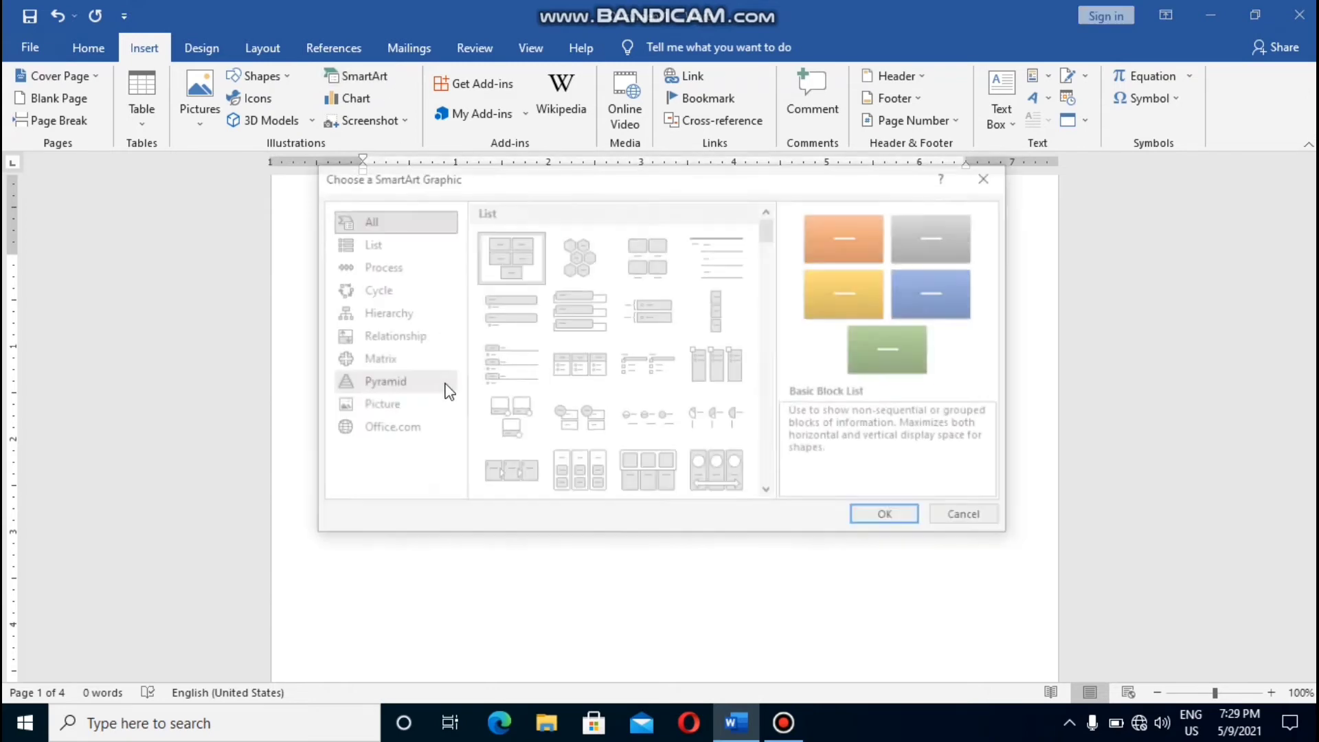
click(368, 243)
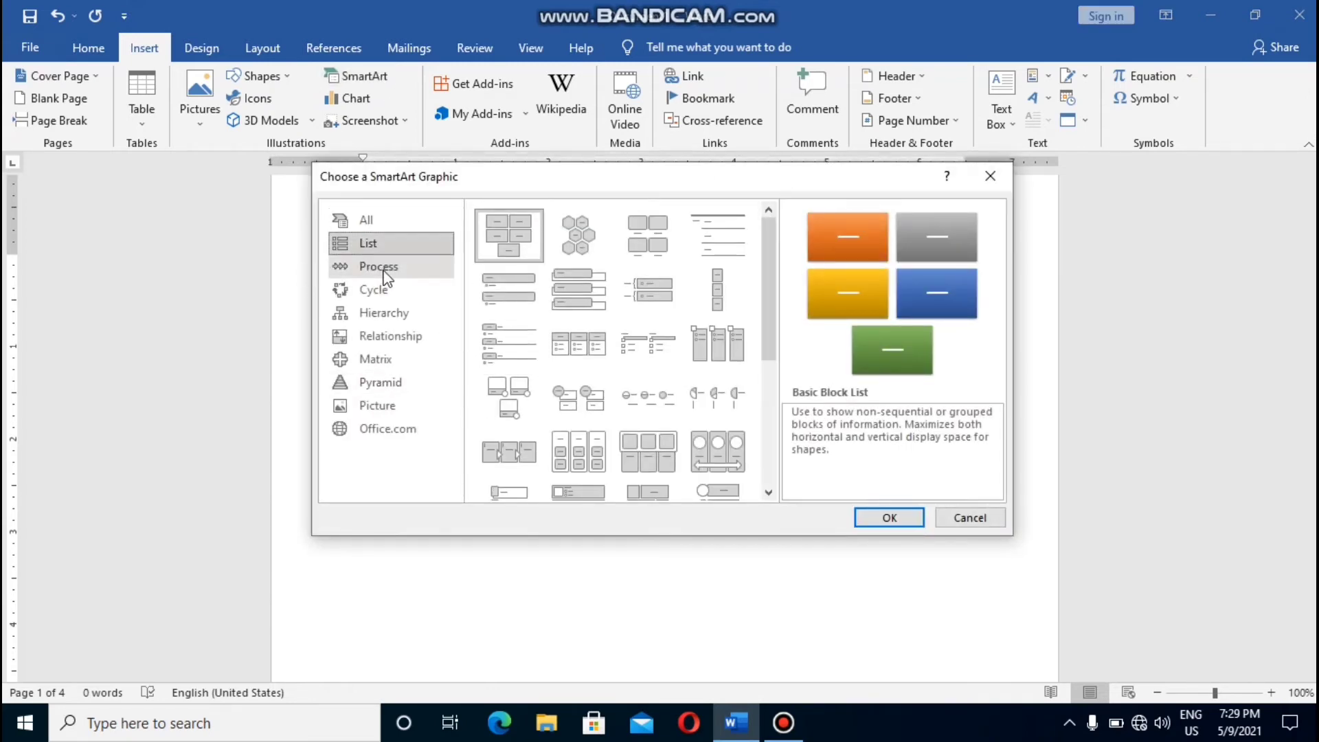
click(378, 268)
click(389, 315)
click(397, 339)
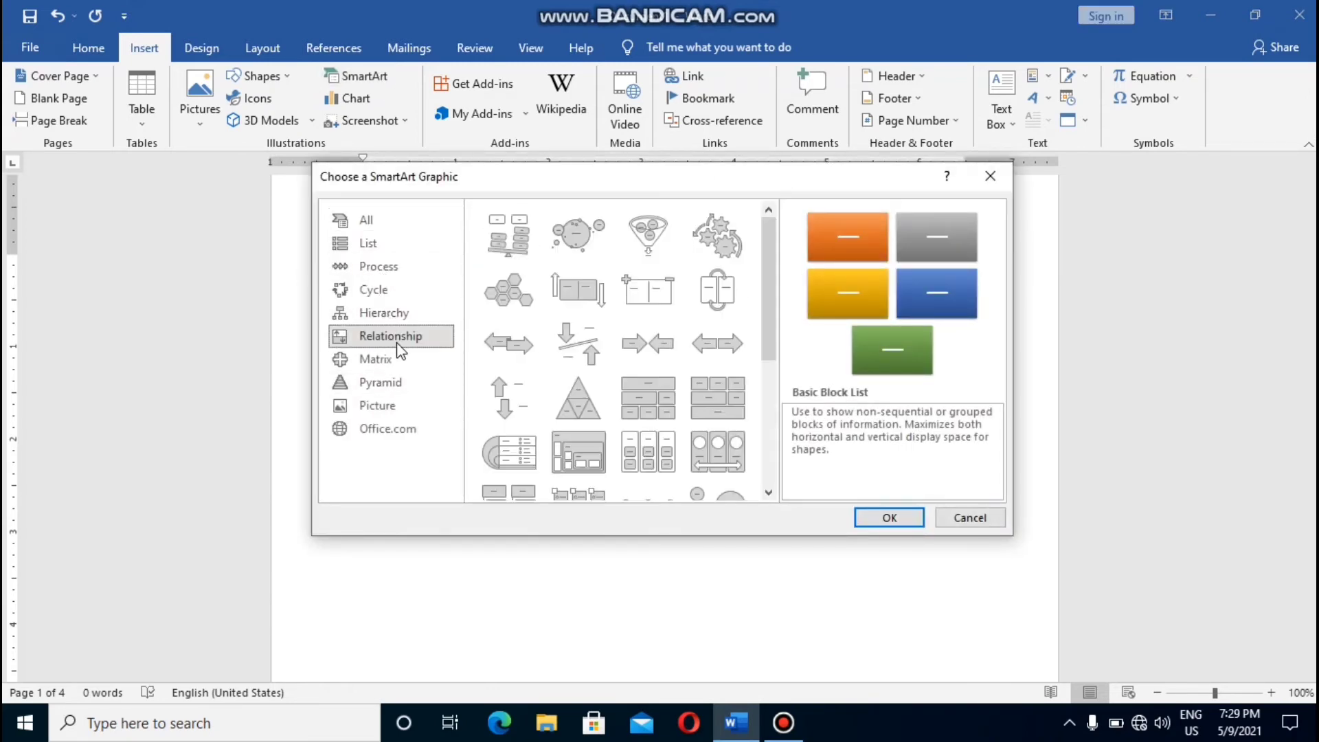
click(403, 318)
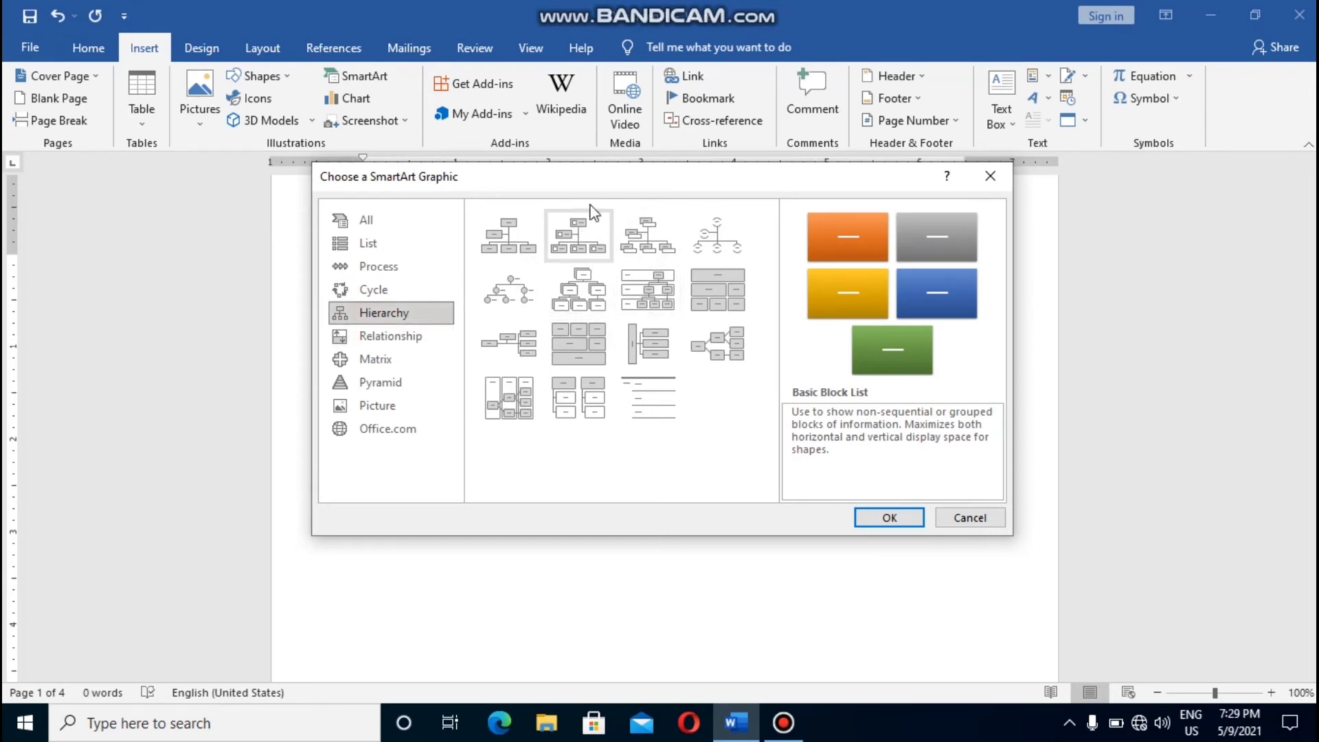
click(508, 235)
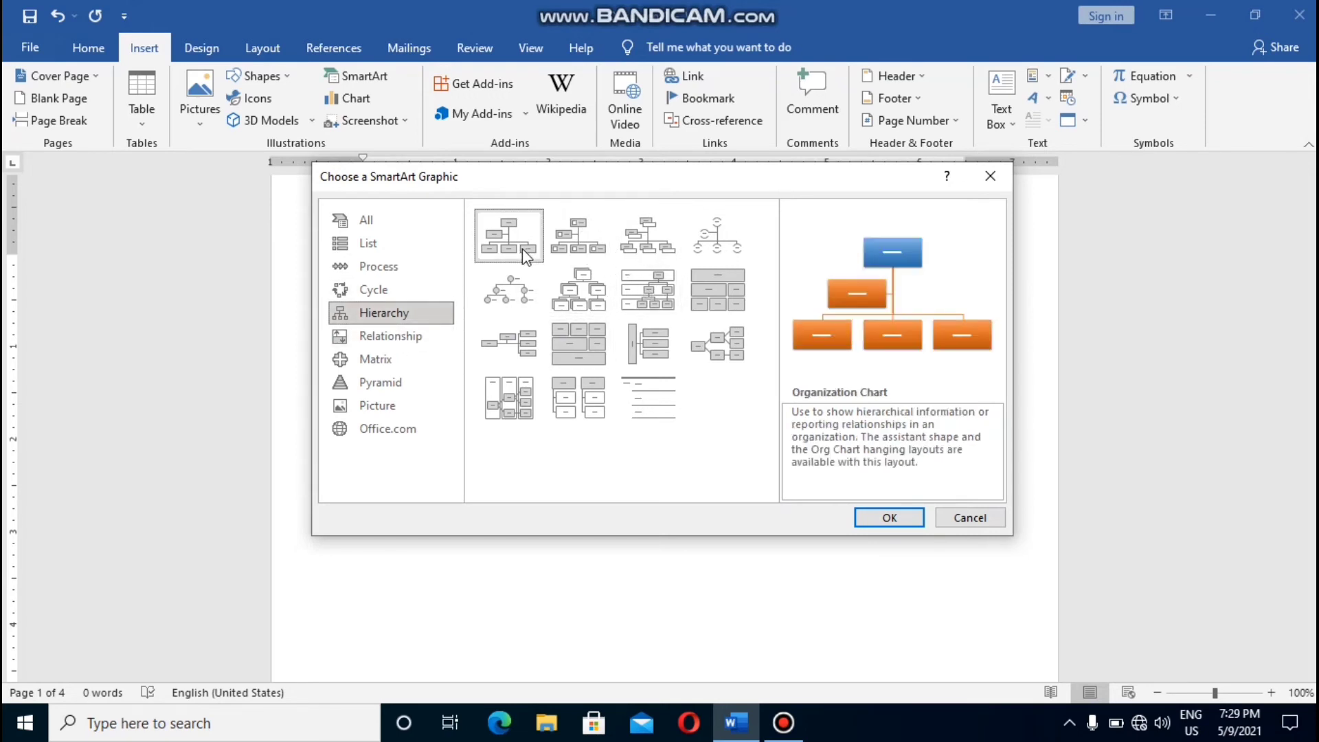
click(867, 515)
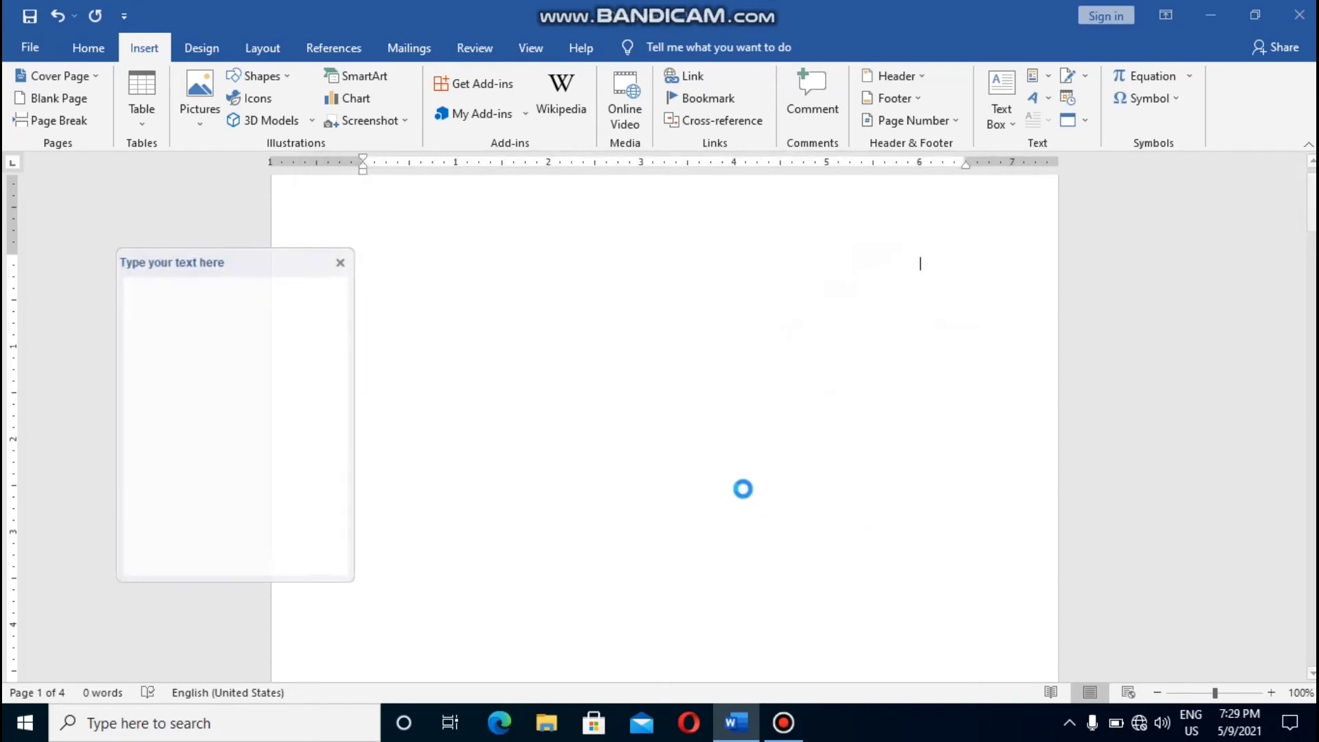
Close the chart's Text Pane, reselect the chart, and select its top [Text] box
click(345, 261)
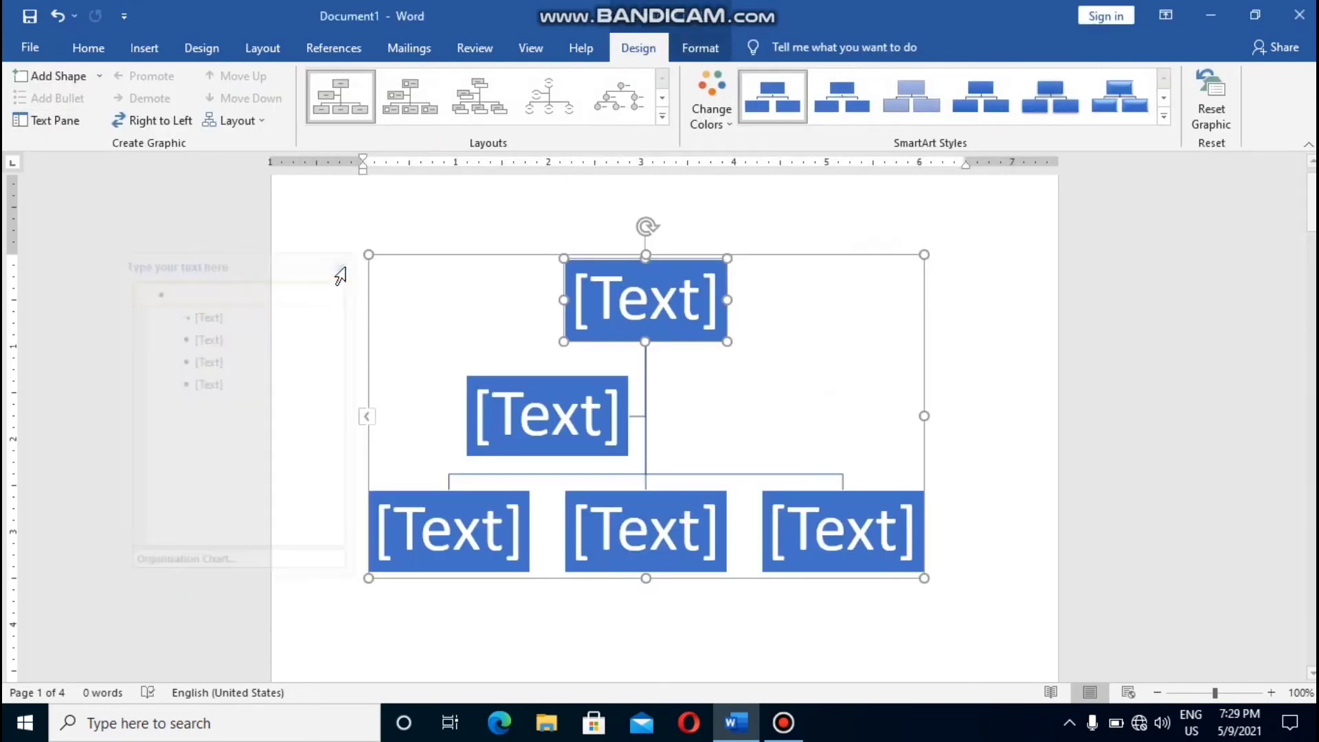
click(501, 239)
click(626, 325)
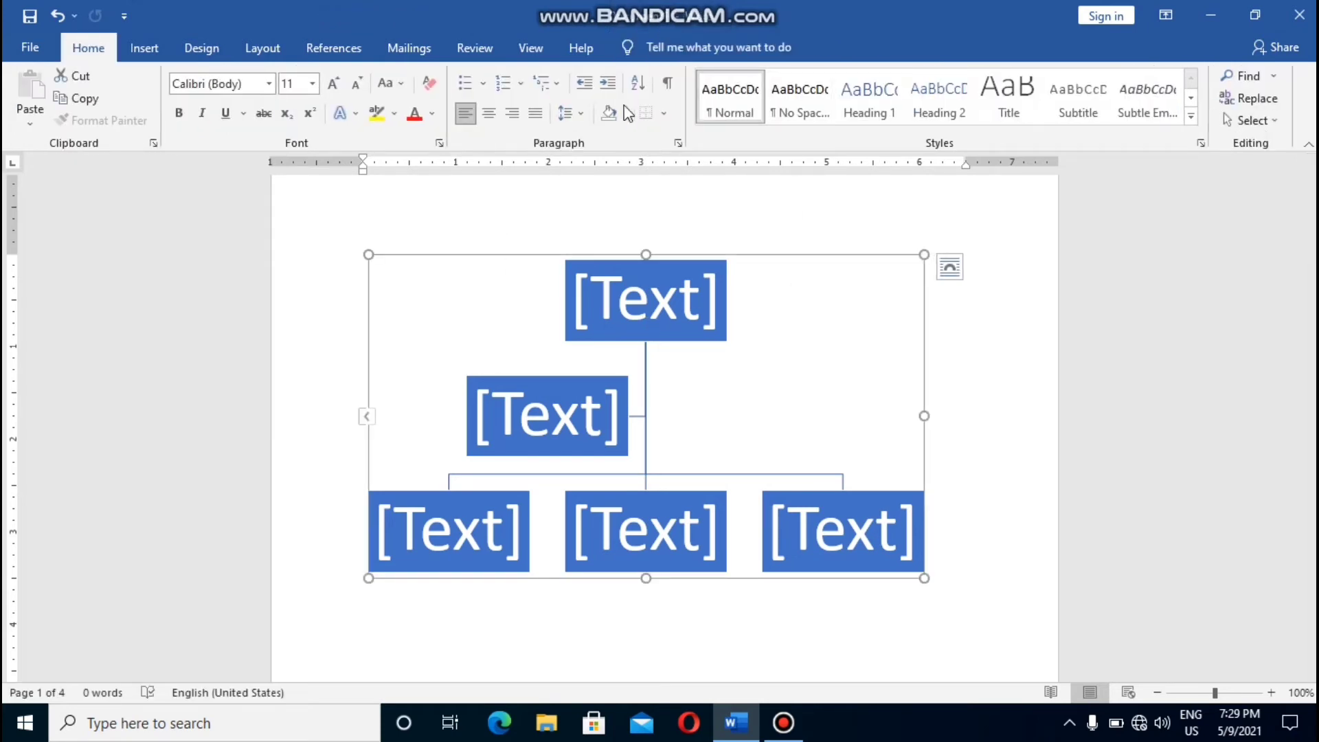
click(713, 434)
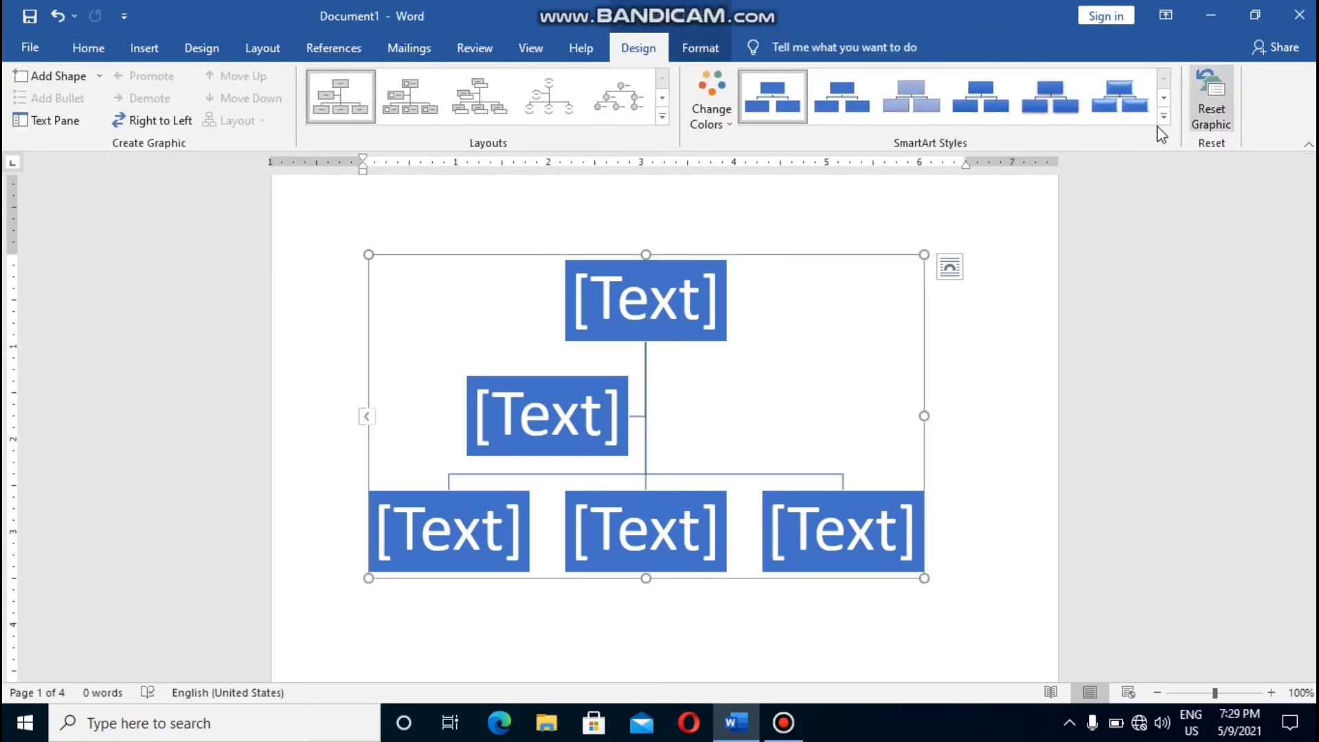
click(717, 48)
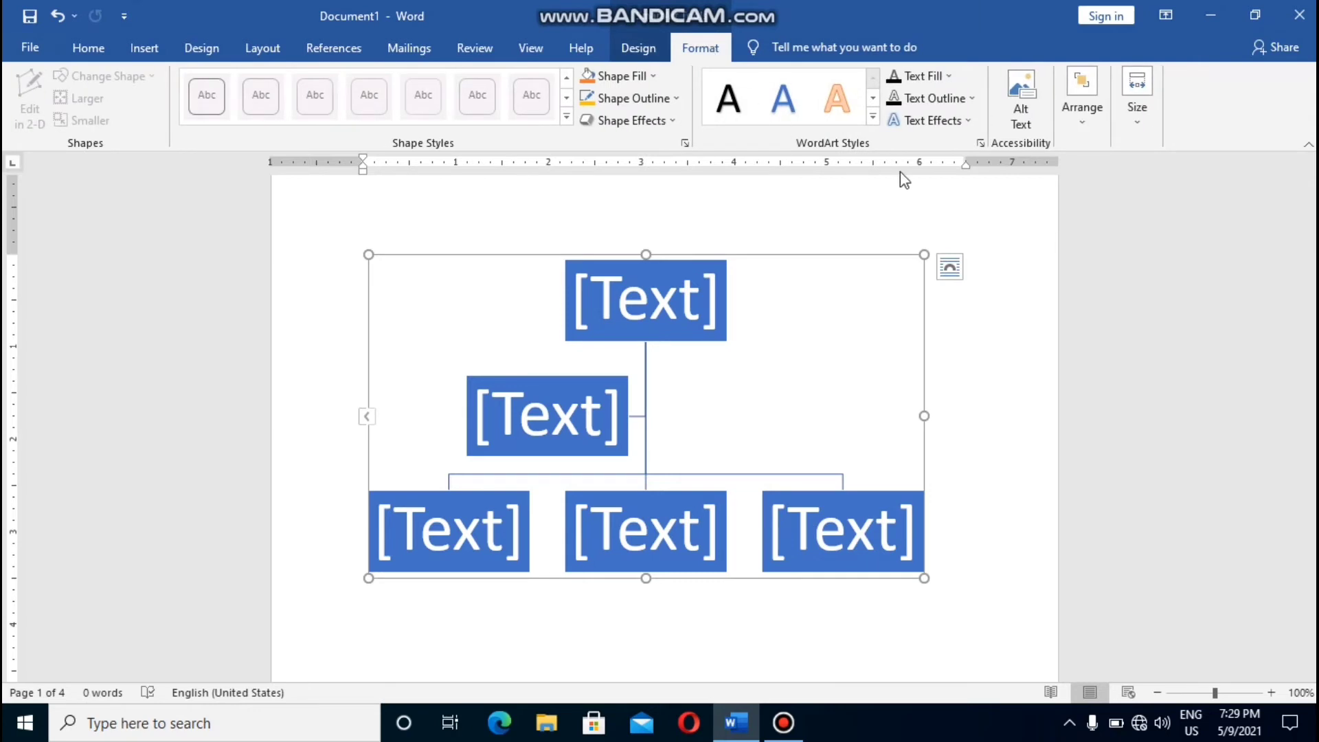
click(795, 255)
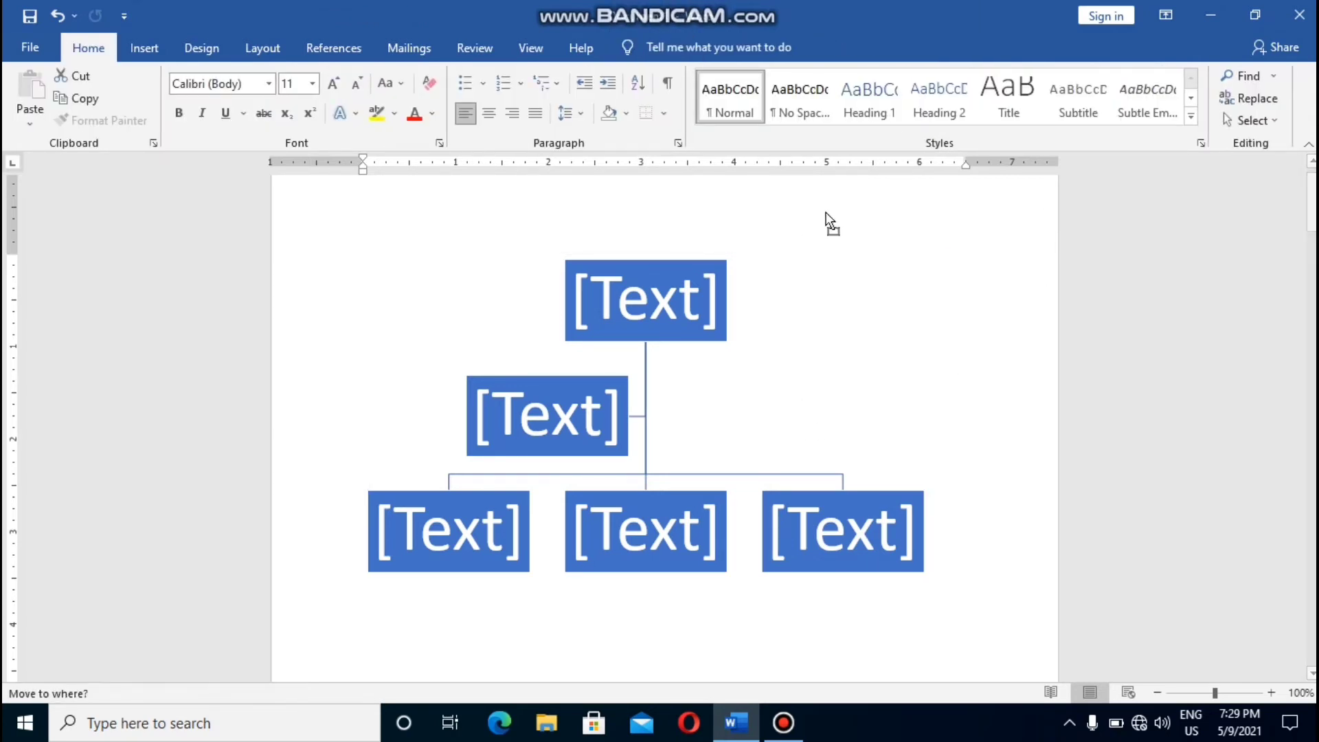
click(694, 49)
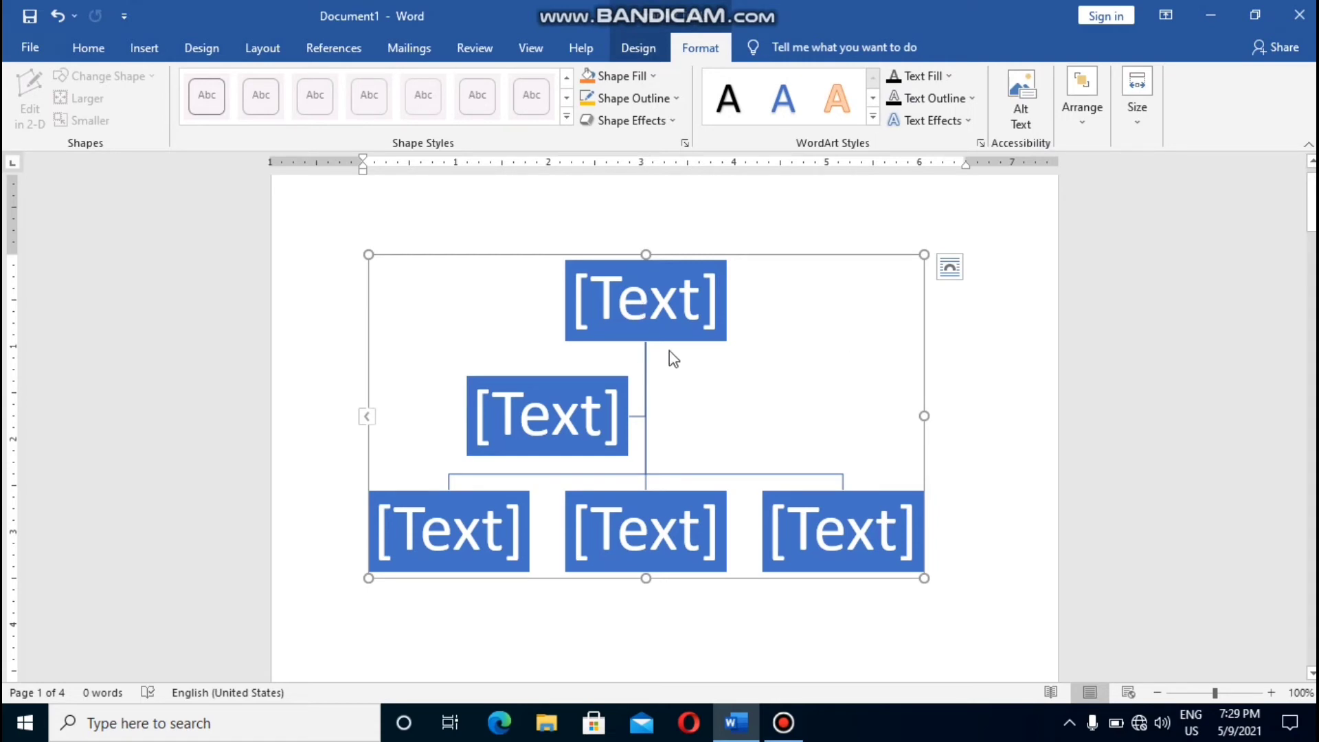
click(657, 306)
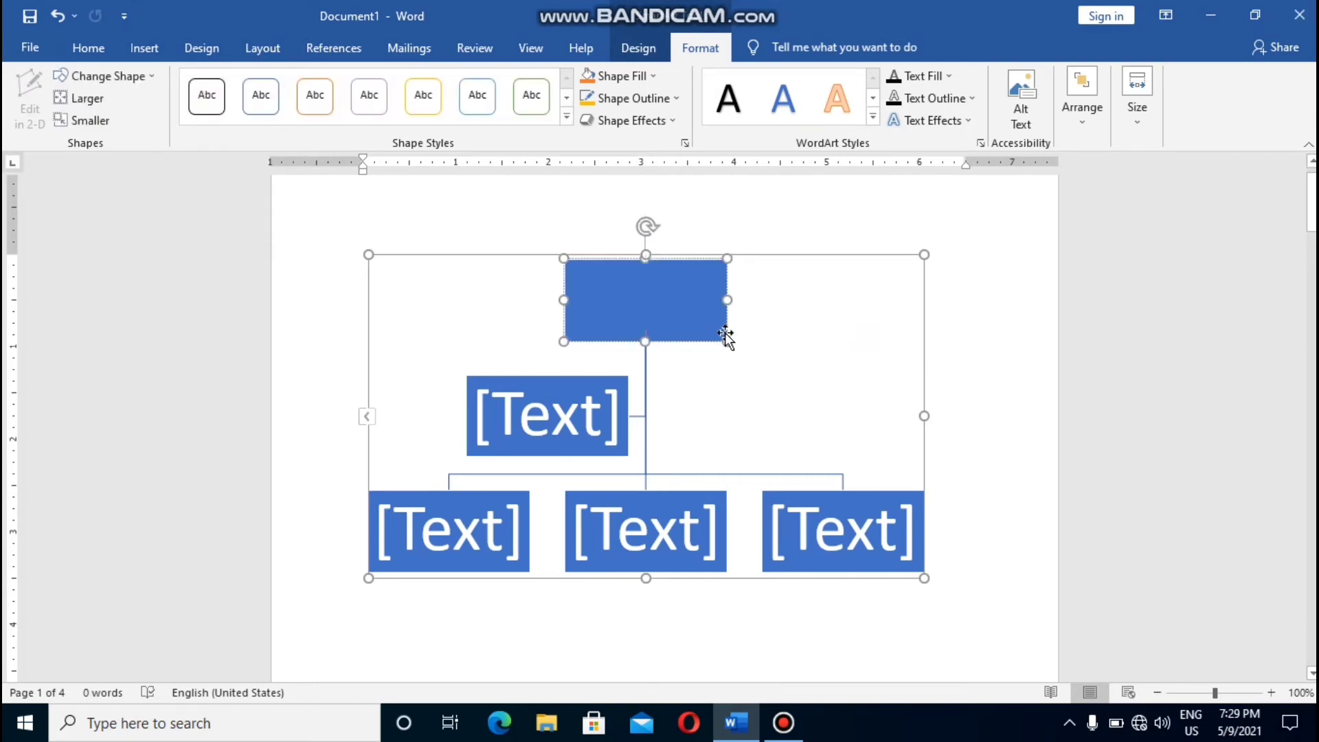
Widen the top box by dragging its corner and fill it light peach via Shape Fill
drag(727, 341, 824, 343)
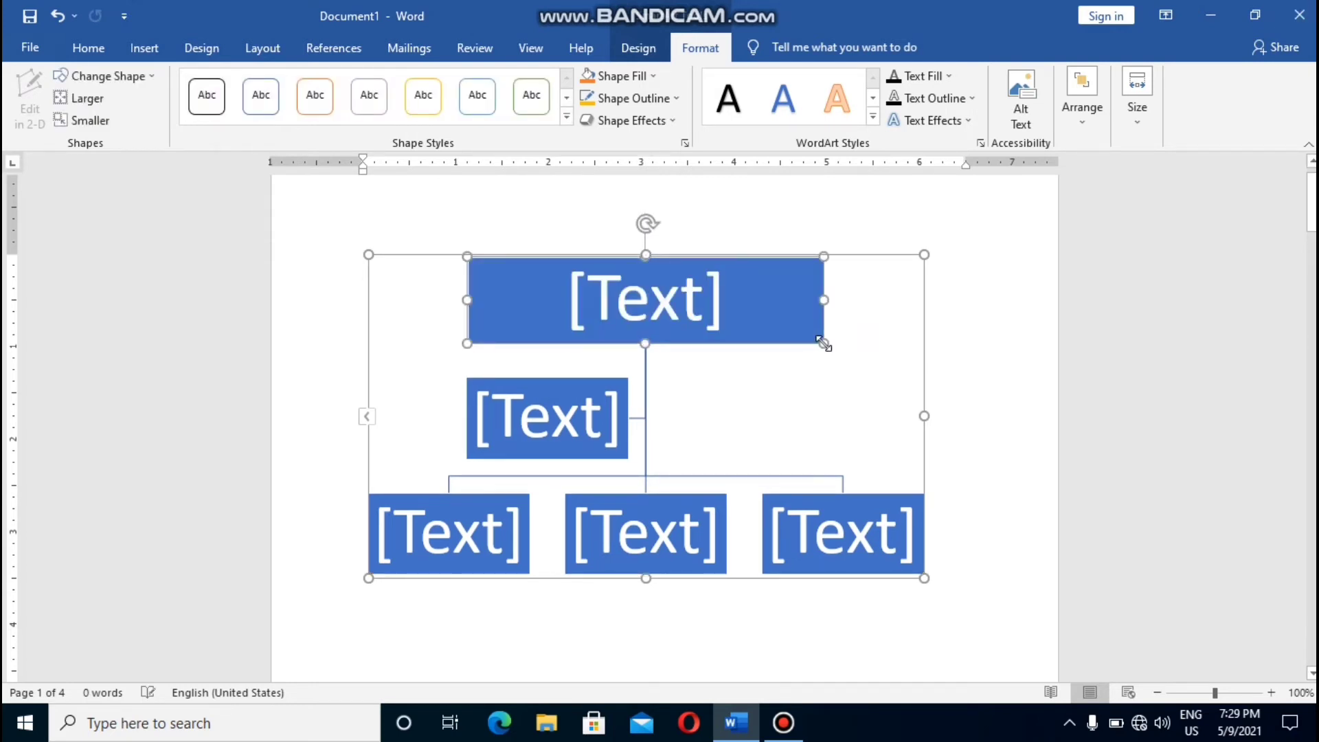
click(691, 318)
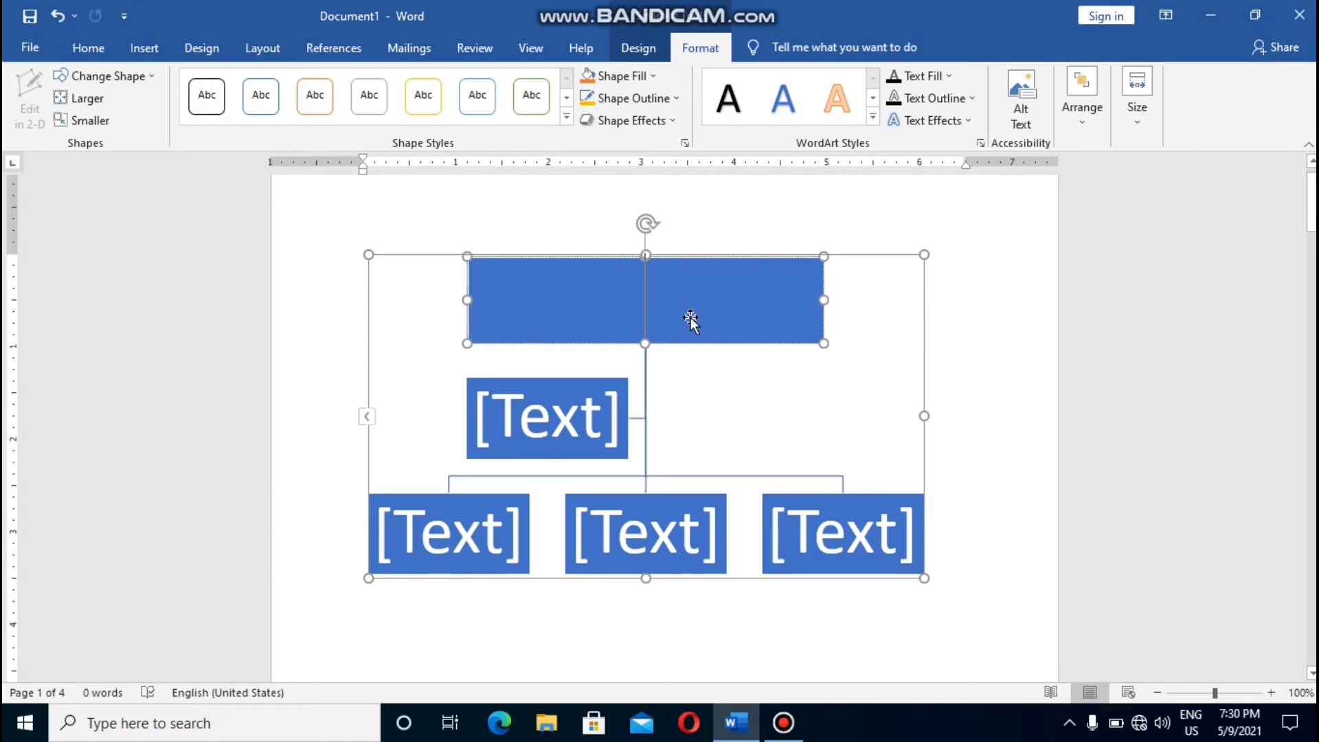
click(641, 48)
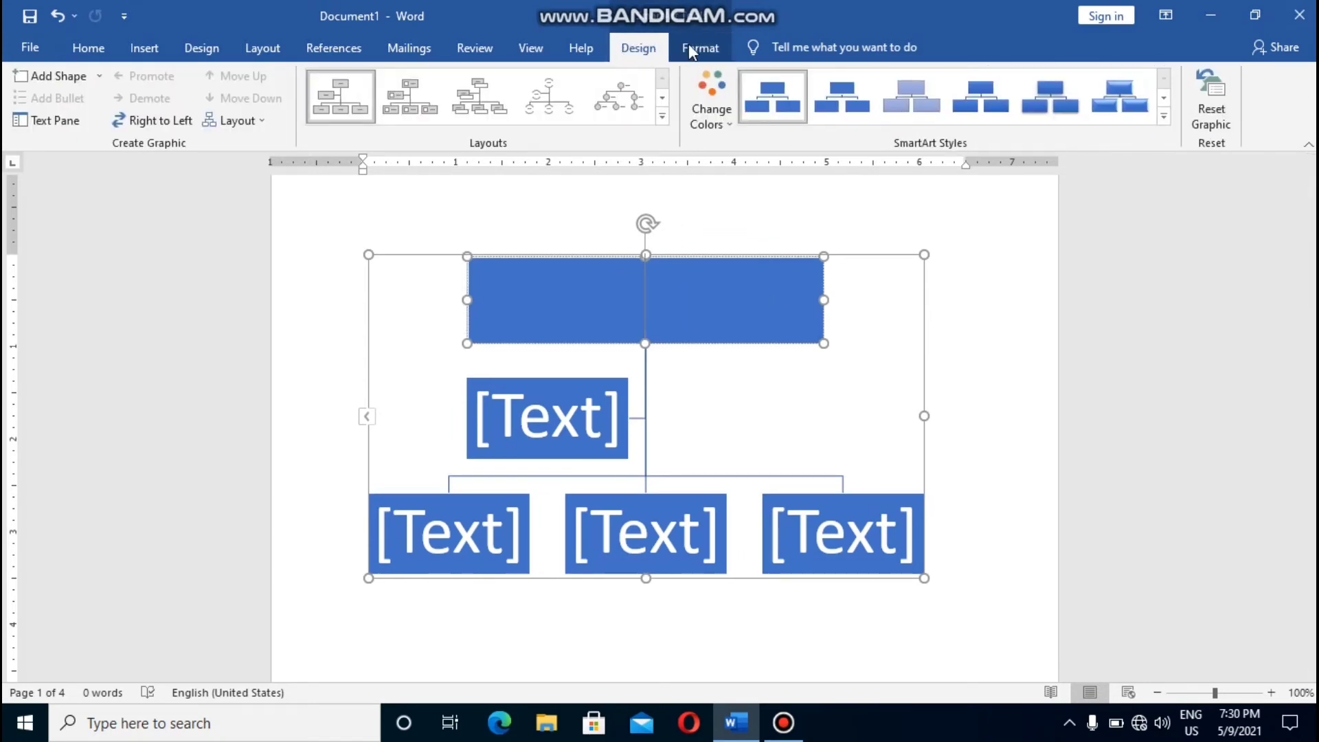
click(701, 48)
click(651, 75)
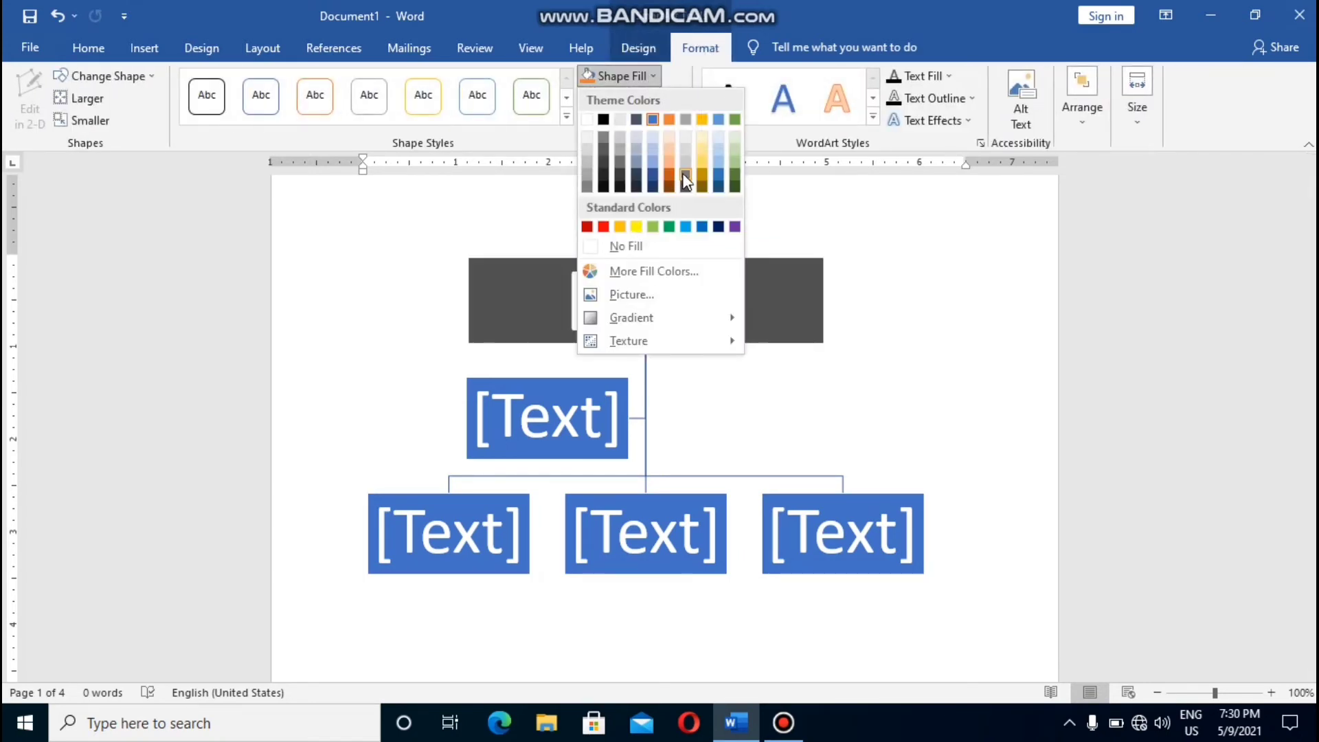
click(674, 151)
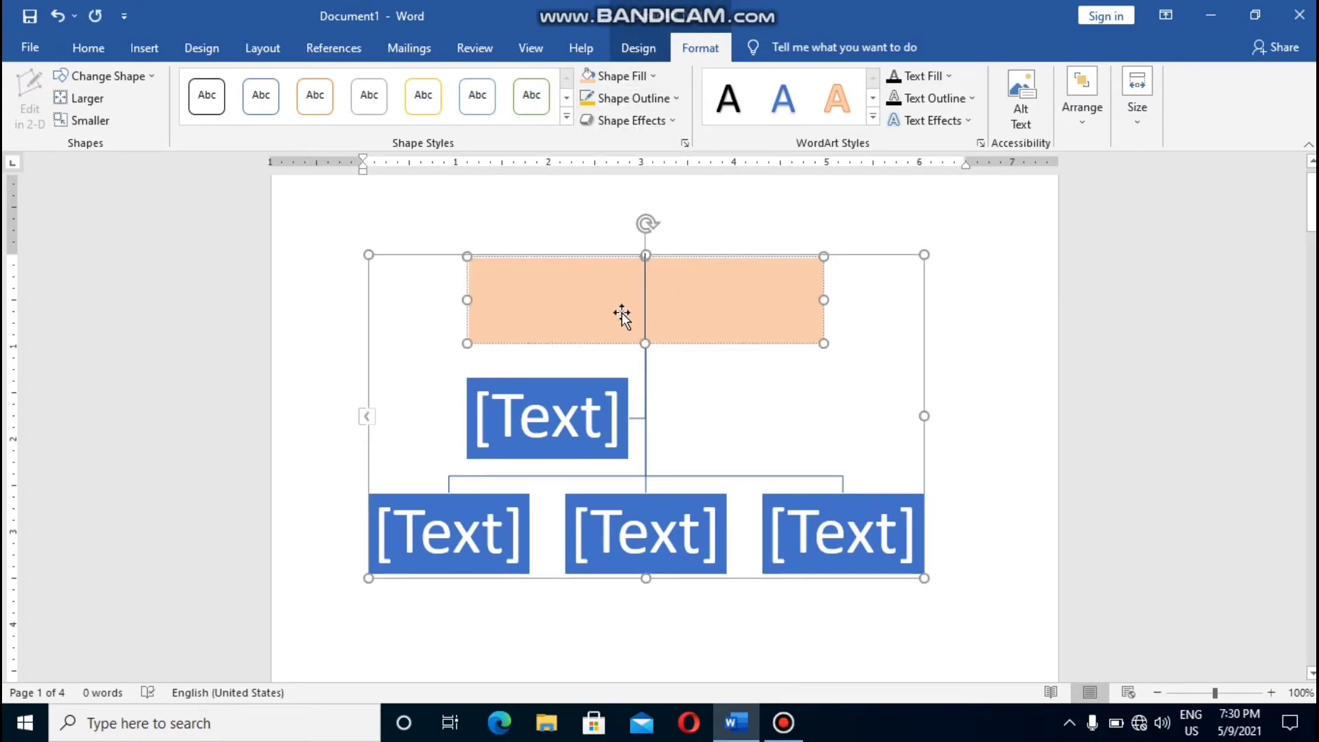
click(663, 300)
Label the top box 'aims computer institute' and select all its text
text(comput)
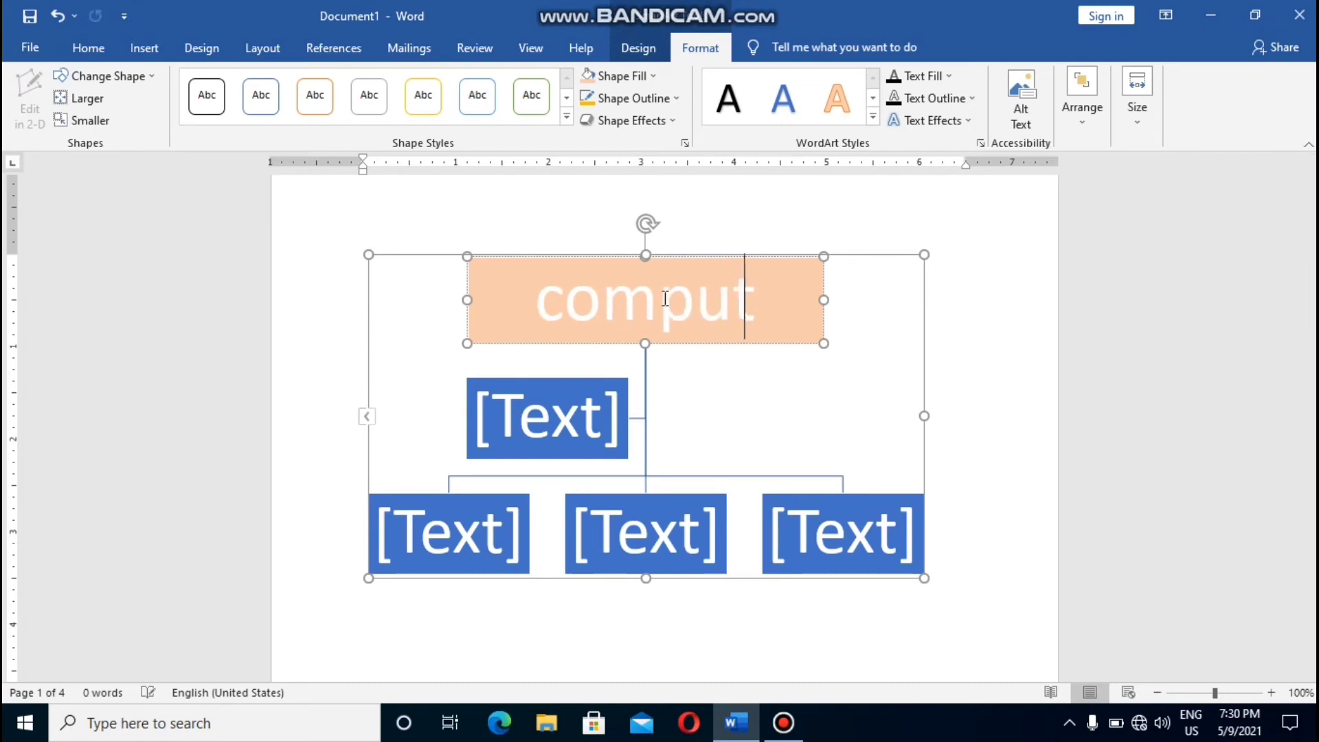
text(er)
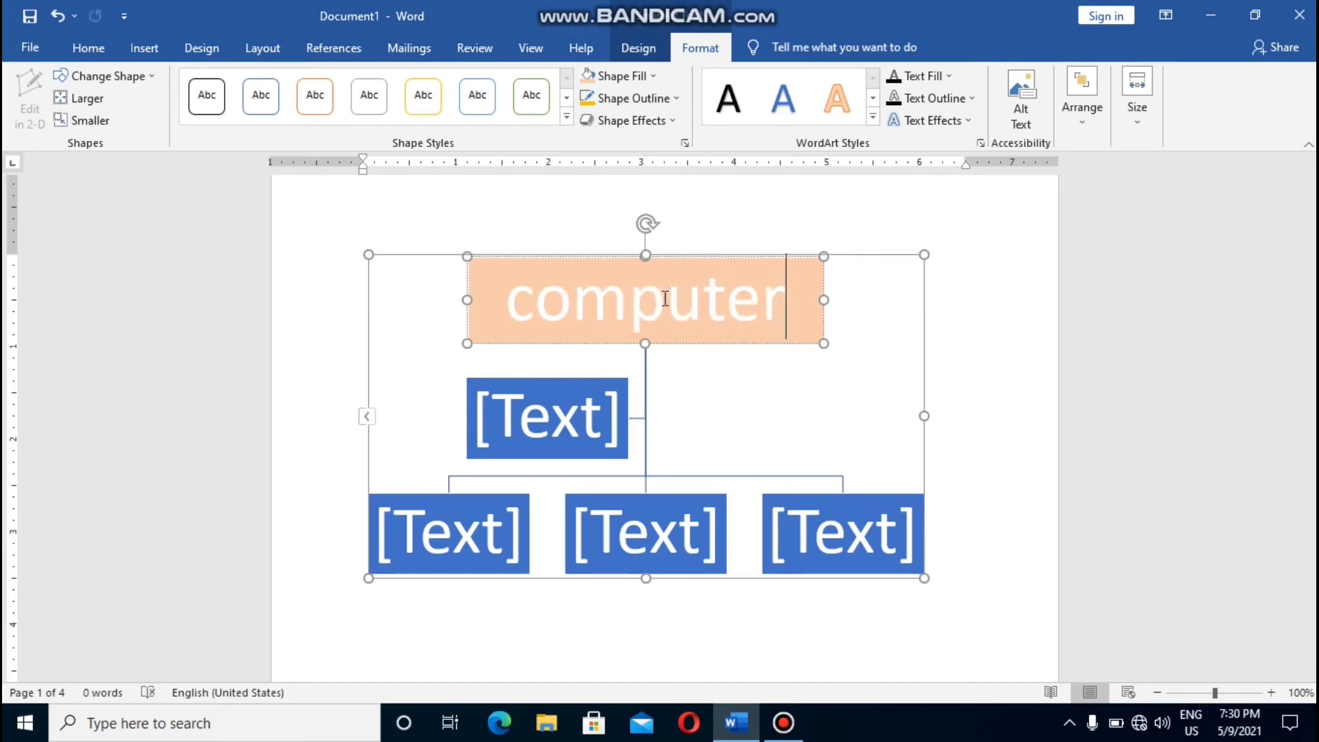
key(BackSpace)
key(BackSpace)
key(BackSpace)
key(BackSpace)
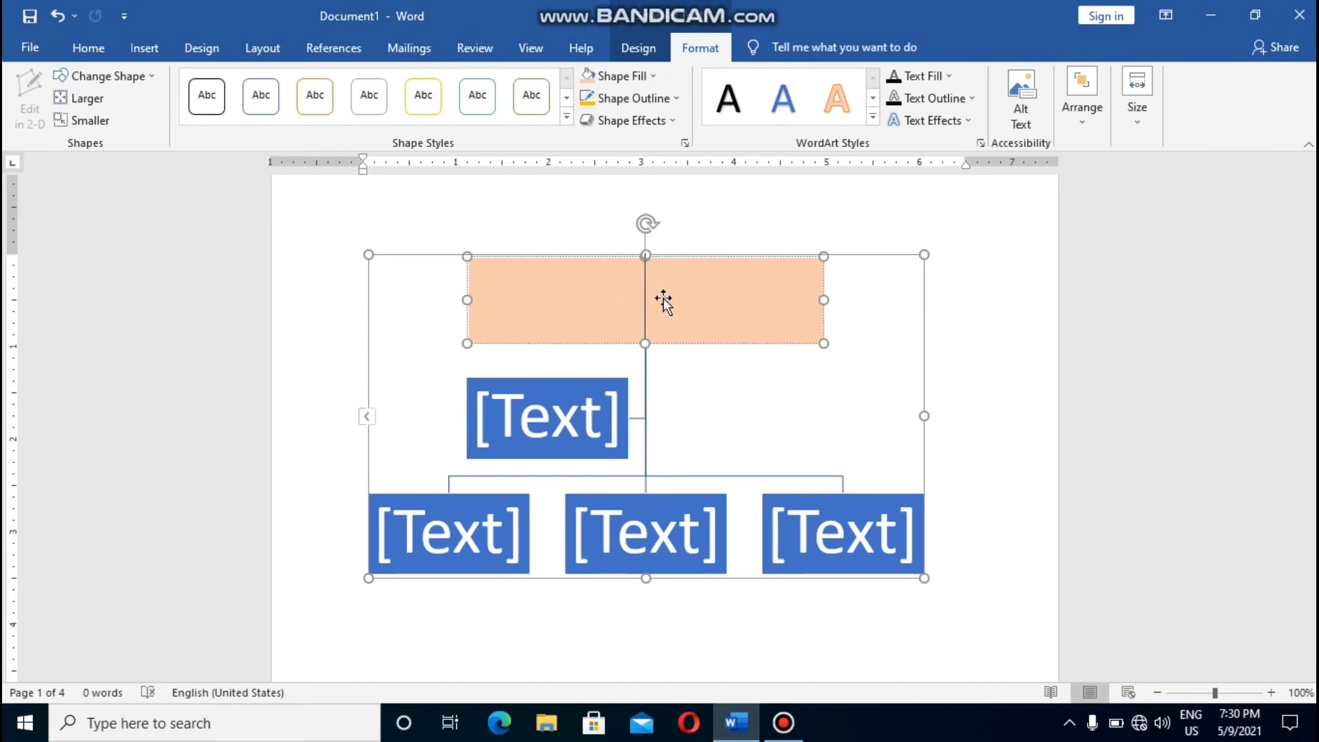
click(782, 723)
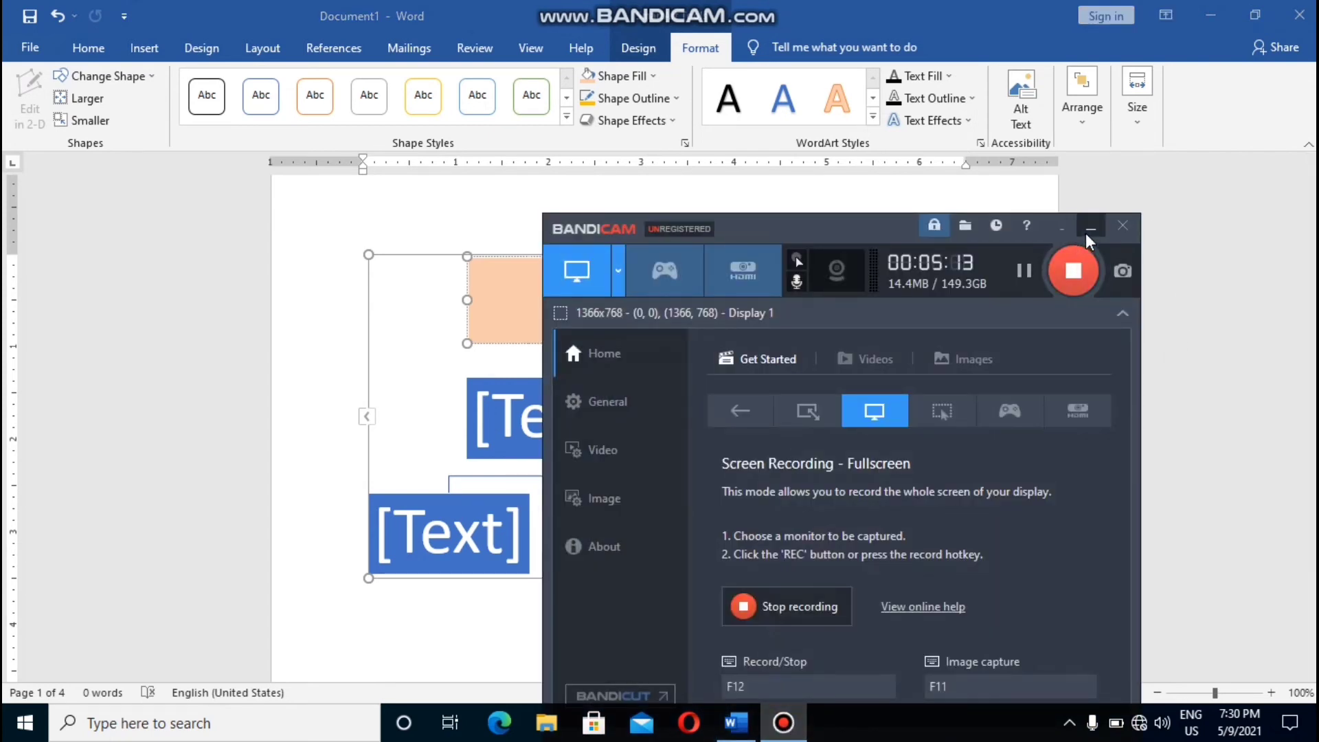
click(1090, 227)
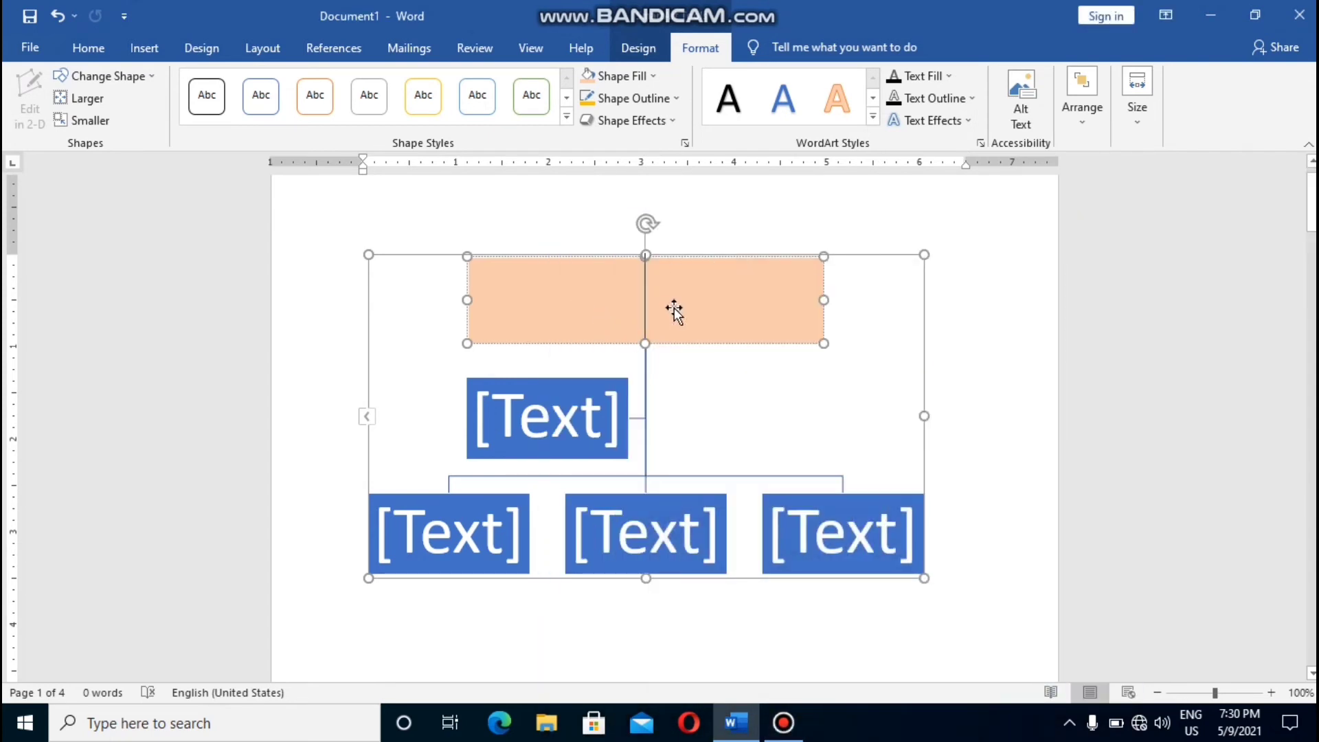
text(aims compute)
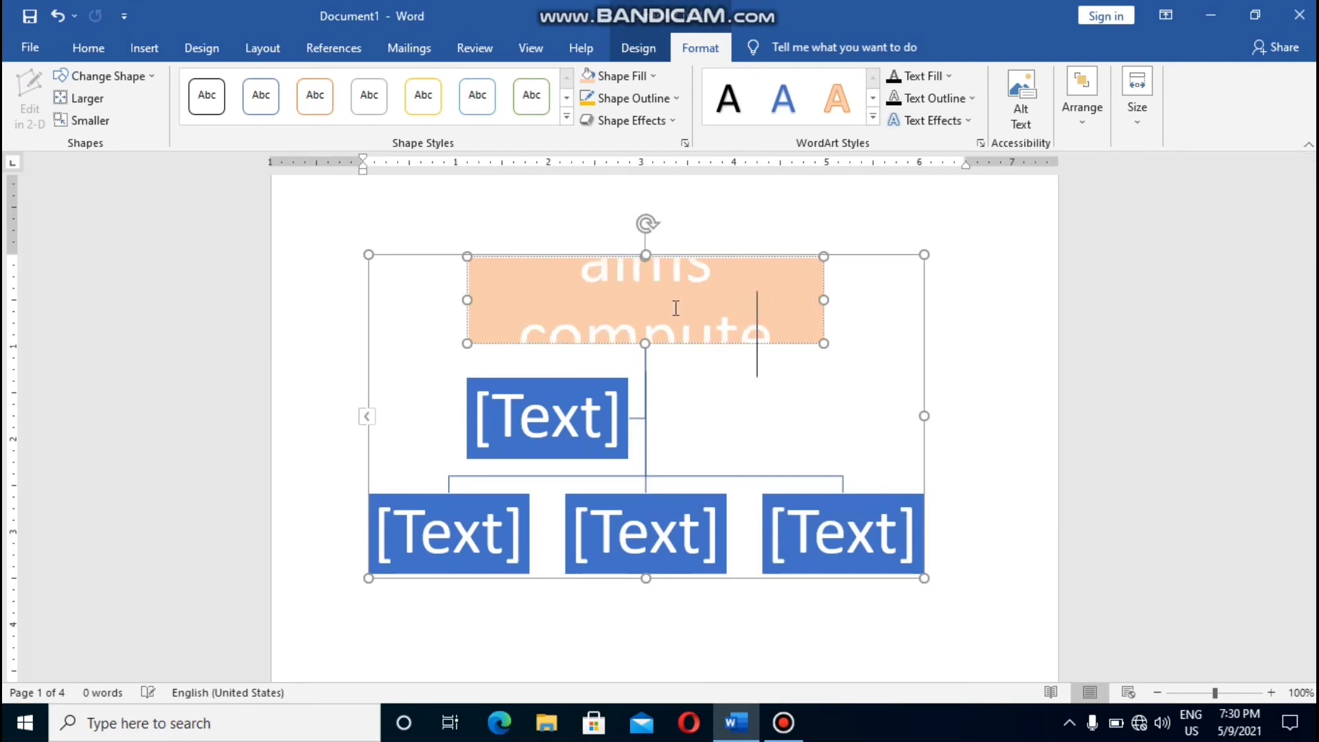
text(r instit)
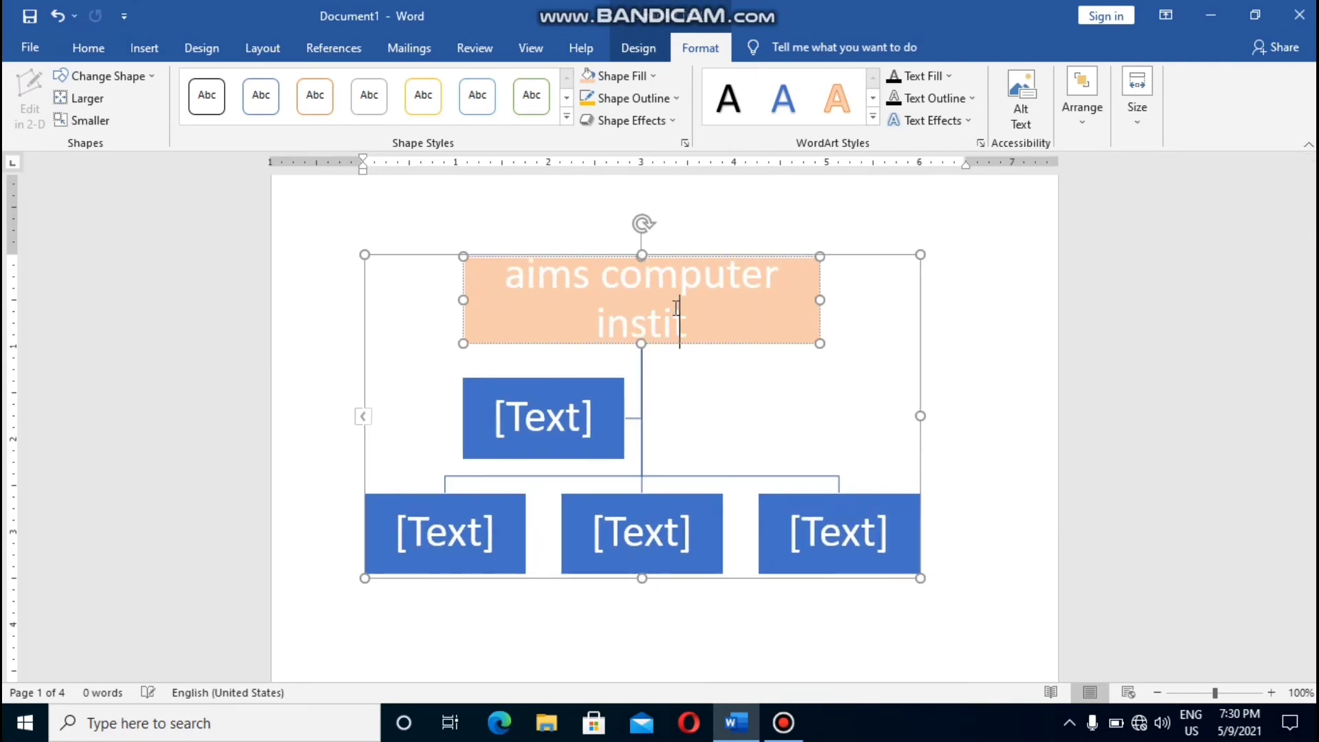
text(ute)
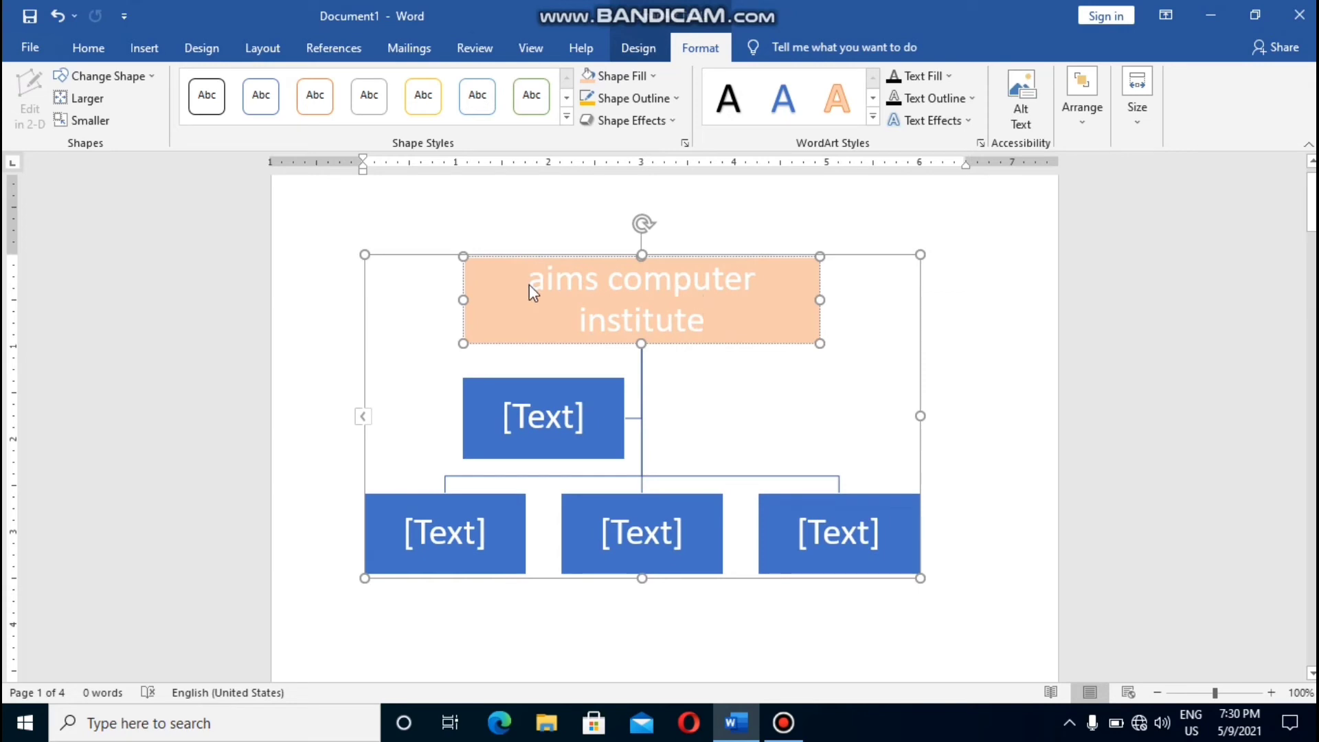
key(ctrl+a)
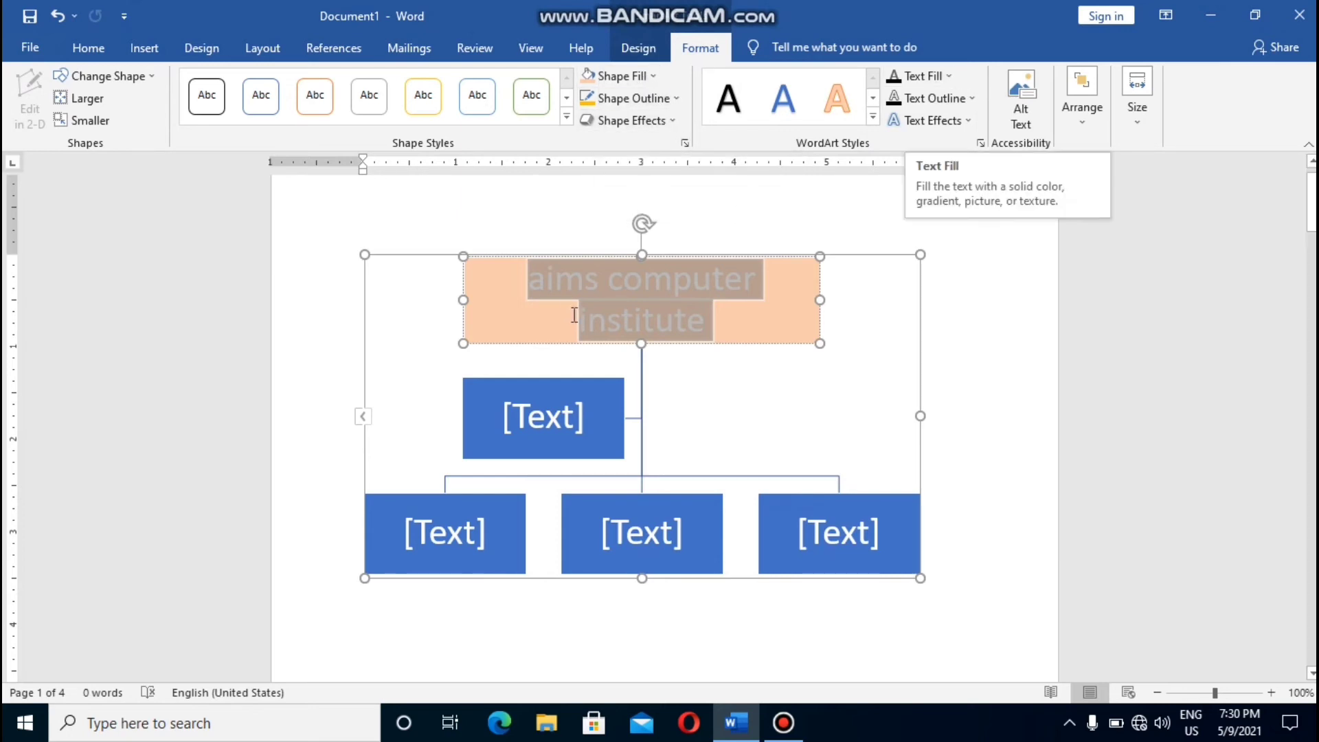
Colour the top box's title text dark red with Text Fill
click(88, 47)
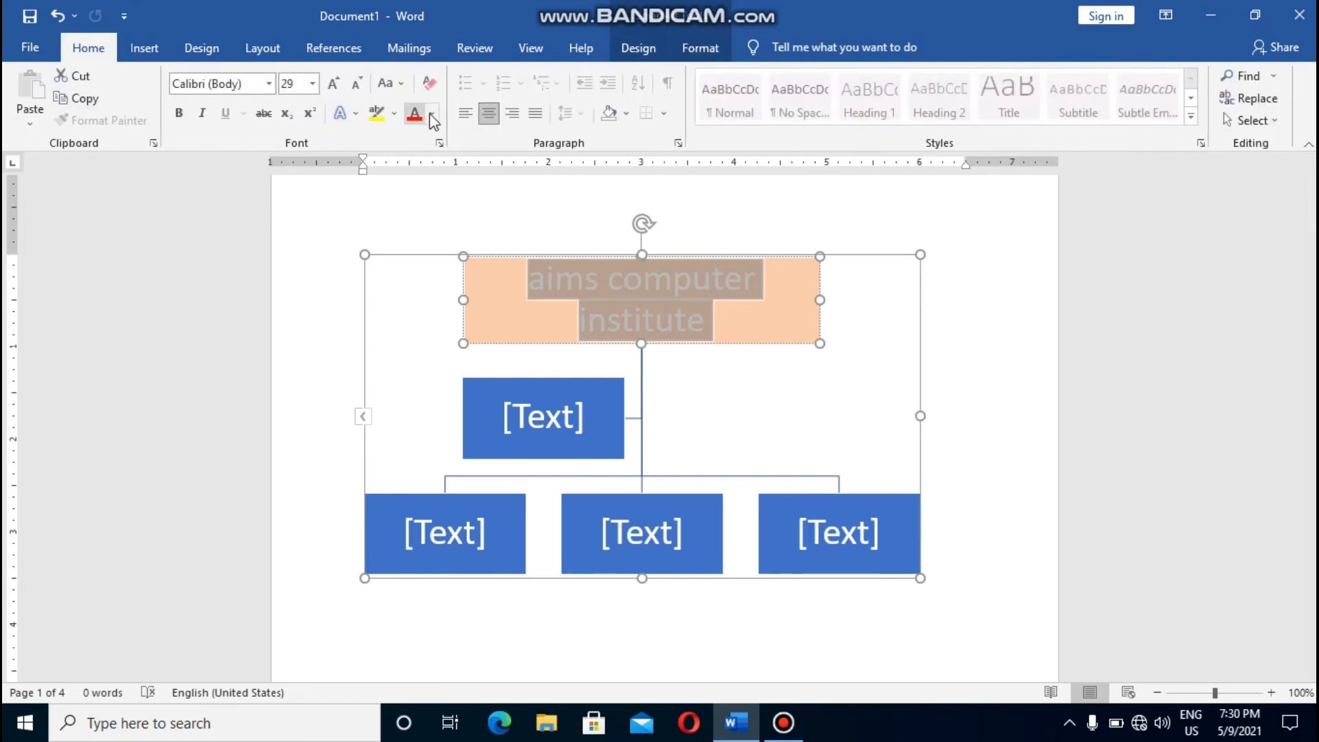
click(711, 45)
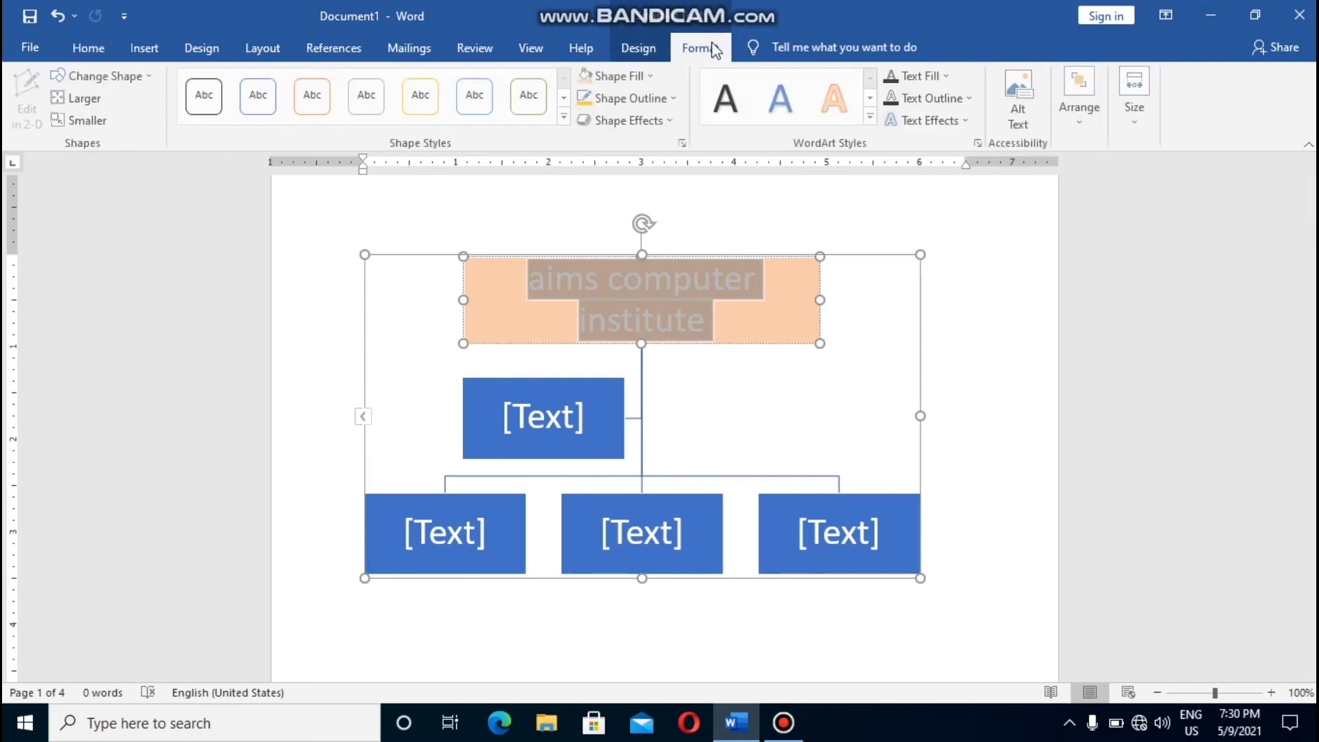
click(954, 76)
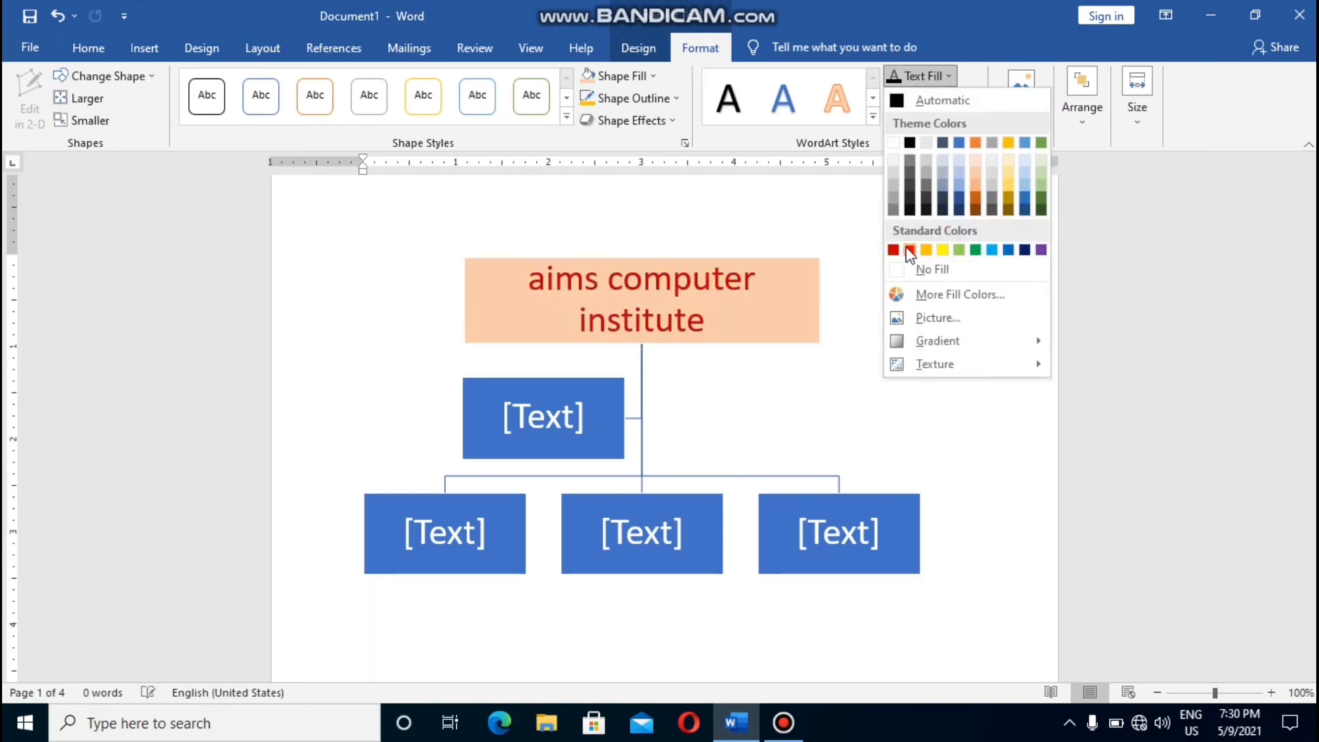
click(910, 250)
Type 'Computer course' into the first box below the title
click(583, 419)
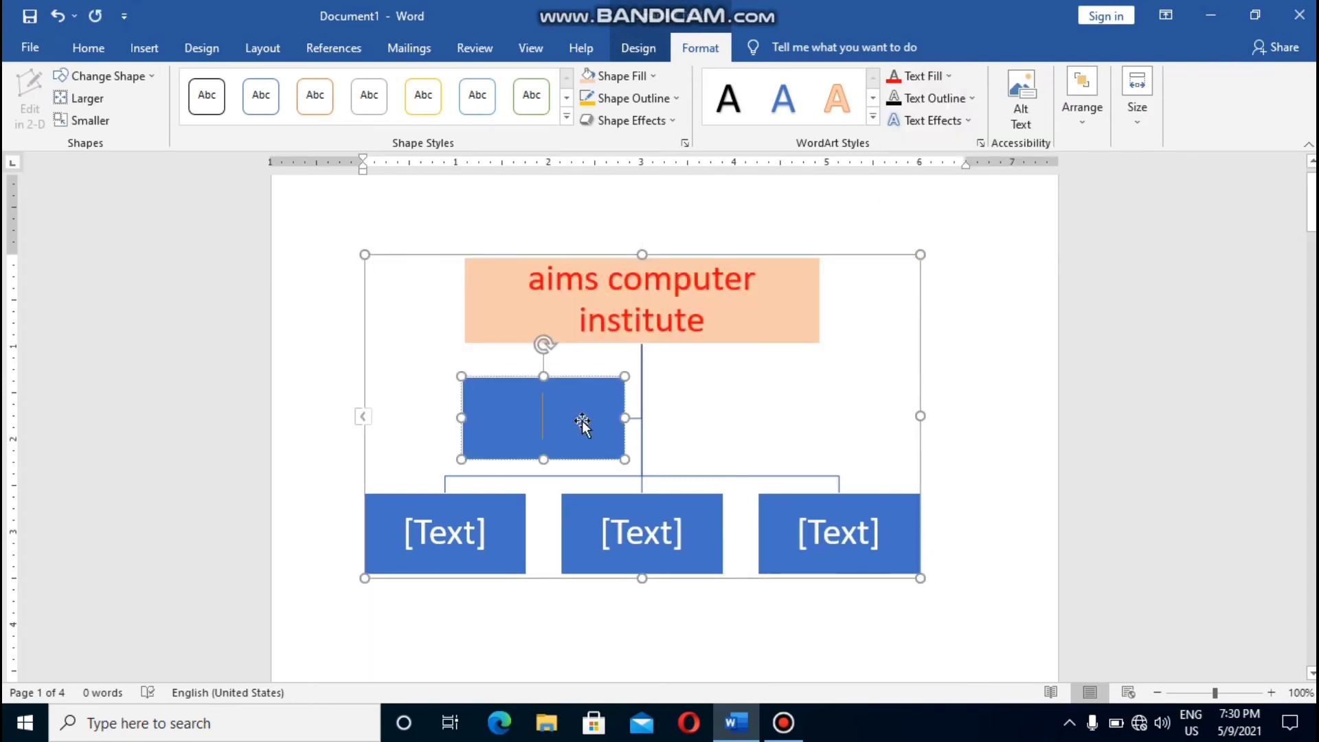
text(Com)
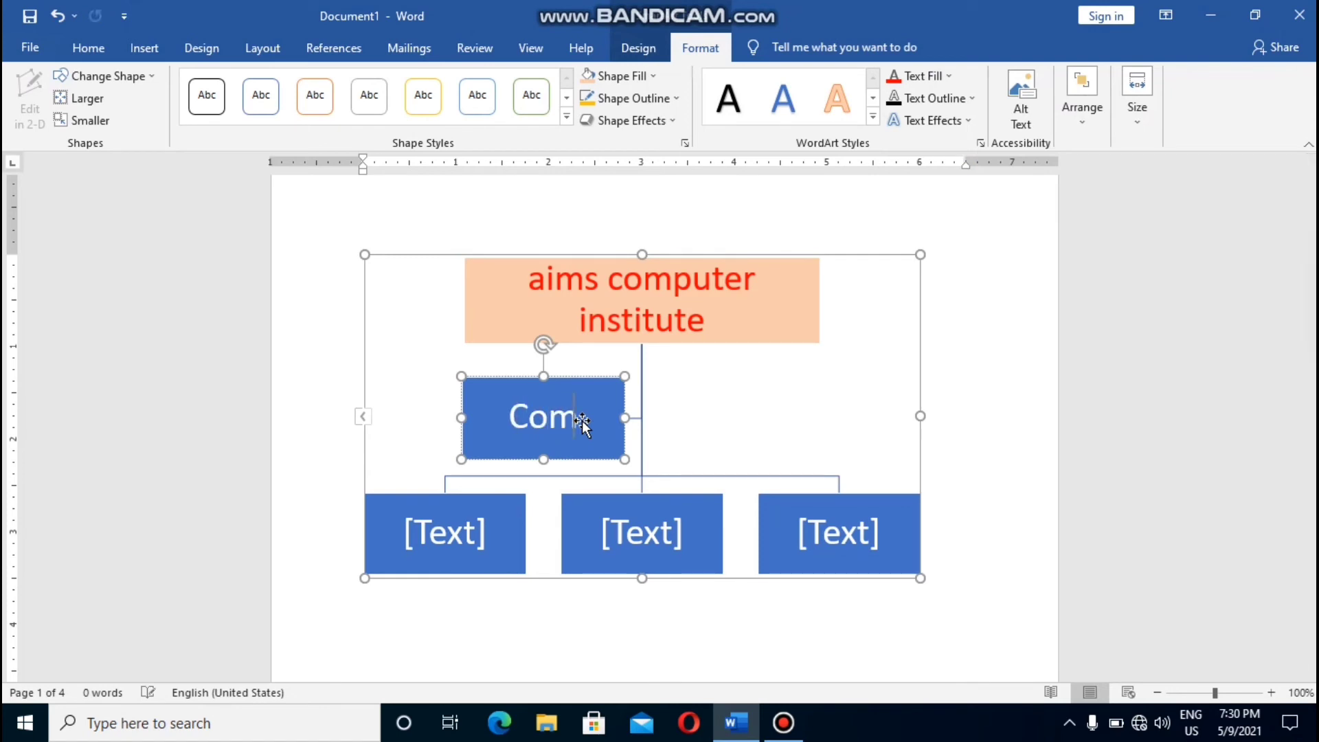
text(puter coura)
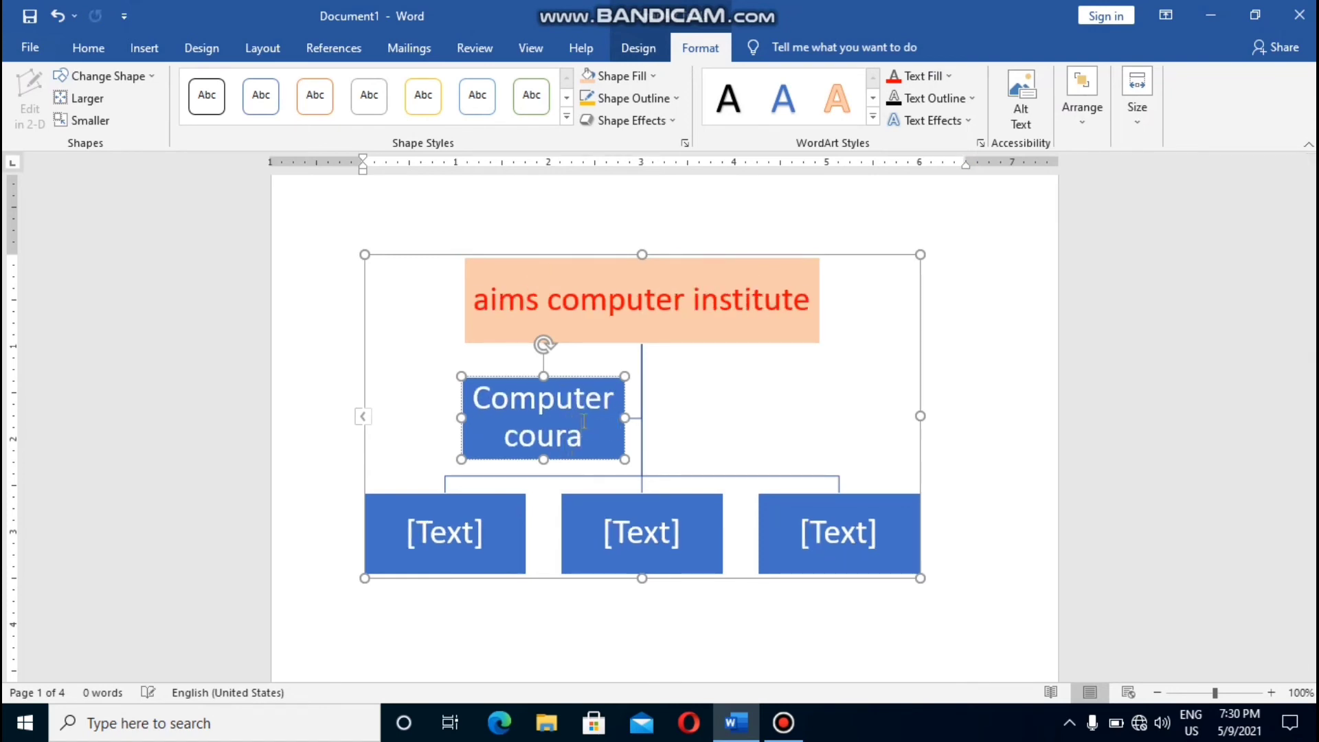
key(BackSpace)
text(se)
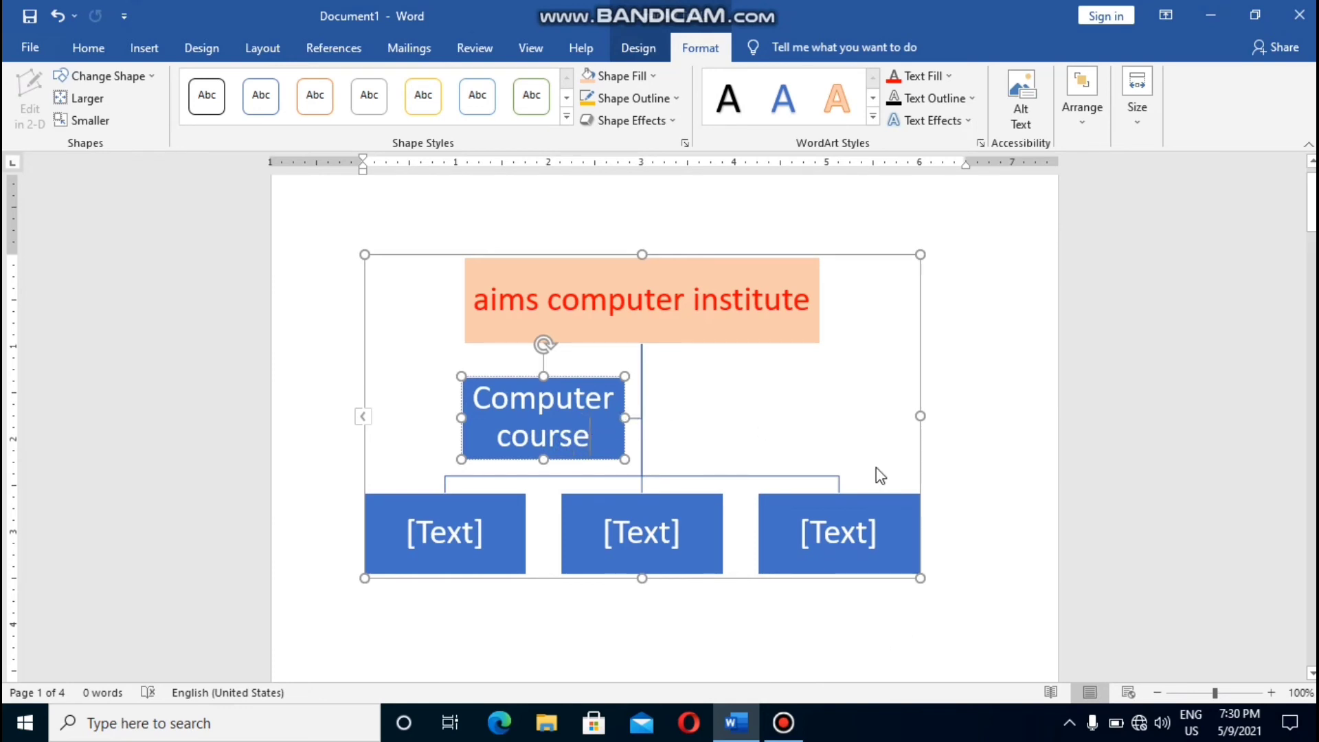
click(632, 48)
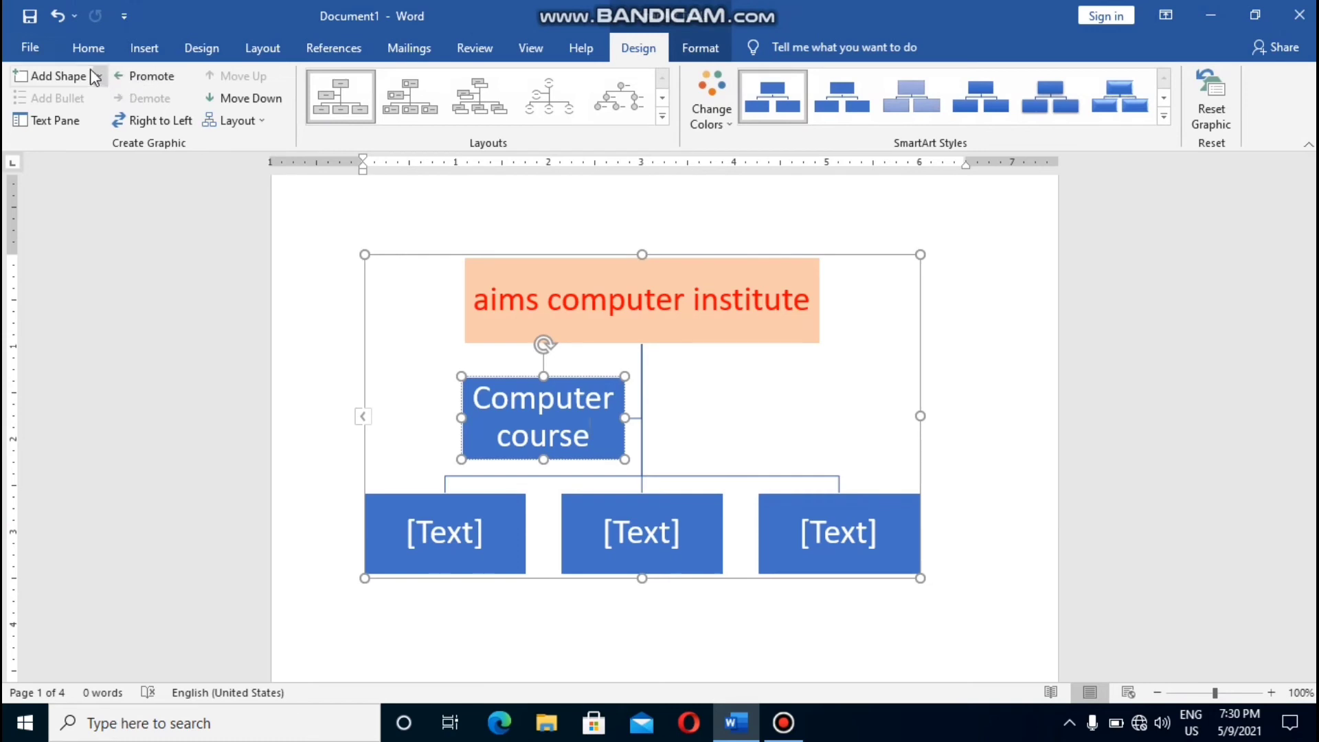
Add shapes after, before and below the boxes, keeping the Standard branch layout
click(59, 75)
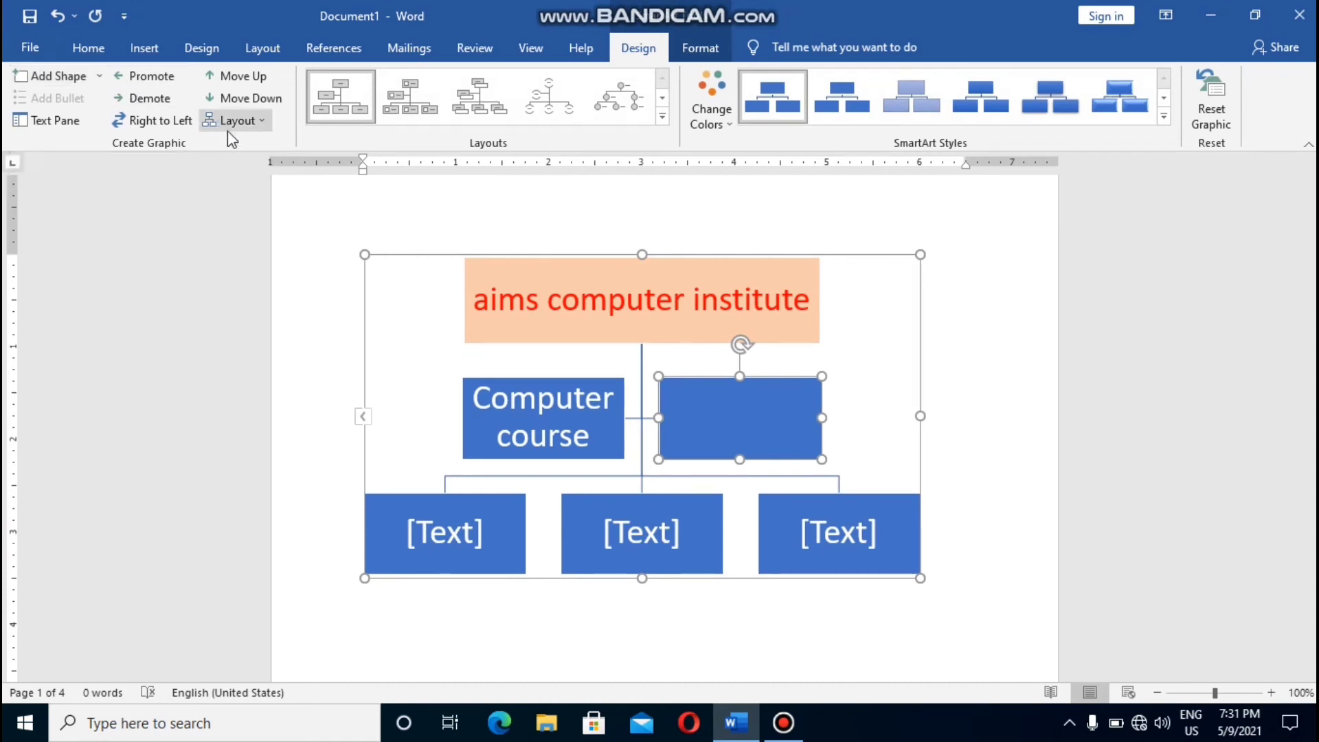
click(263, 127)
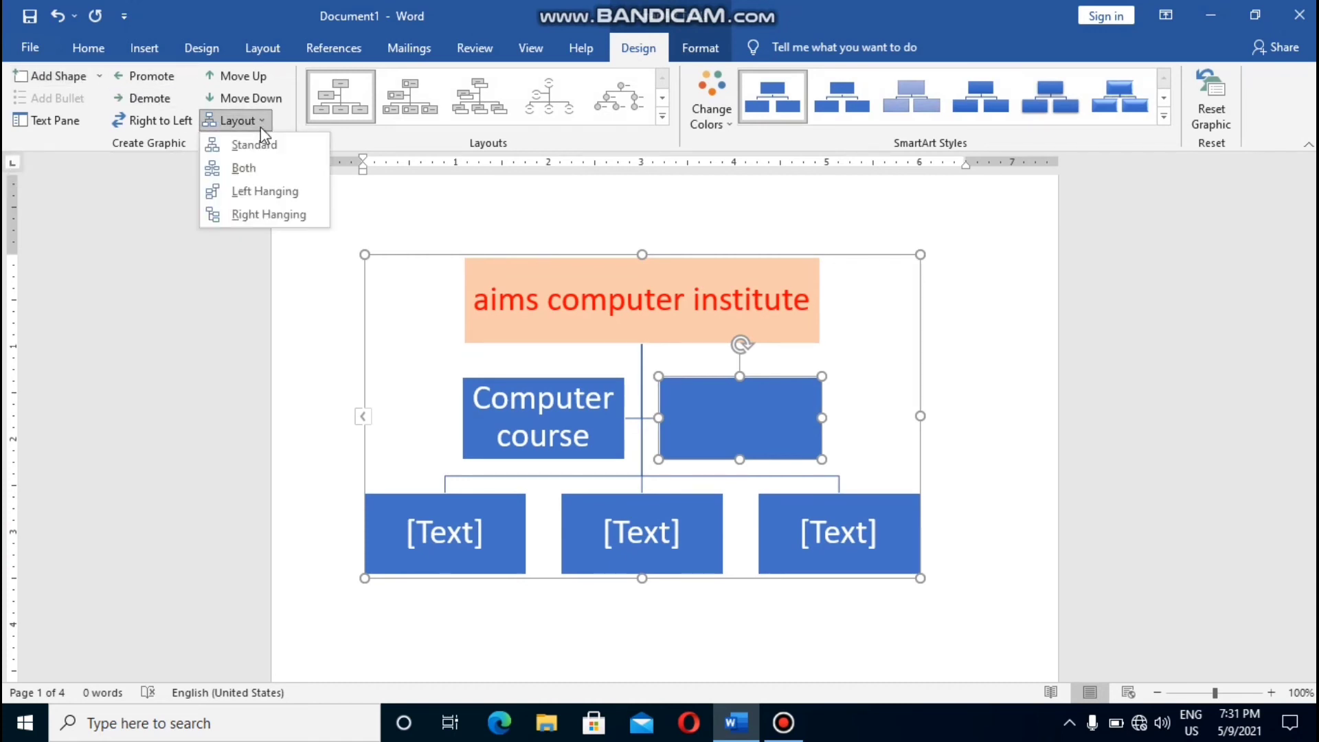
click(291, 146)
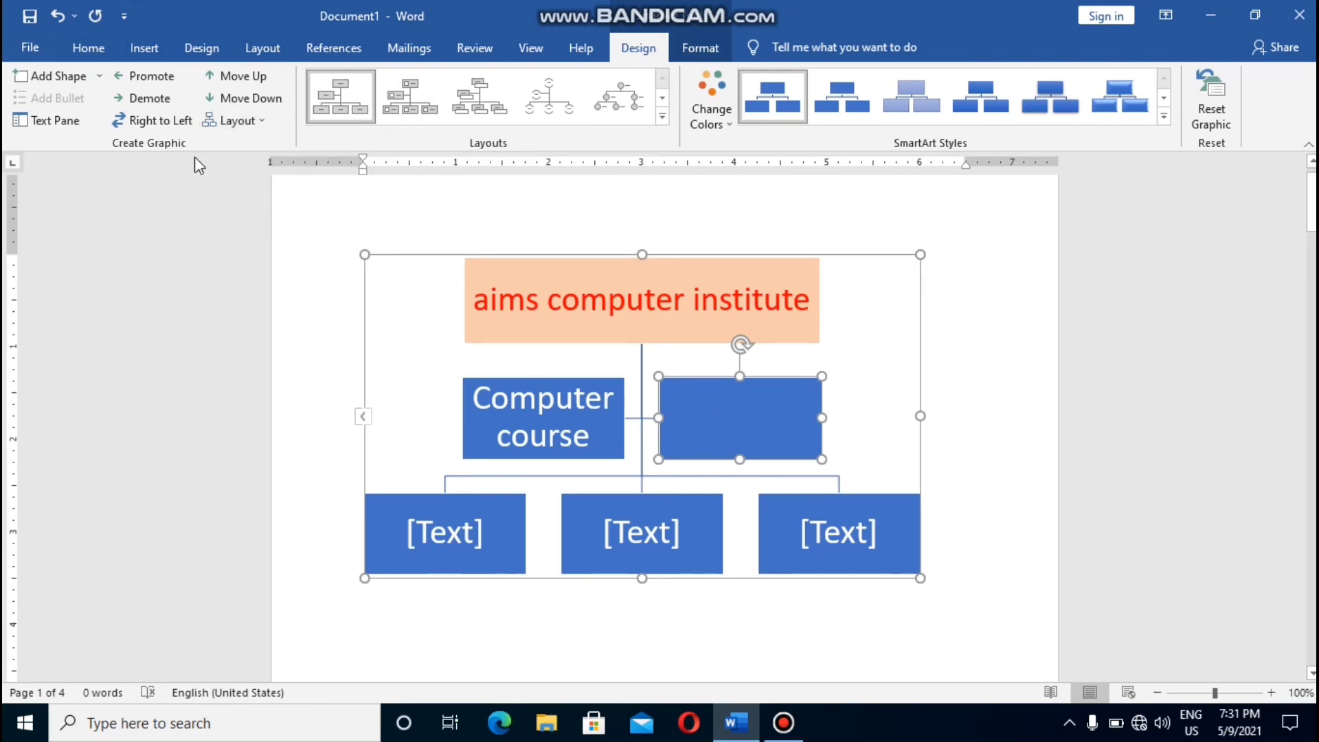
click(99, 75)
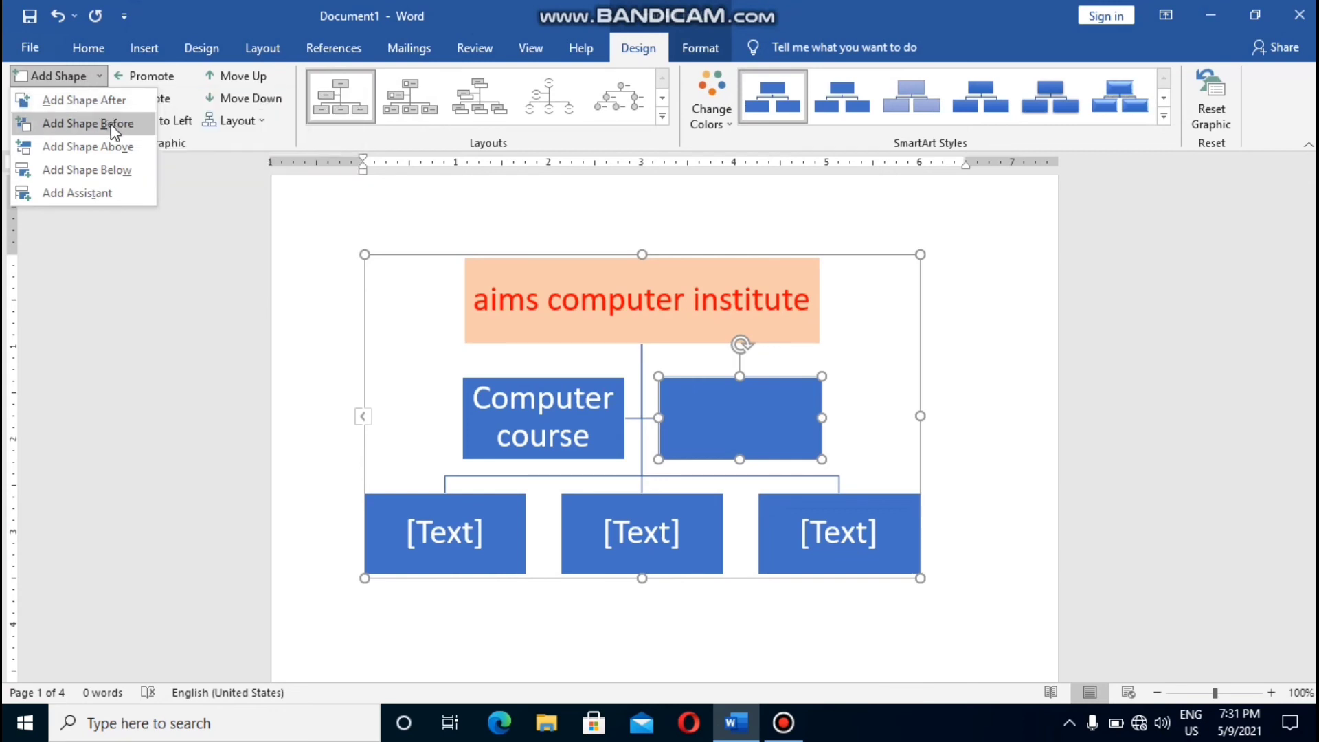
click(120, 125)
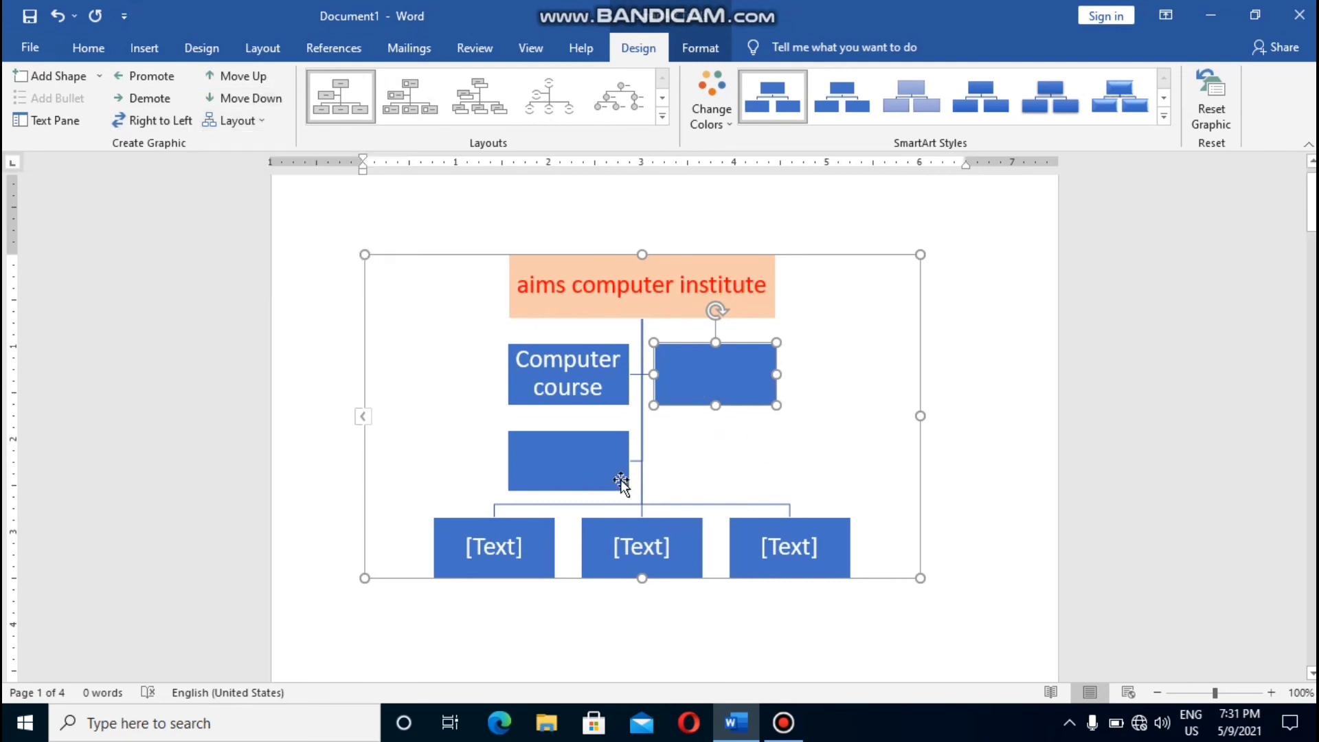
click(619, 461)
click(715, 376)
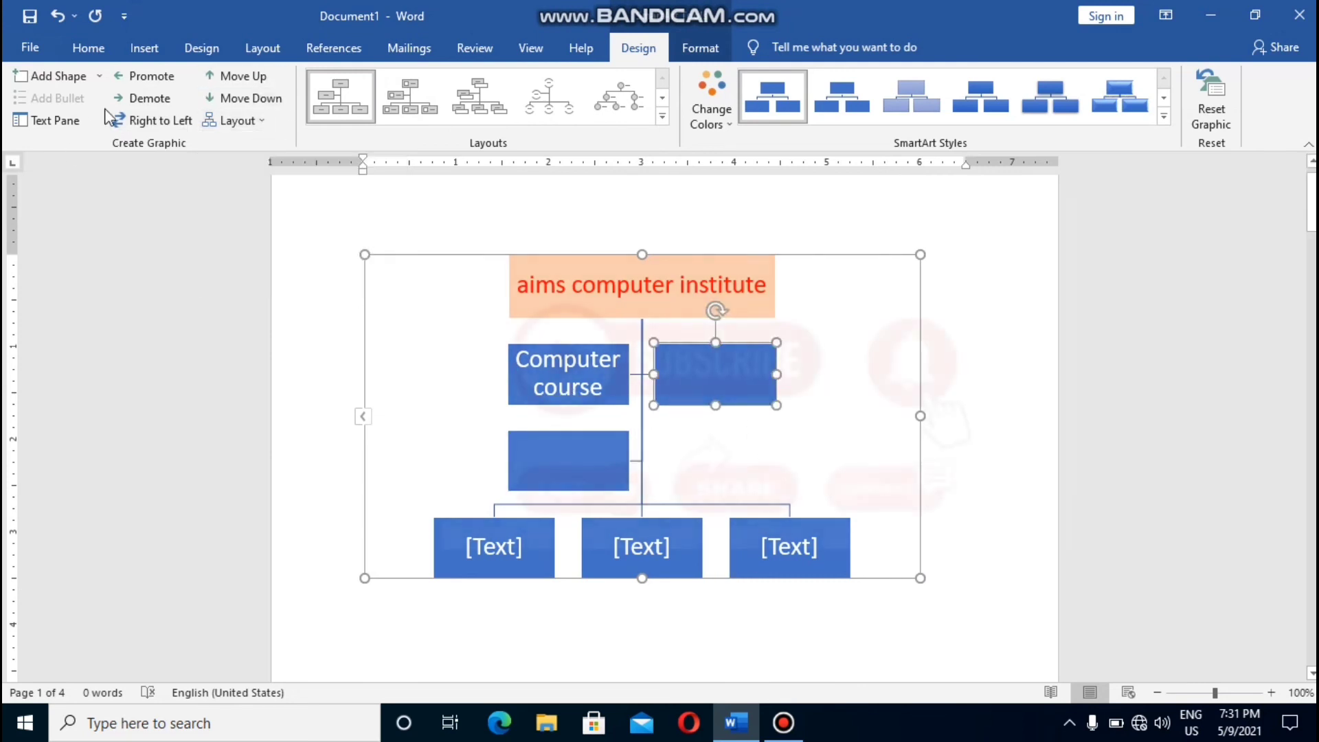
click(100, 76)
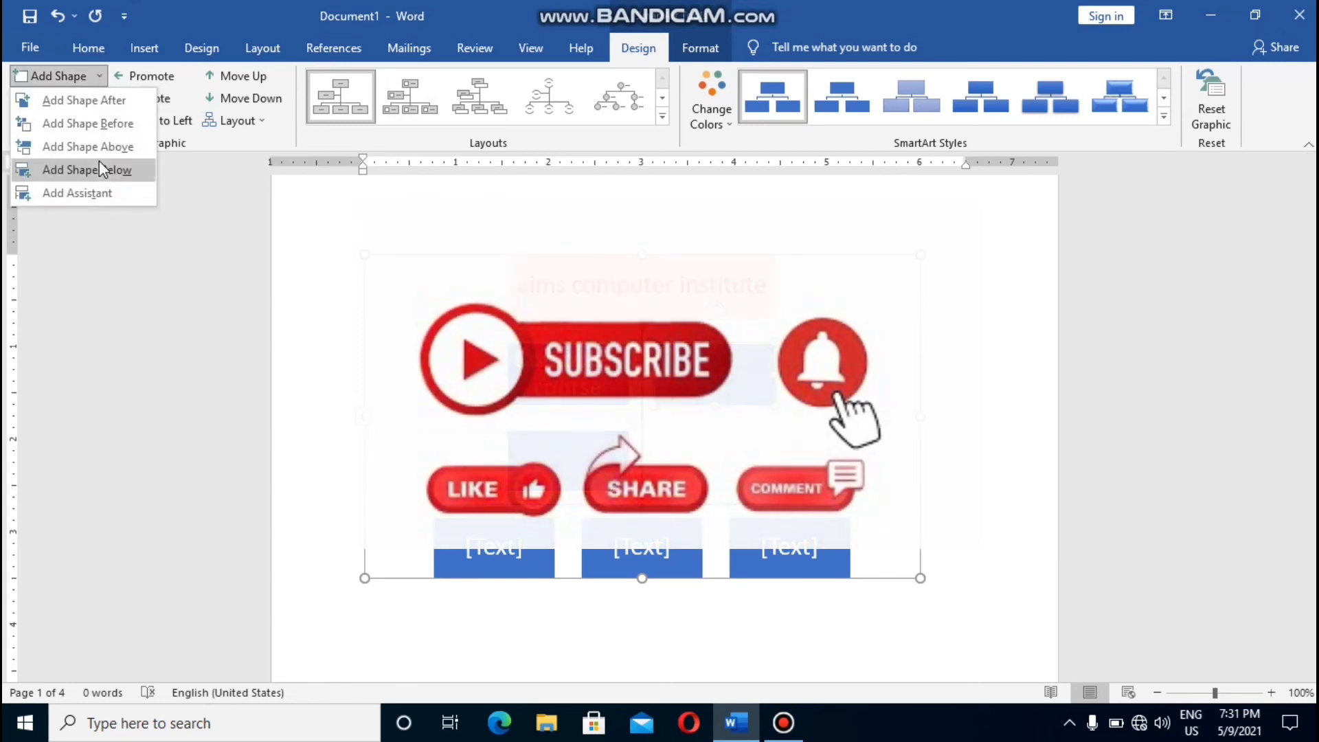
click(114, 170)
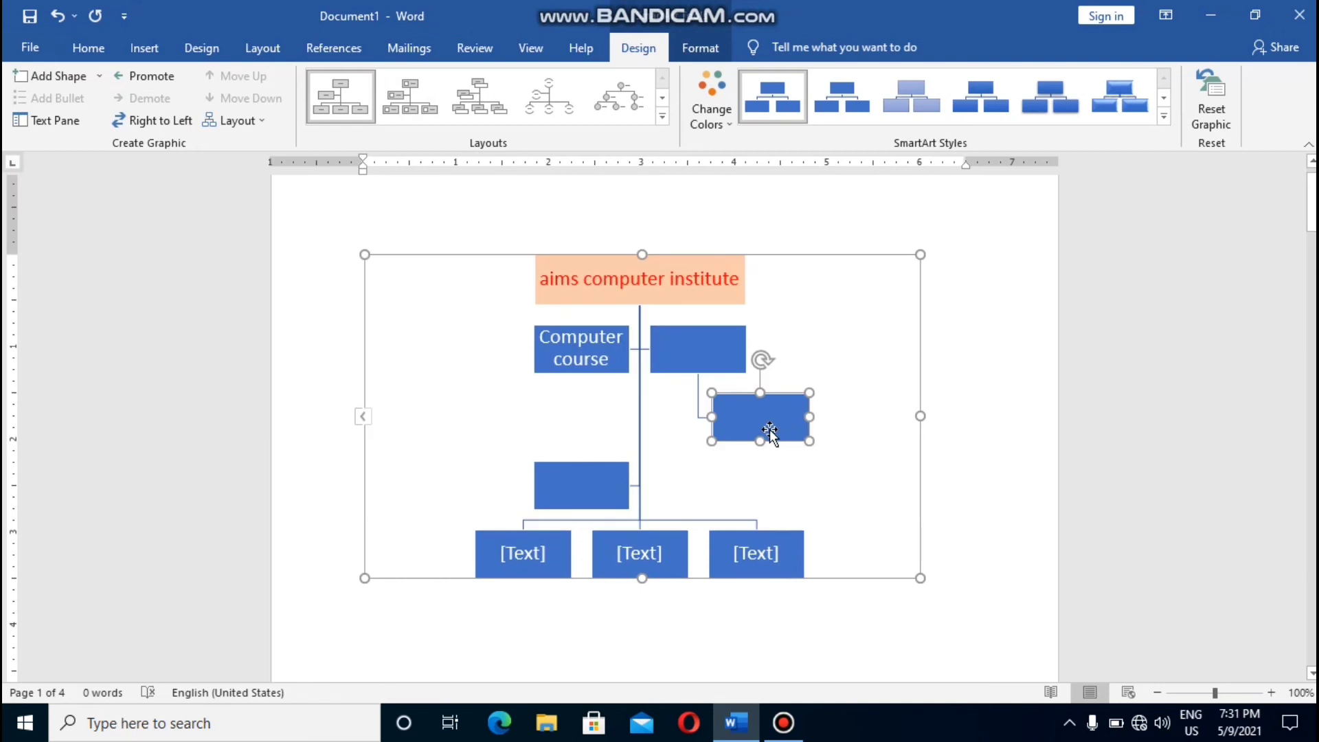
Label the upper-right blank box 'Tuititon' and begin editing the empty box beneath it
click(682, 345)
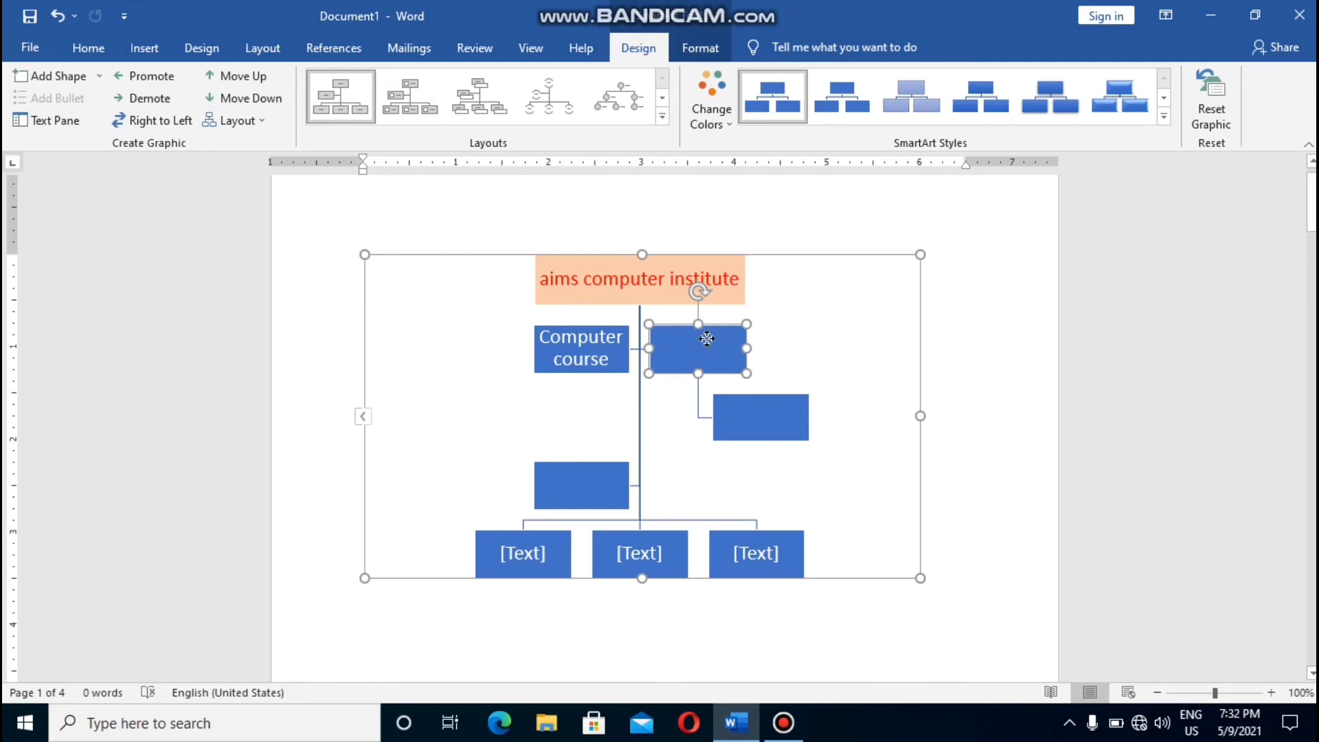
right_click(707, 338)
click(790, 450)
text(Tu)
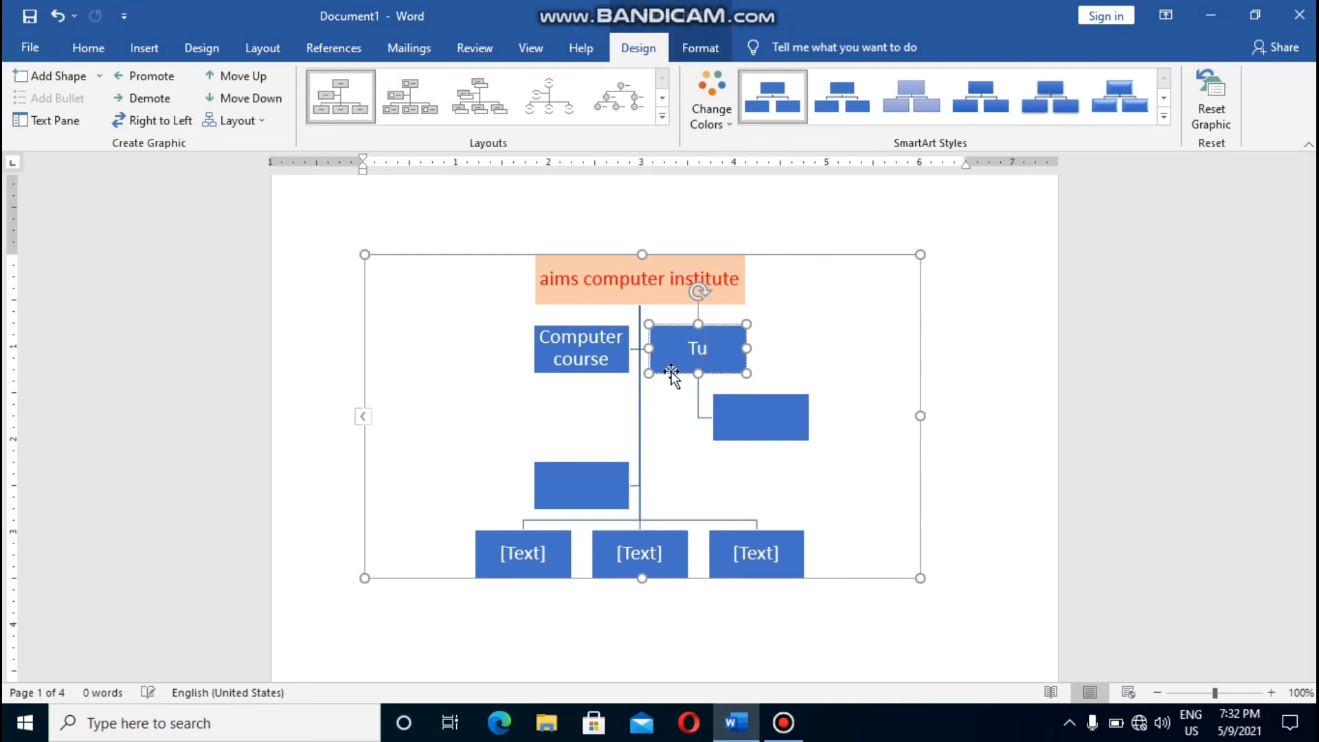
text(ititon)
click(791, 424)
right_click(790, 424)
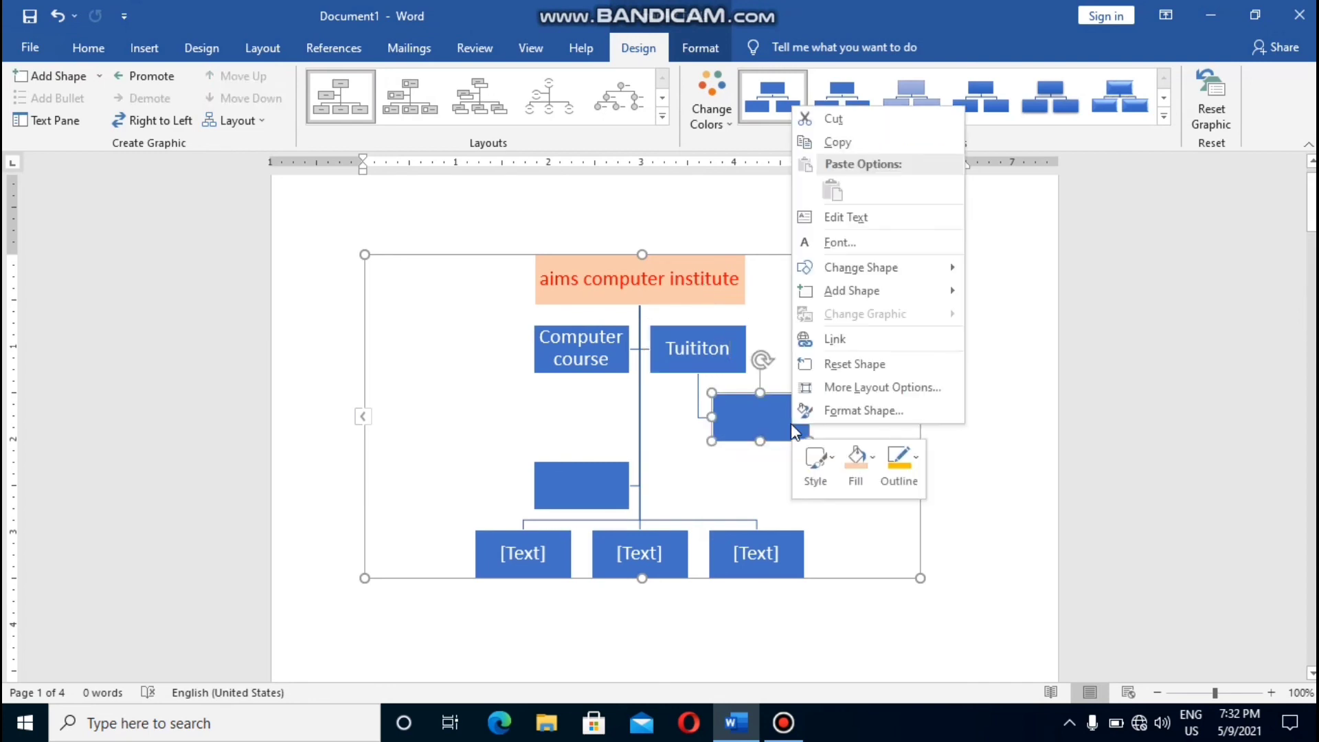
click(851, 224)
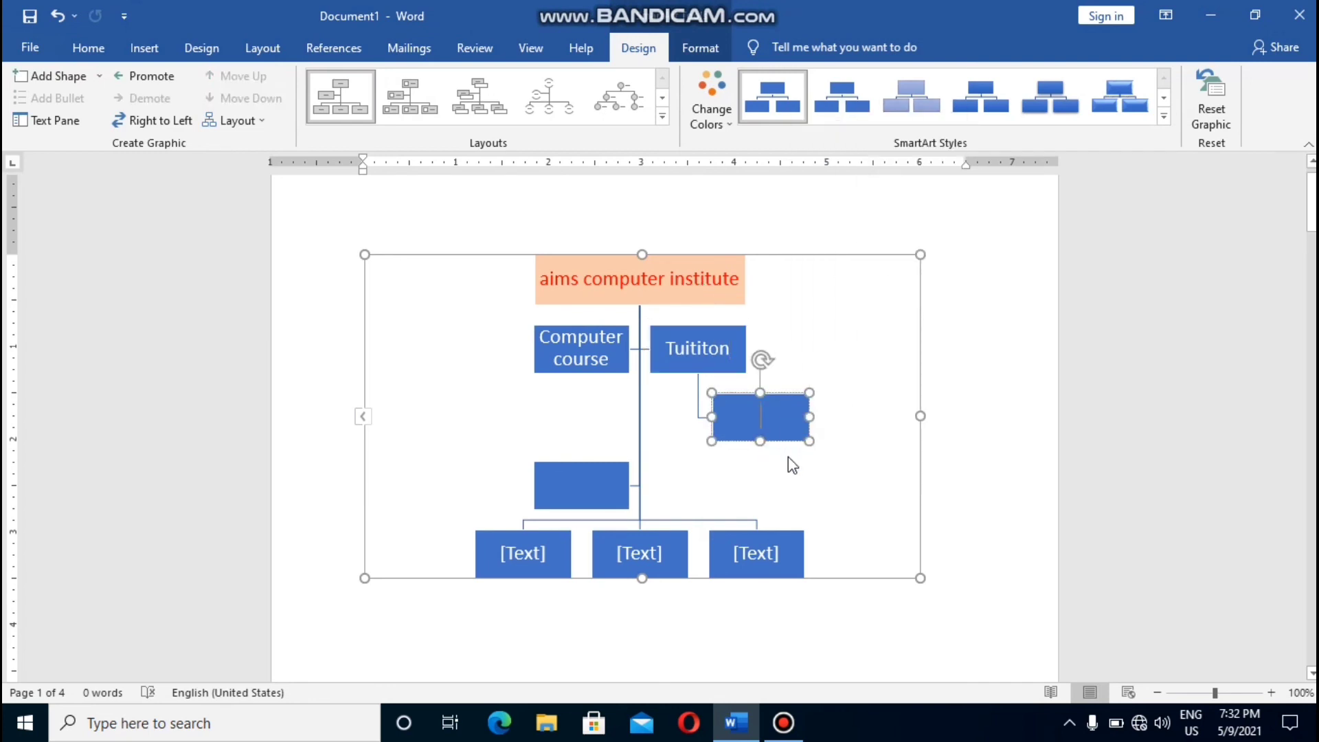
Apply a tilted 3D style from the expanded SmartArt Styles gallery
click(976, 93)
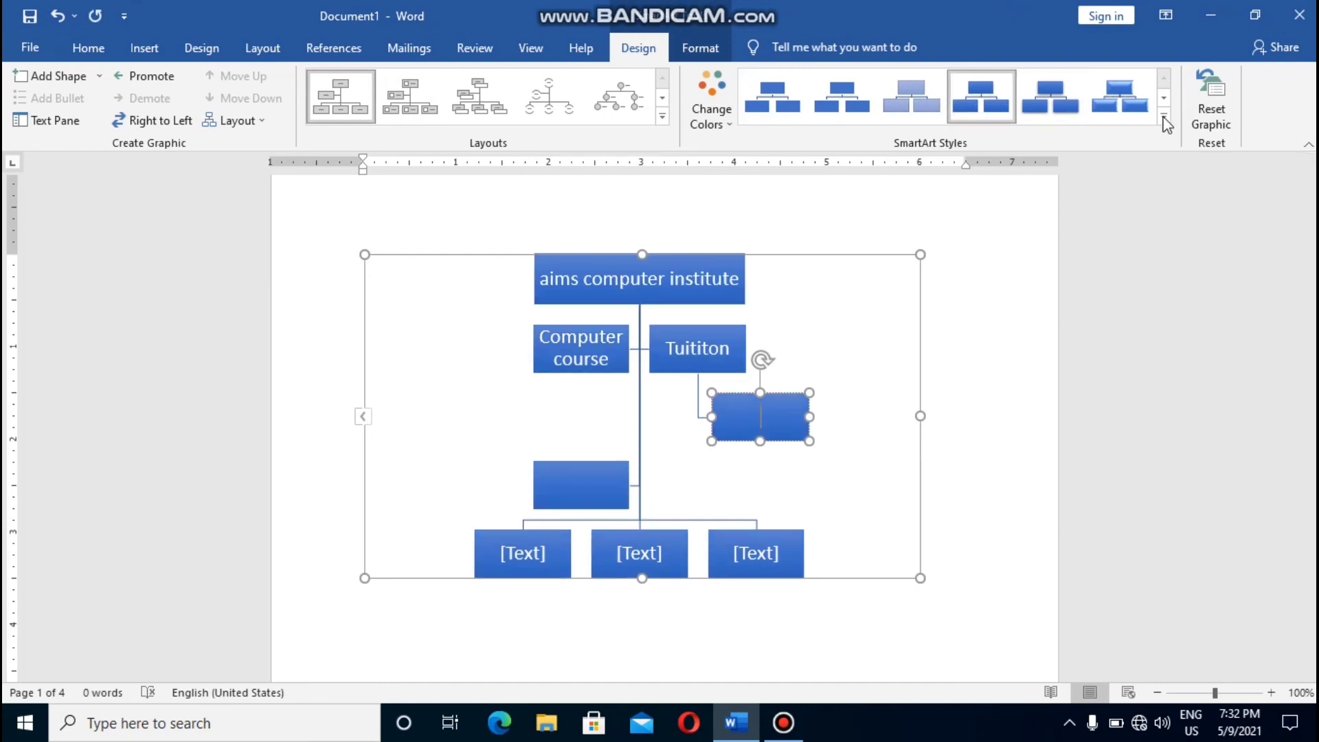
click(1166, 126)
click(935, 250)
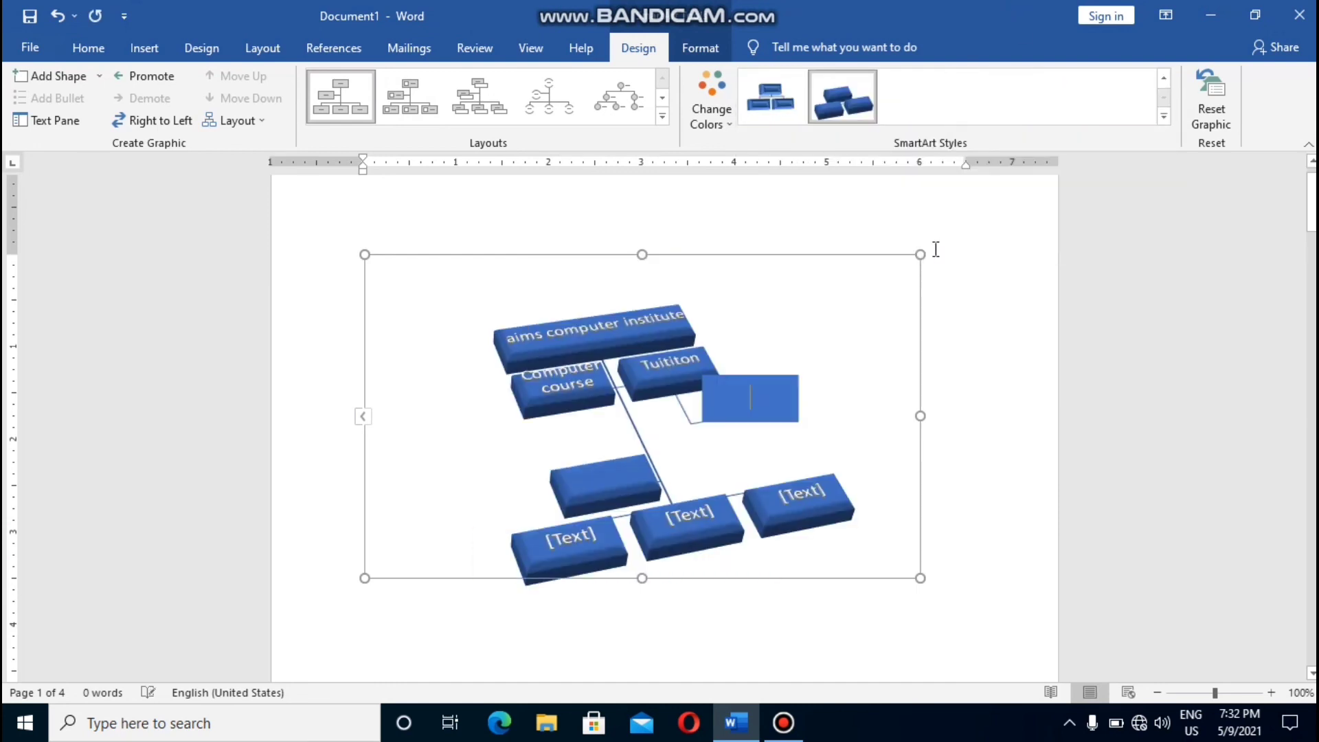
Recolour the chart orange with Accent 2, keeping the original Organization Chart layout
click(723, 109)
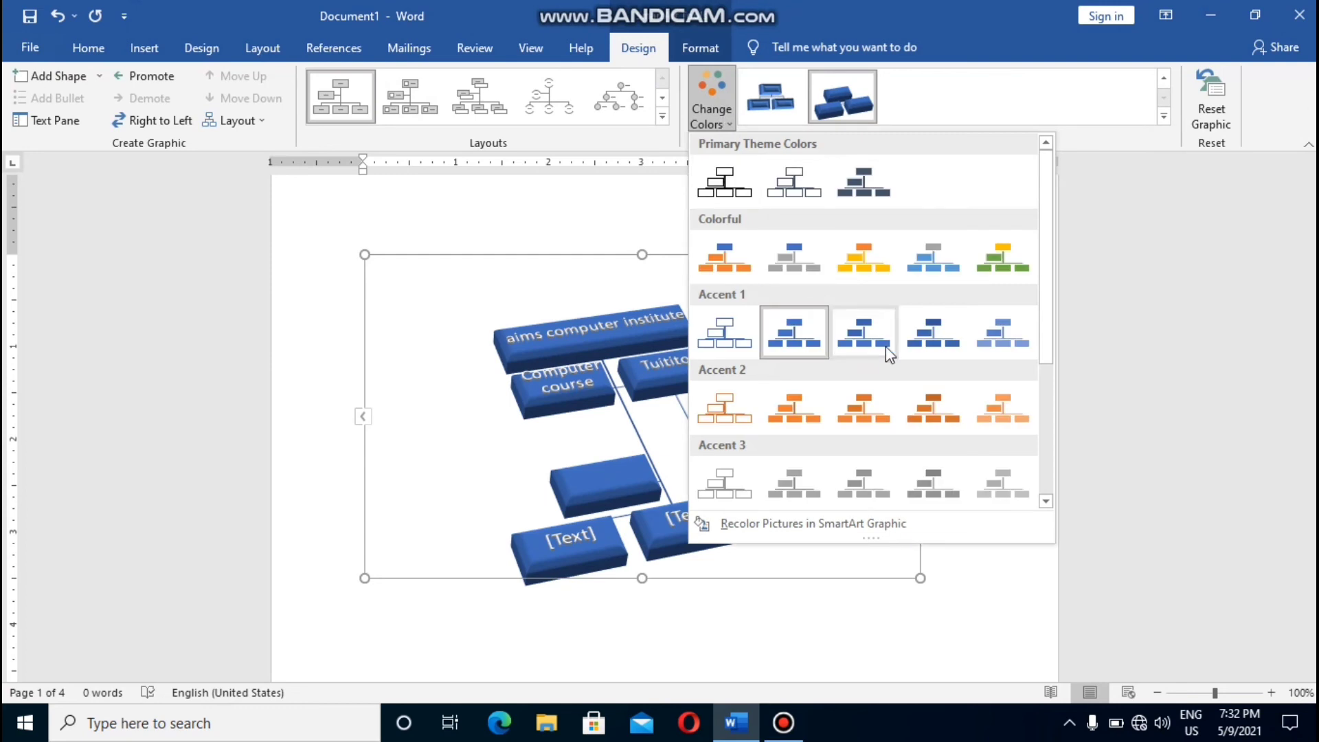
click(880, 401)
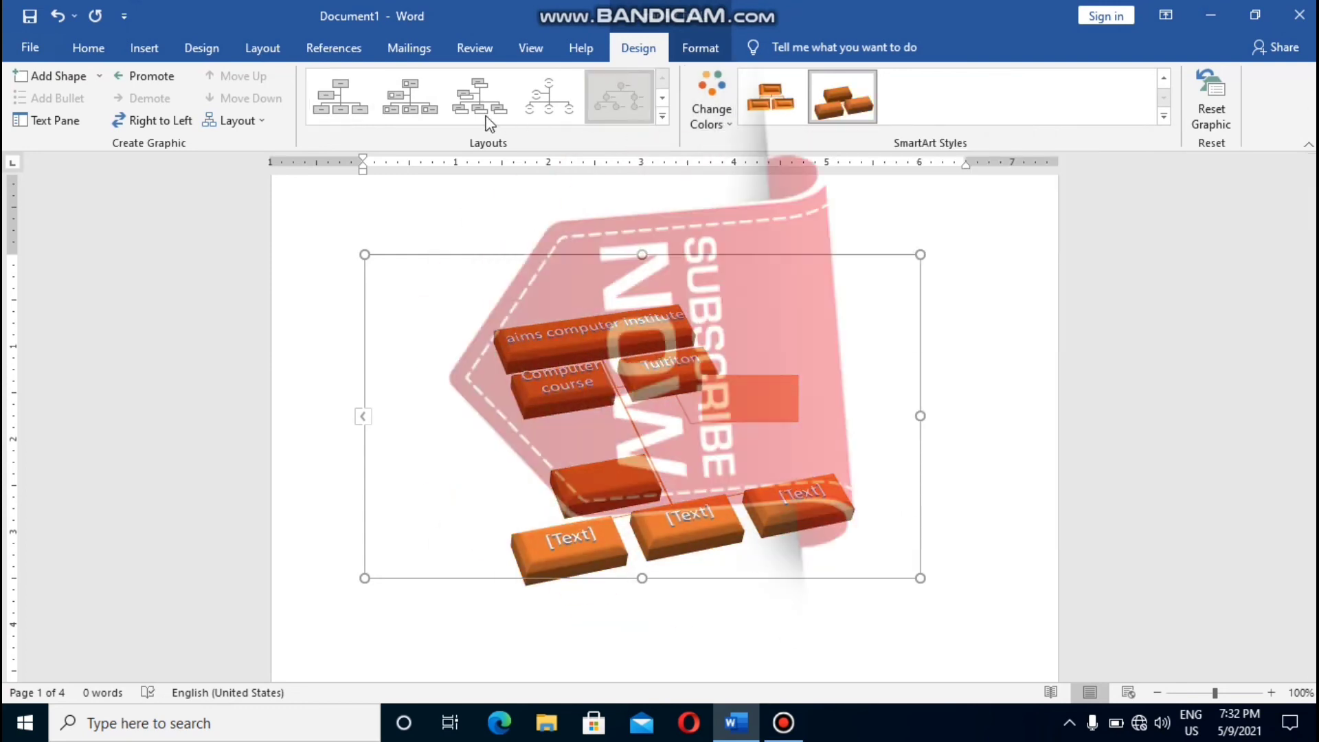
click(422, 89)
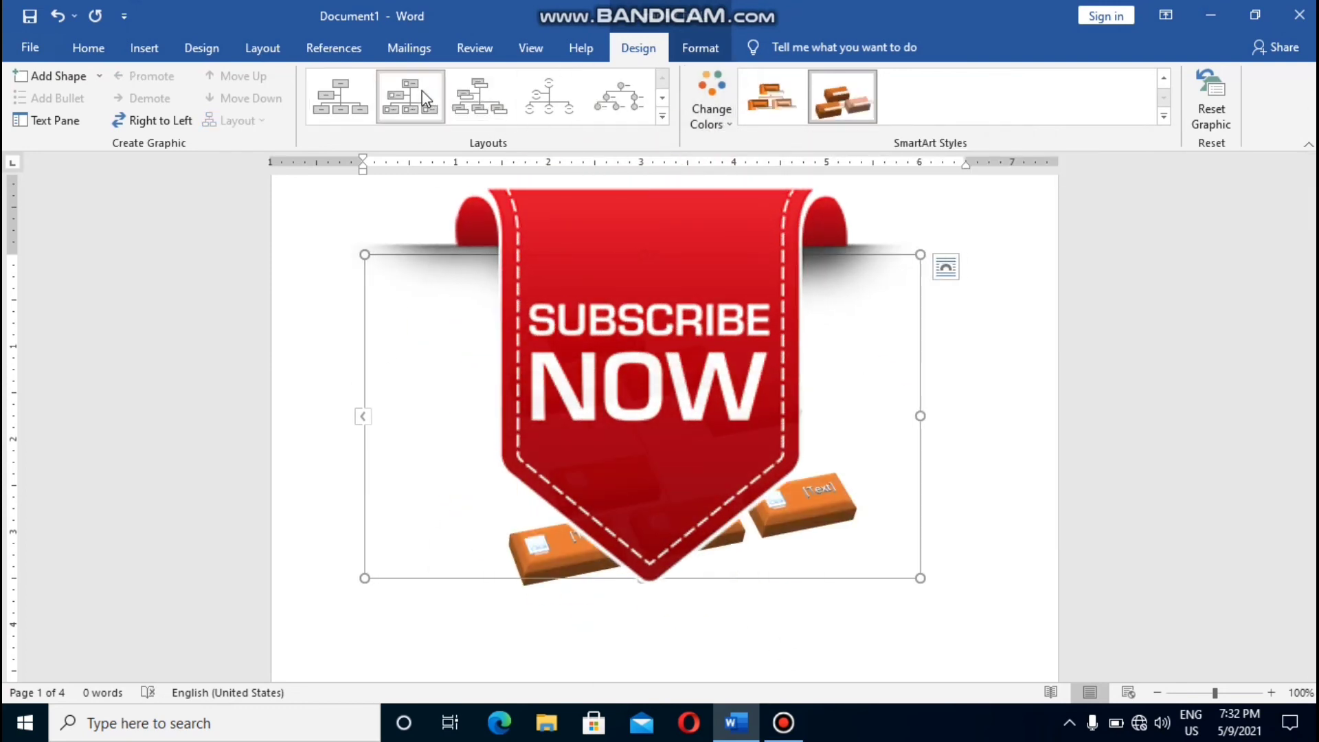
click(363, 91)
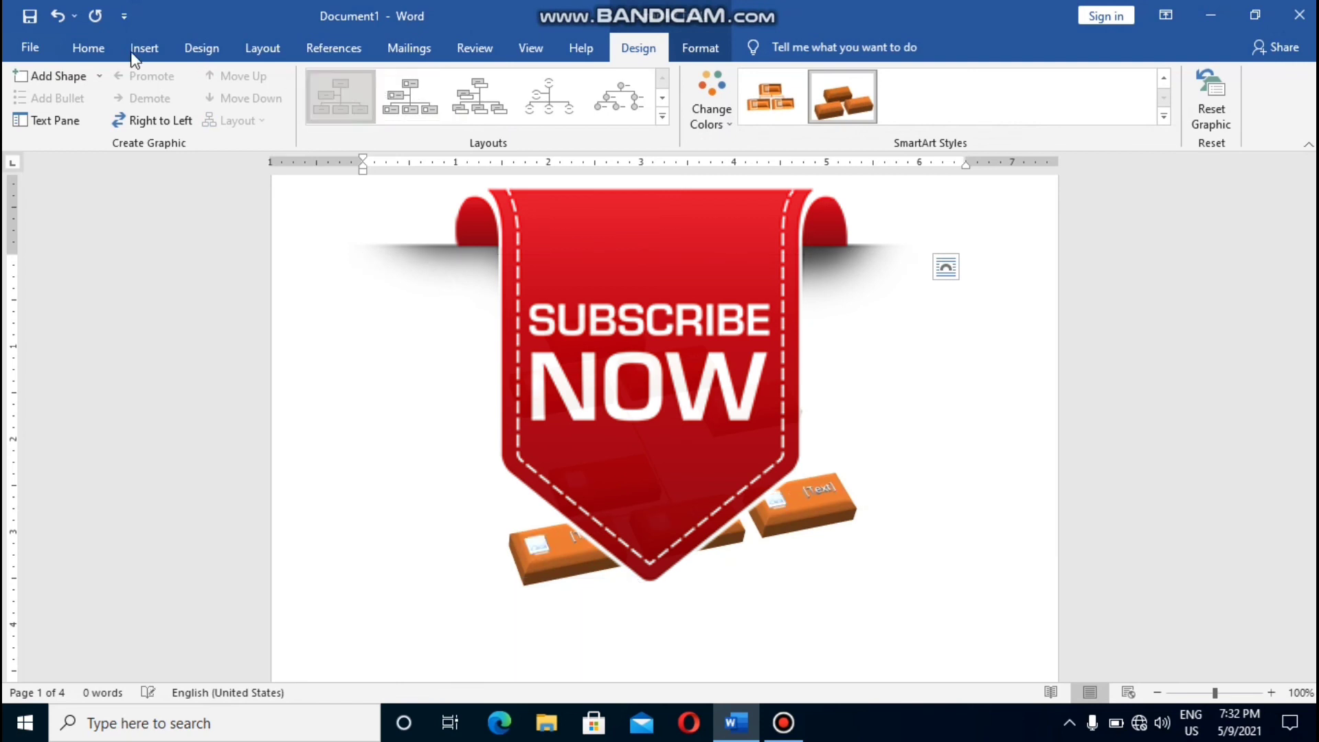
click(154, 48)
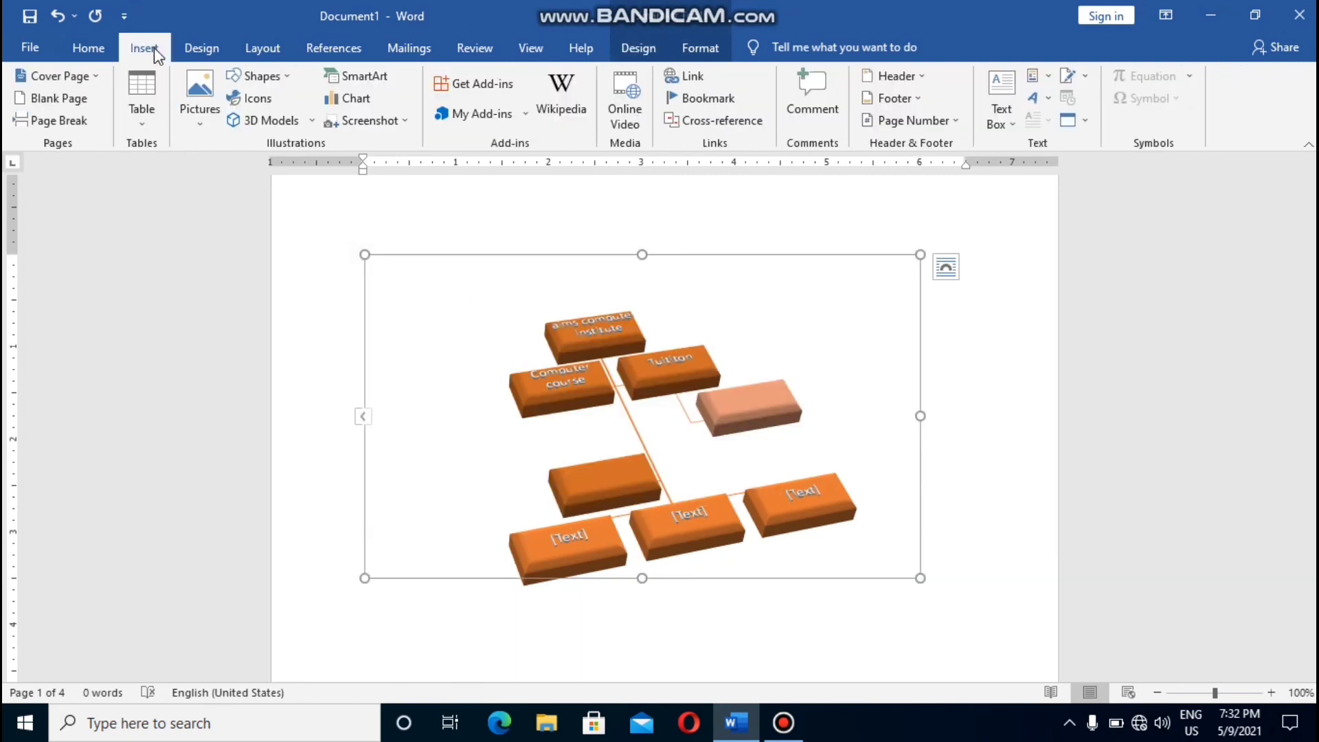